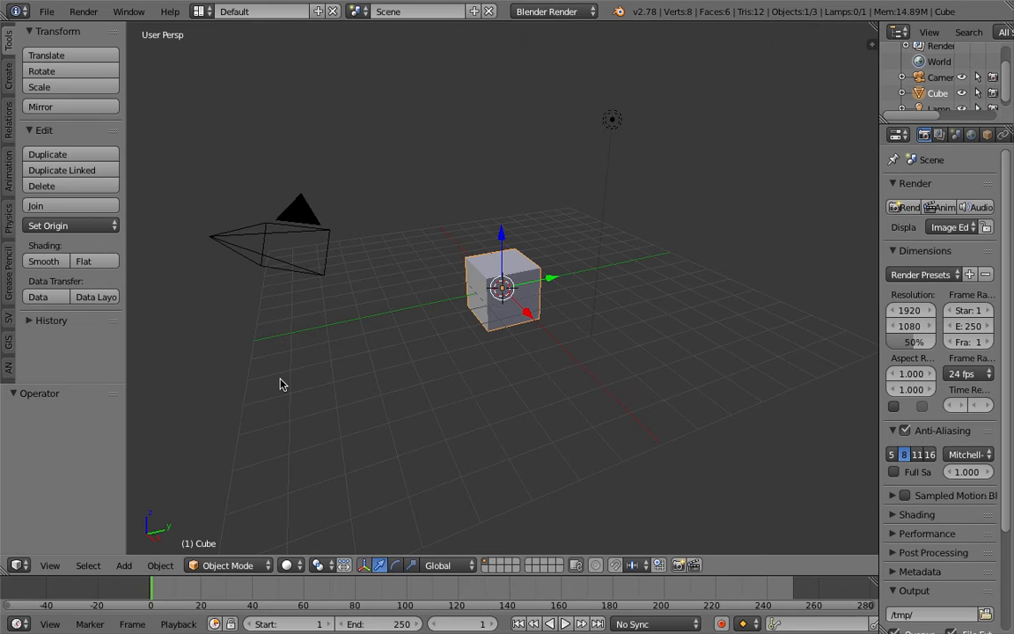
- Render a still image of the default cube scene and inspect the result
{"action": "mouse_move", "coordinate": [432, 308]}
{"action": "middle_mouse_down"}
{"action": "mouse_move", "coordinate": [453, 289]}
{"action": "mouse_move", "coordinate": [464, 333]}
{"action": "mouse_move", "coordinate": [440, 303]}
{"action": "middle_mouse_up"}
{"action": "middle_click_drag", "start_coordinate": [469, 258], "coordinate": [333, 162]}
{"action": "middle_click_drag", "start_coordinate": [491, 188], "coordinate": [510, 242]}
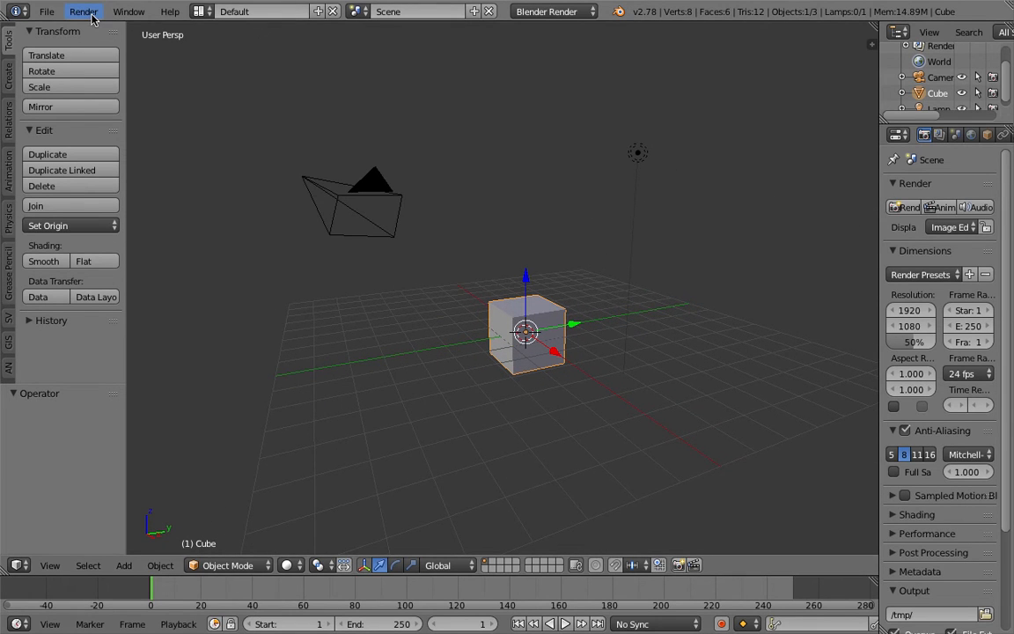
{"action": "left_click", "coordinate": [94, 20]}
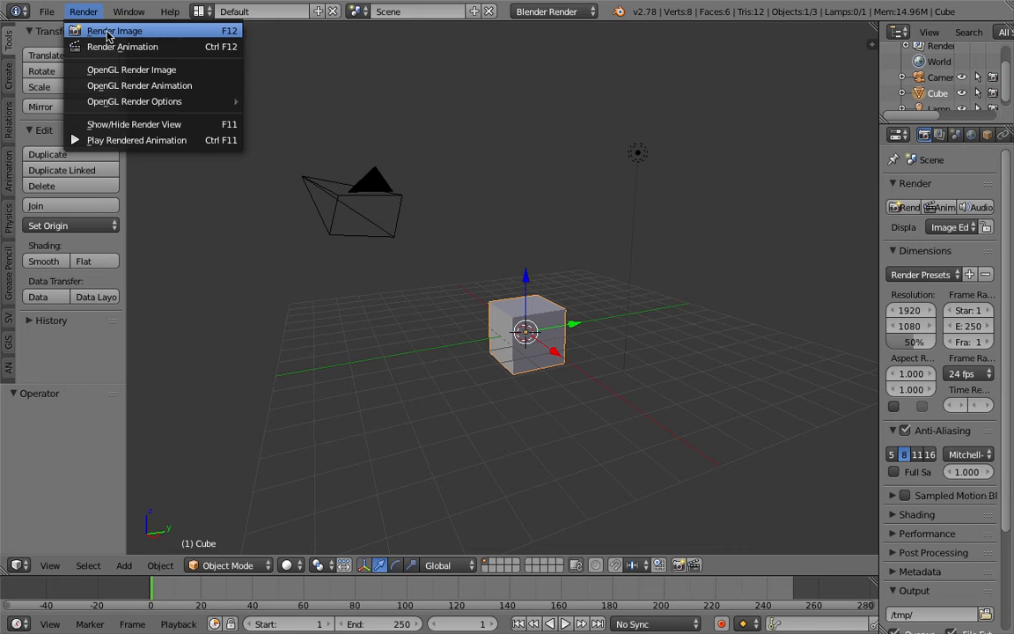
{"action": "left_click", "coordinate": [126, 37]}
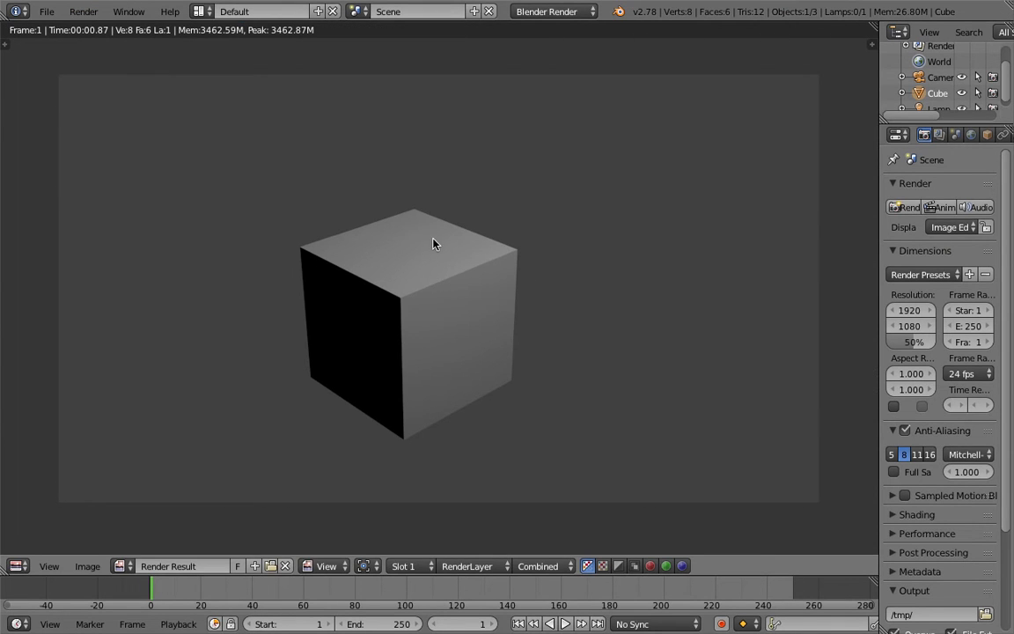
{"action": "middle_click_drag", "start_coordinate": [553, 238], "coordinate": [549, 242]}
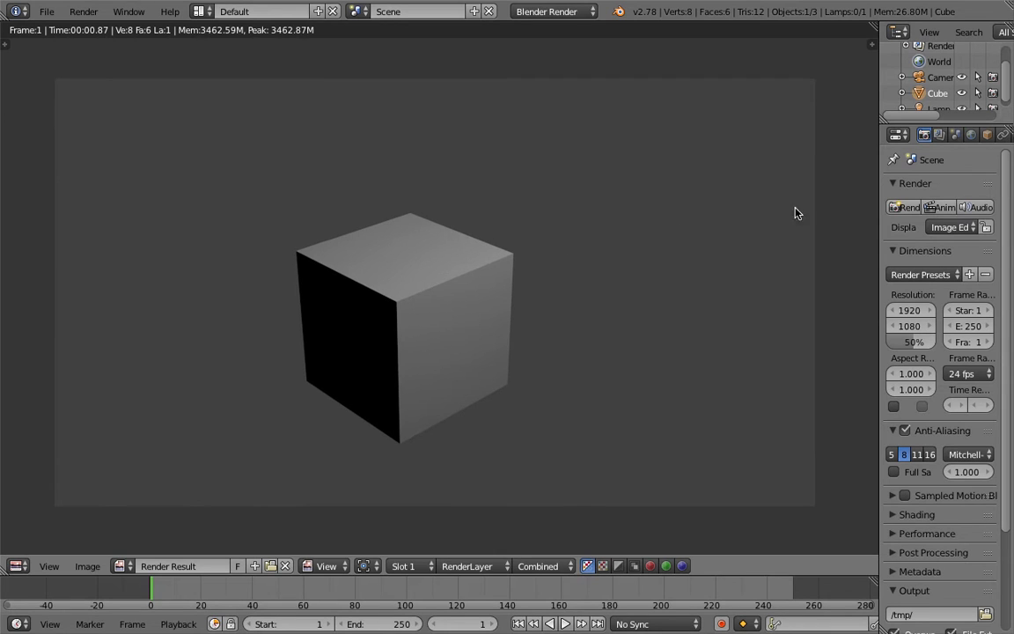
- Widen the properties editor and expand the scene's Color Management settings
{"action": "left_click_drag", "start_coordinate": [881, 165], "coordinate": [779, 175]}
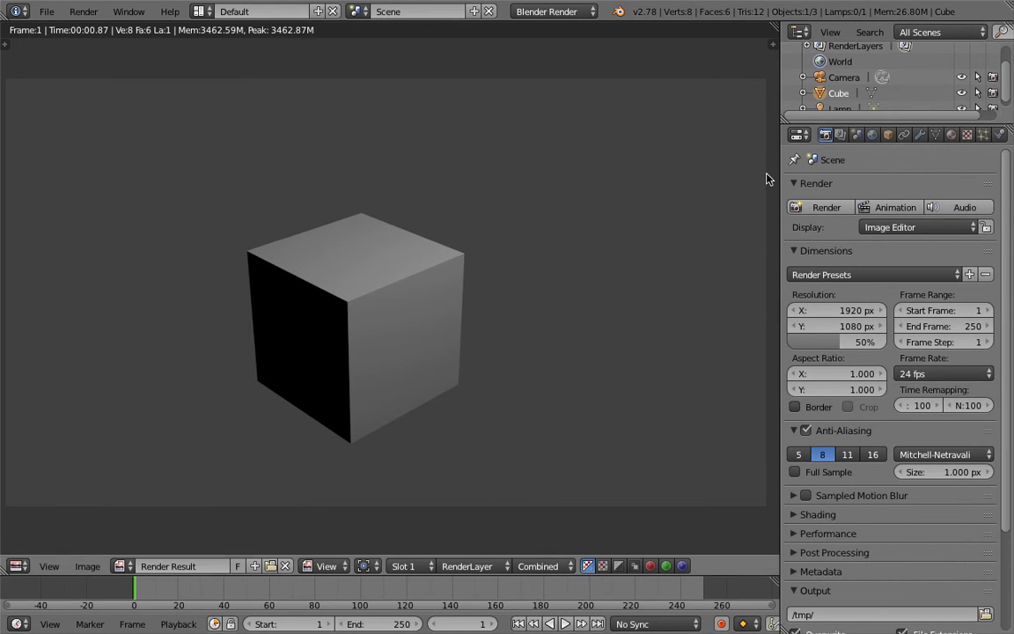
{"action": "left_click", "coordinate": [840, 136]}
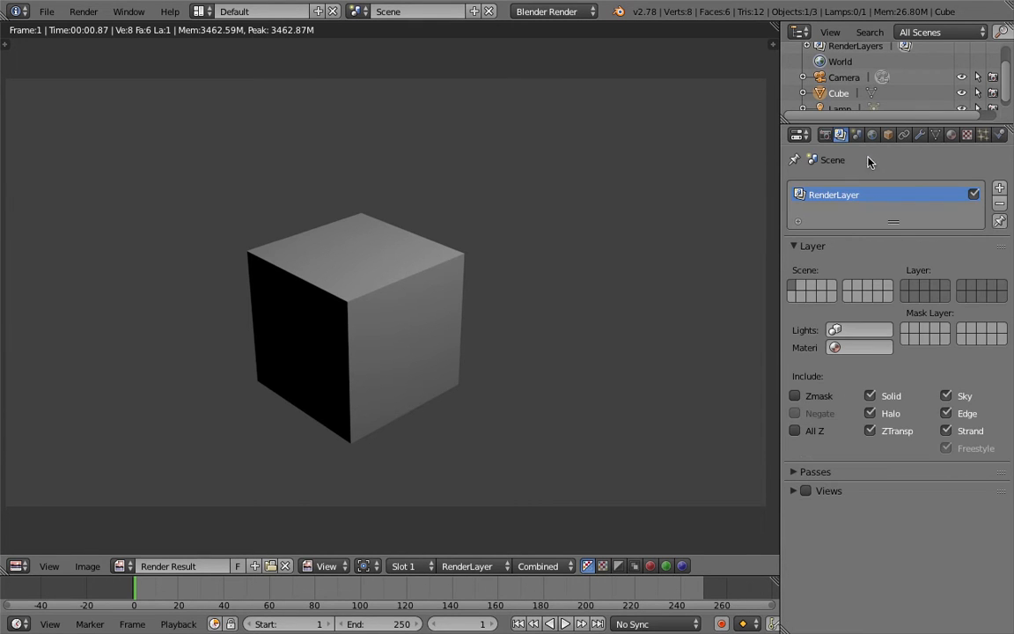
{"action": "left_click", "coordinate": [856, 133]}
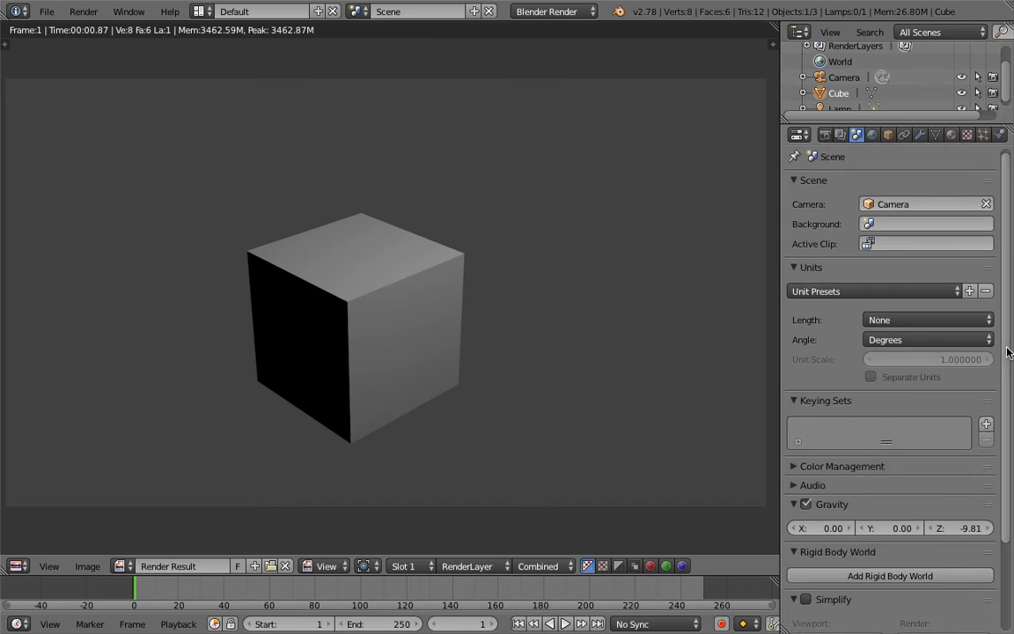
{"action": "scroll", "coordinate": [814, 375], "scroll_direction": "down", "scroll_amount": 3}
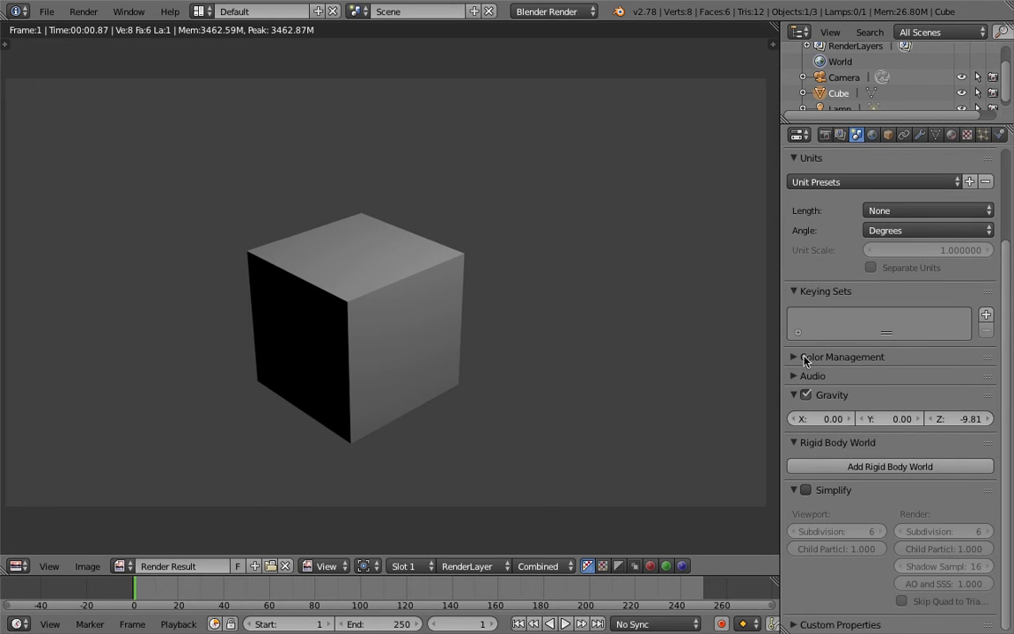
{"action": "left_click", "coordinate": [801, 357]}
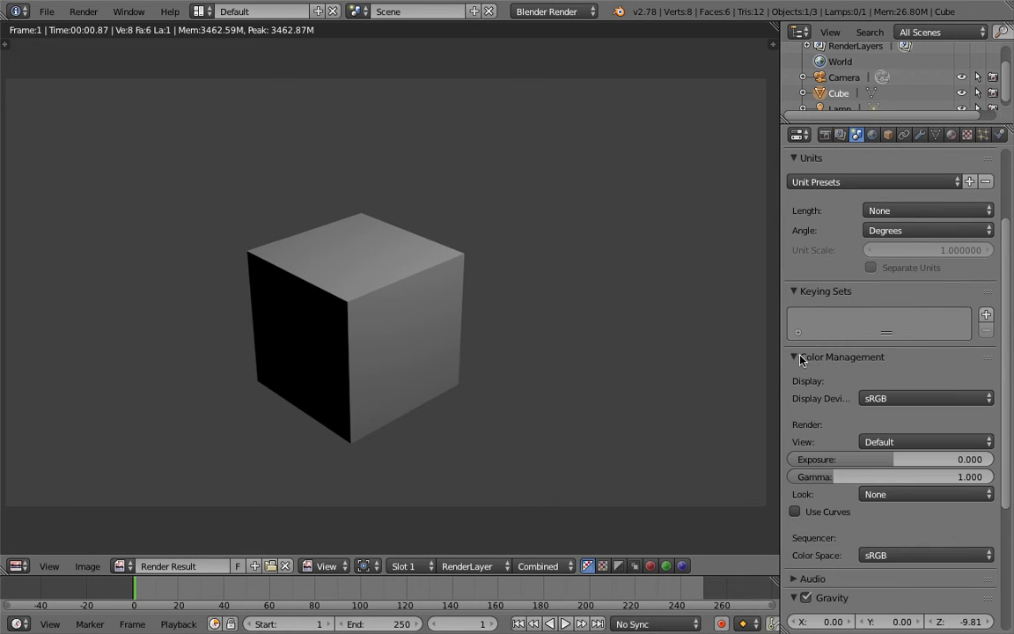
- Set the render's color management exposure to 0.397 and gamma to 1.179
{"action": "scroll", "coordinate": [984, 409], "scroll_direction": "down", "scroll_amount": 3}
{"action": "left_click_drag", "start_coordinate": [891, 367], "coordinate": [924, 366]}
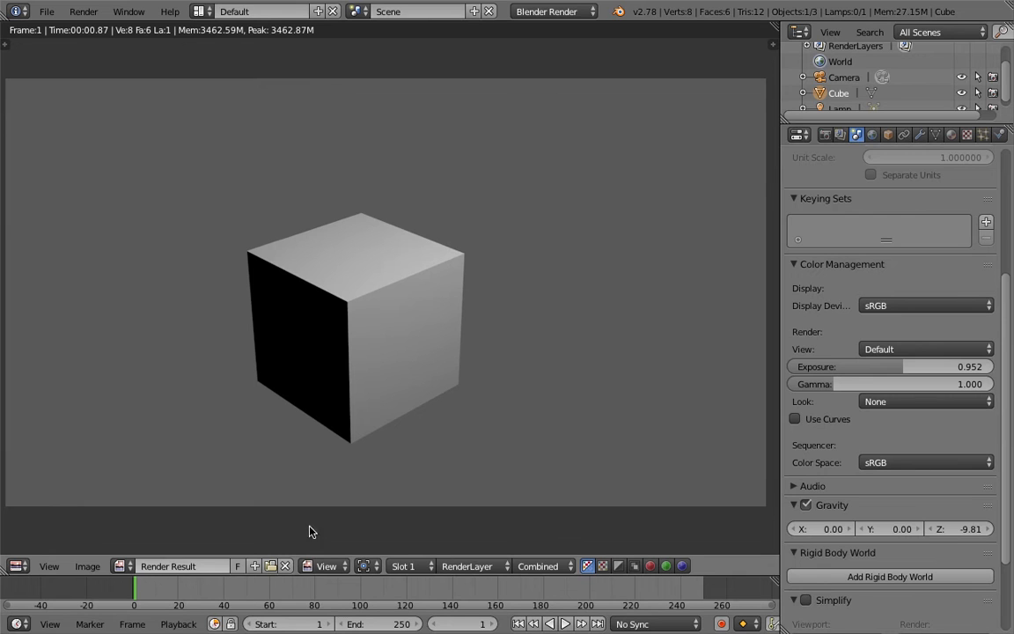
{"action": "left_click_drag", "start_coordinate": [901, 366], "coordinate": [895, 366]}
{"action": "left_click_drag", "start_coordinate": [832, 385], "coordinate": [836, 386]}
- Try the Kodak Portra 100T, Agfa Agfacolor Ultra 050, Agfa Advantix 200, Kodak DSCS 3151 and Fujifilm F-400 looks on the render
{"action": "left_click", "coordinate": [894, 403]}
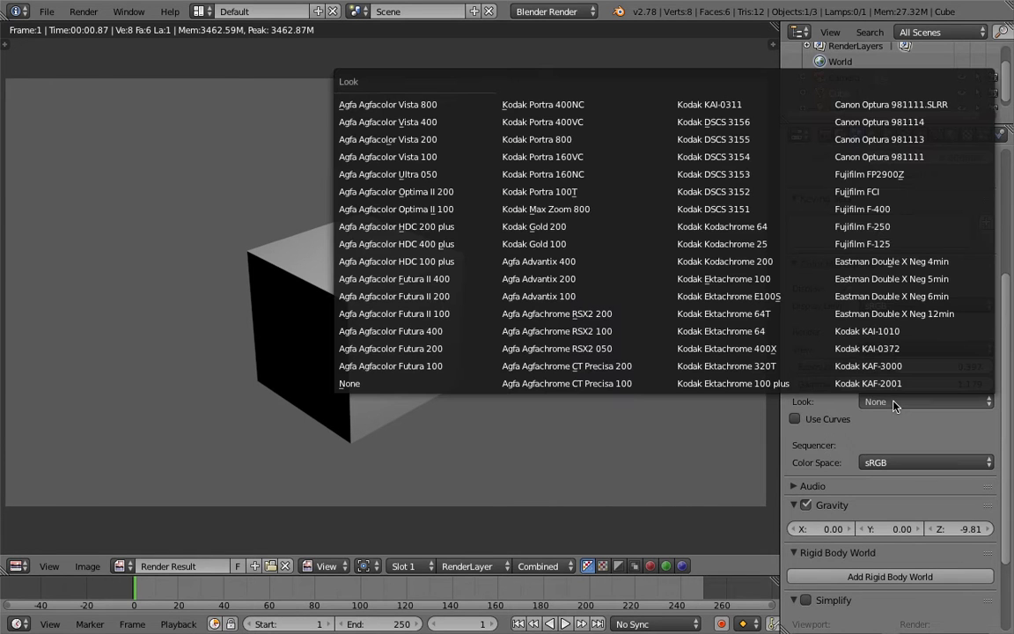
{"action": "left_click", "coordinate": [532, 191]}
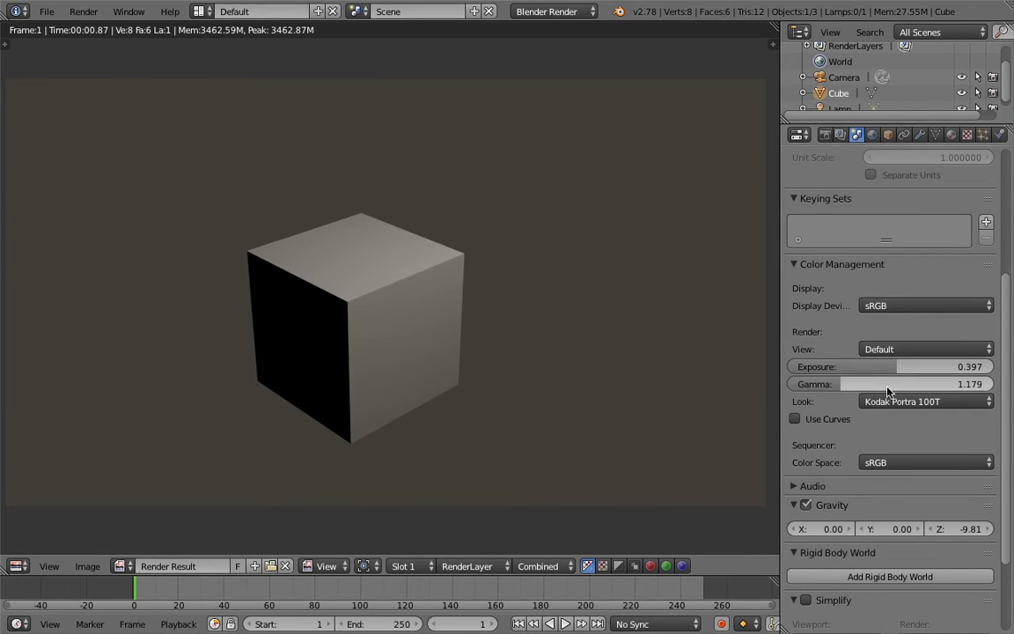
{"action": "left_click", "coordinate": [915, 401]}
{"action": "left_click", "coordinate": [387, 174]}
{"action": "left_click", "coordinate": [915, 402]}
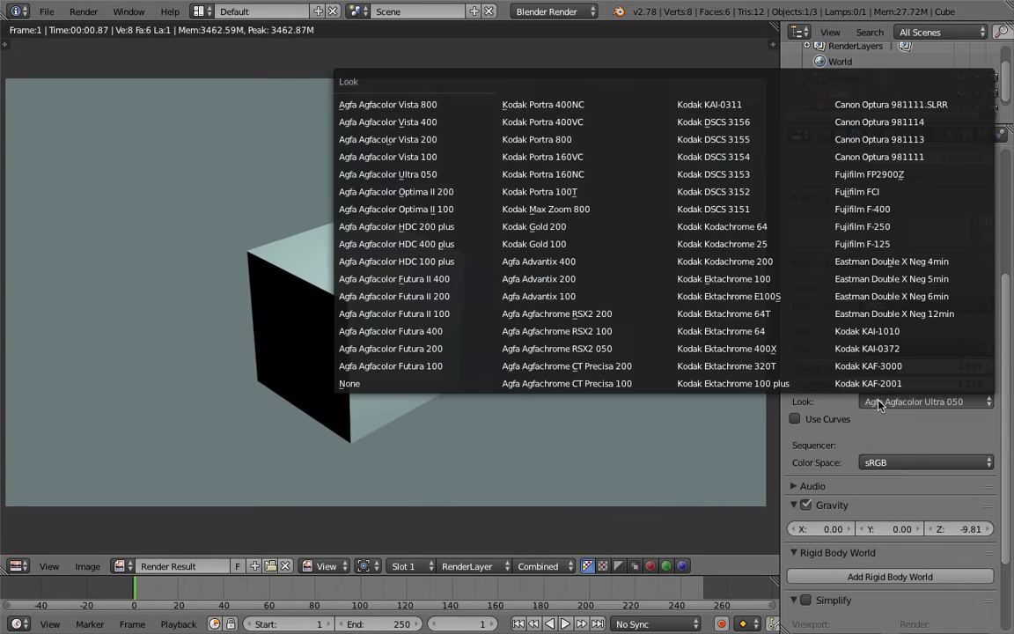
{"action": "left_click", "coordinate": [625, 278]}
{"action": "left_click", "coordinate": [915, 402]}
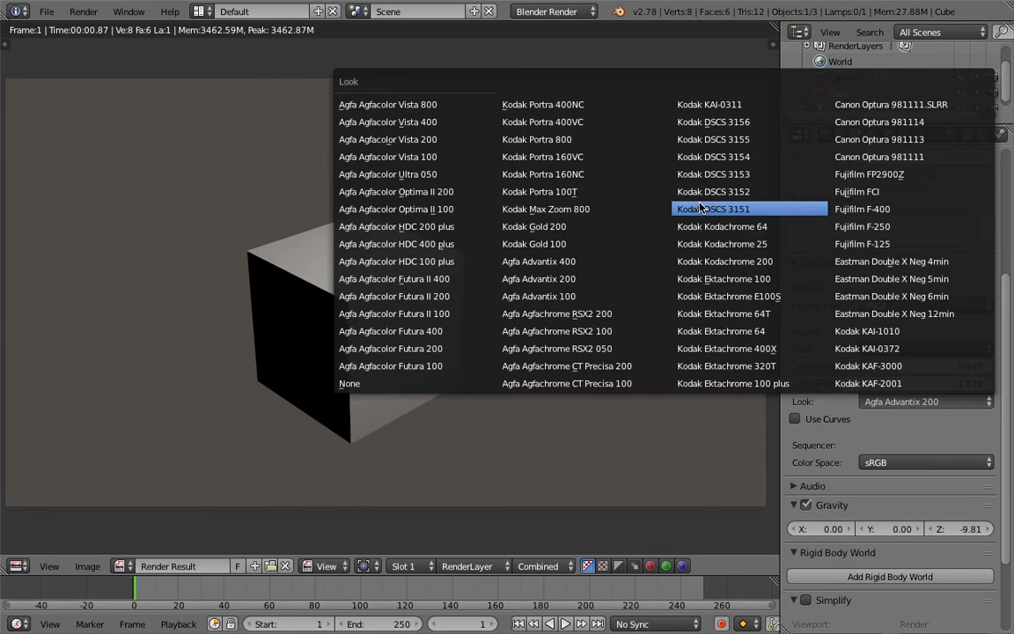
{"action": "left_click", "coordinate": [715, 209]}
{"action": "left_click", "coordinate": [915, 401]}
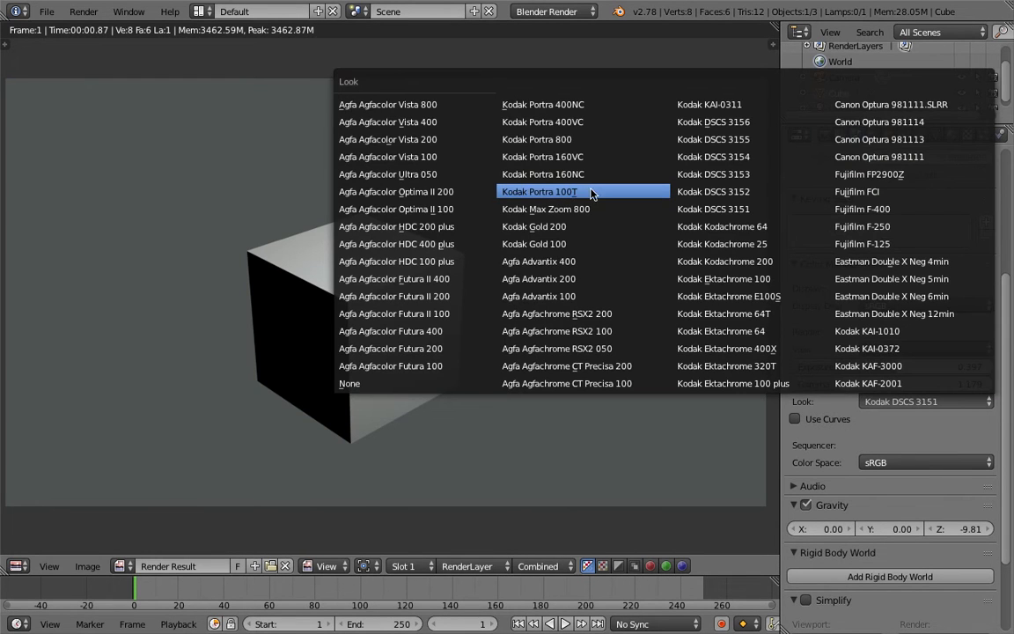
{"action": "left_click", "coordinate": [593, 191]}
{"action": "left_click", "coordinate": [880, 401]}
{"action": "left_click", "coordinate": [777, 191]}
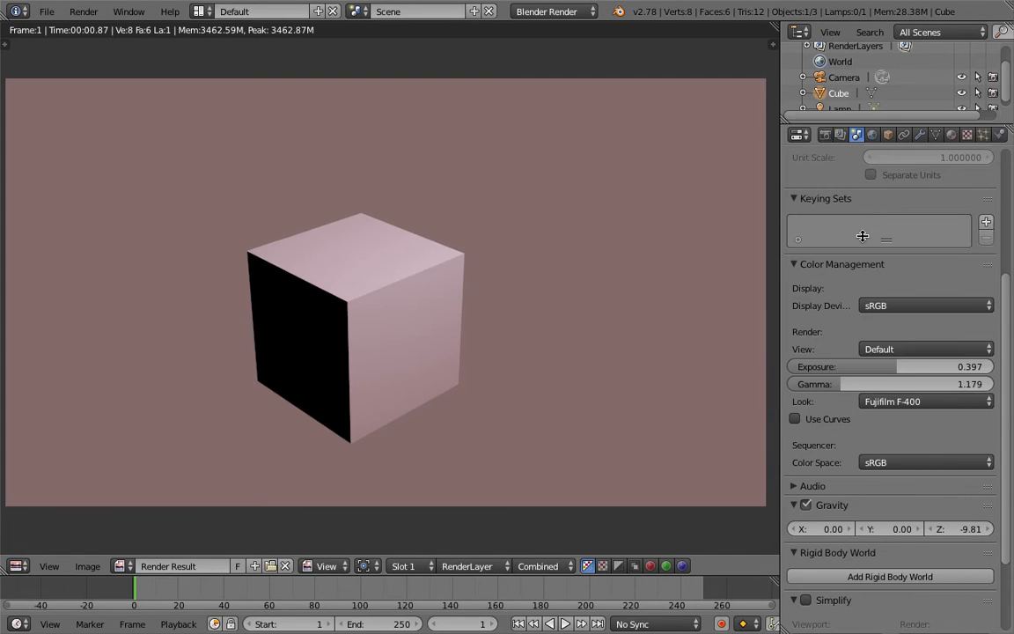
- Apply the Fujifilm F-250 look to the render and return to the 3D view
{"action": "left_click", "coordinate": [889, 401]}
{"action": "left_click", "coordinate": [836, 204]}
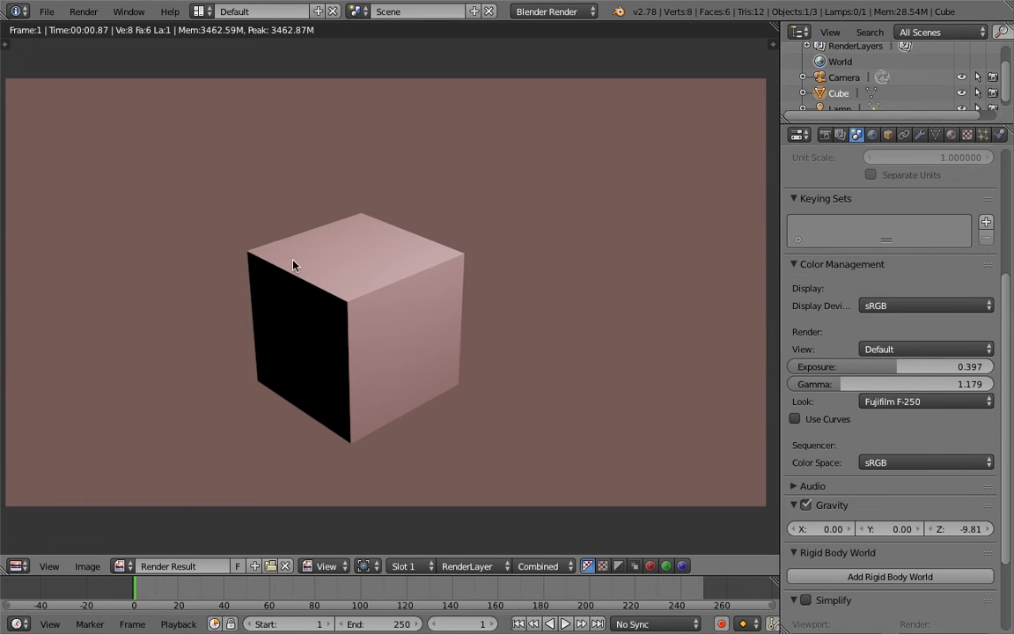
{"action": "middle_click_drag", "start_coordinate": [355, 273], "coordinate": [396, 276]}
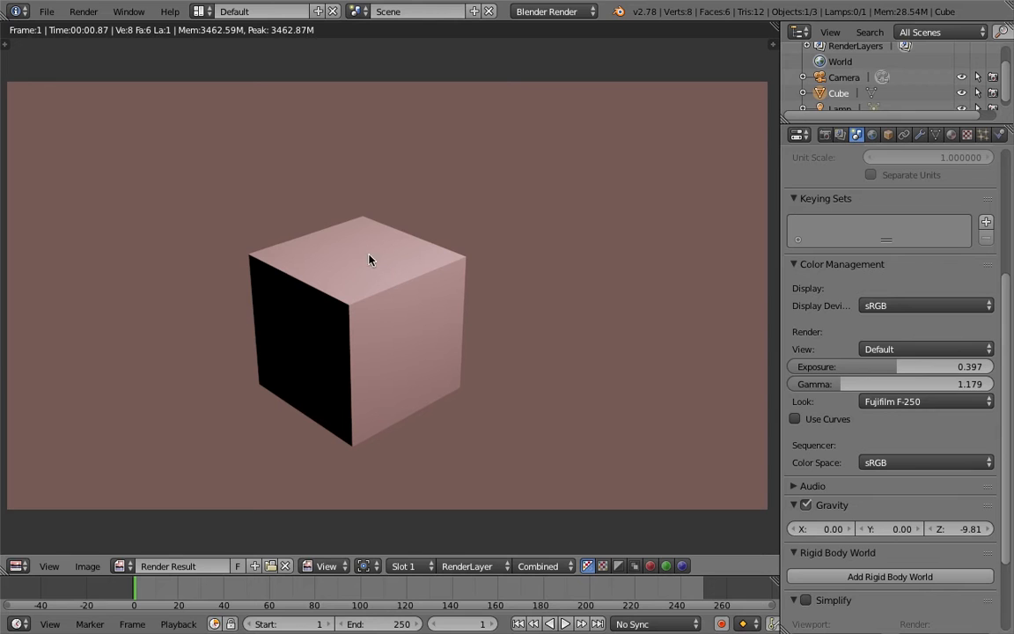
{"action": "key", "text": "Escape"}
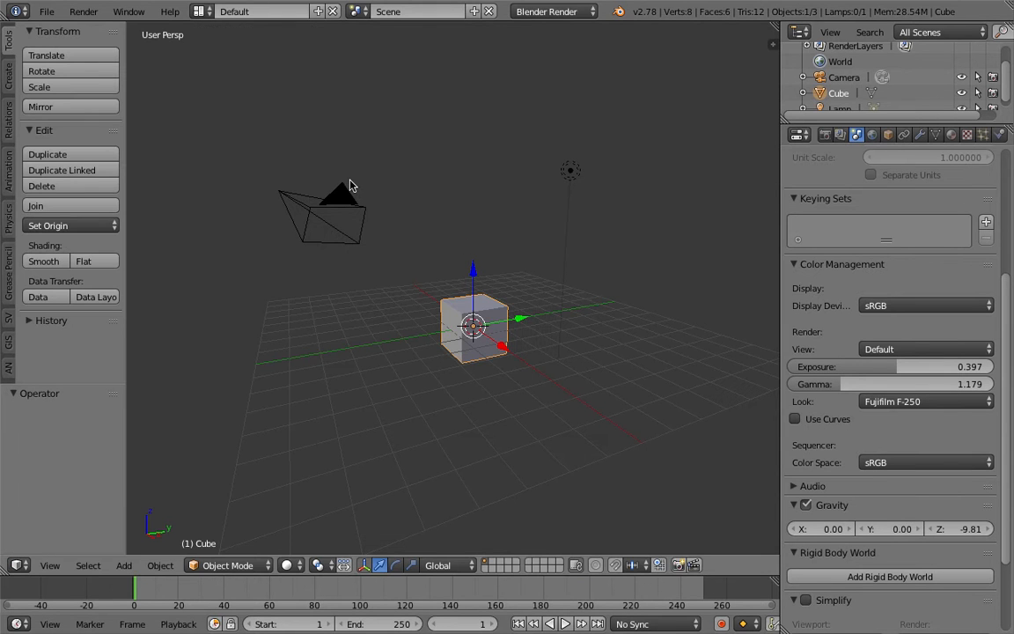
- Switch to the Compositing screen layout and shrink the node editor to give the image and 3D views more height
{"action": "left_click", "coordinate": [199, 12]}
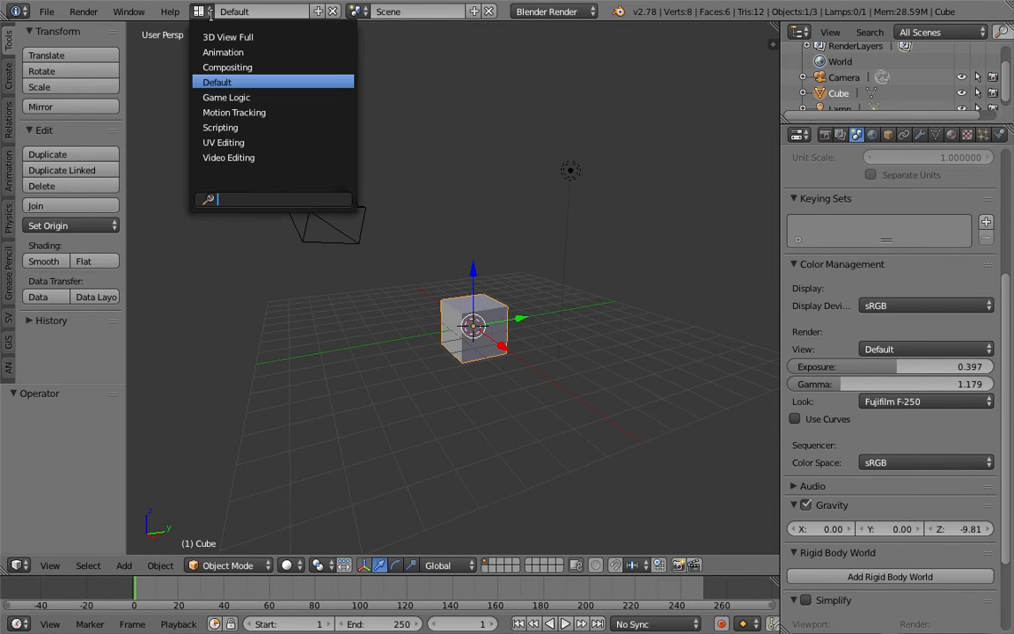
{"action": "left_click", "coordinate": [245, 65]}
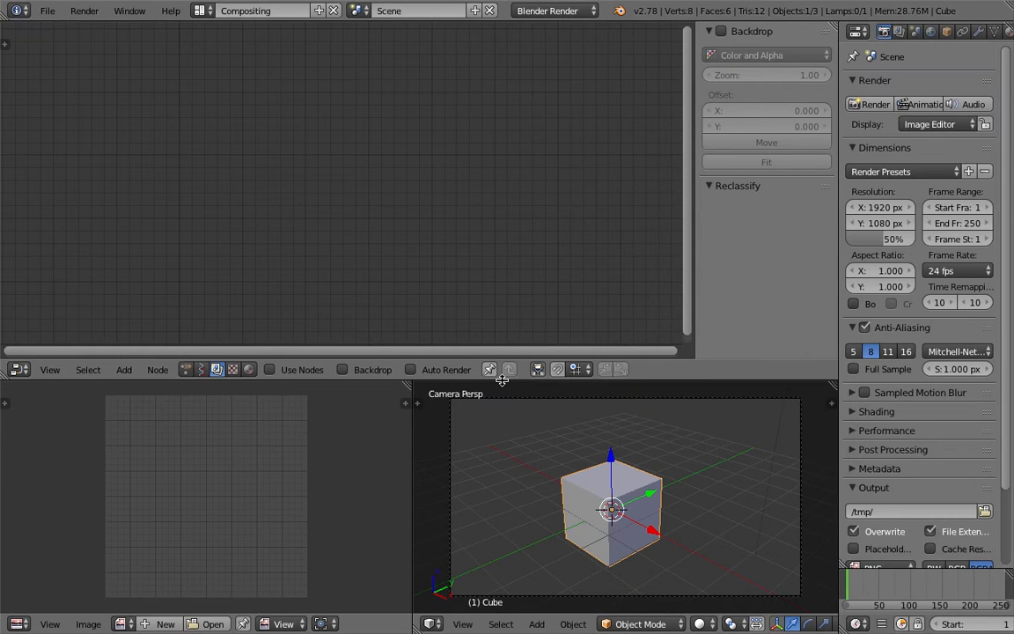
{"action": "left_click_drag", "start_coordinate": [497, 379], "coordinate": [409, 317]}
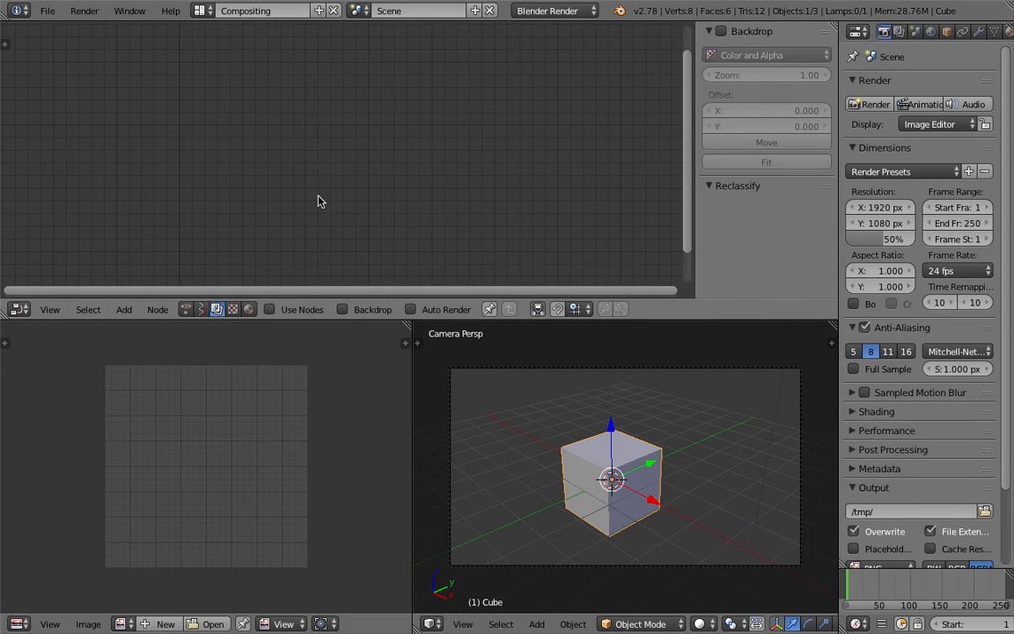
{"action": "left_click", "coordinate": [201, 10]}
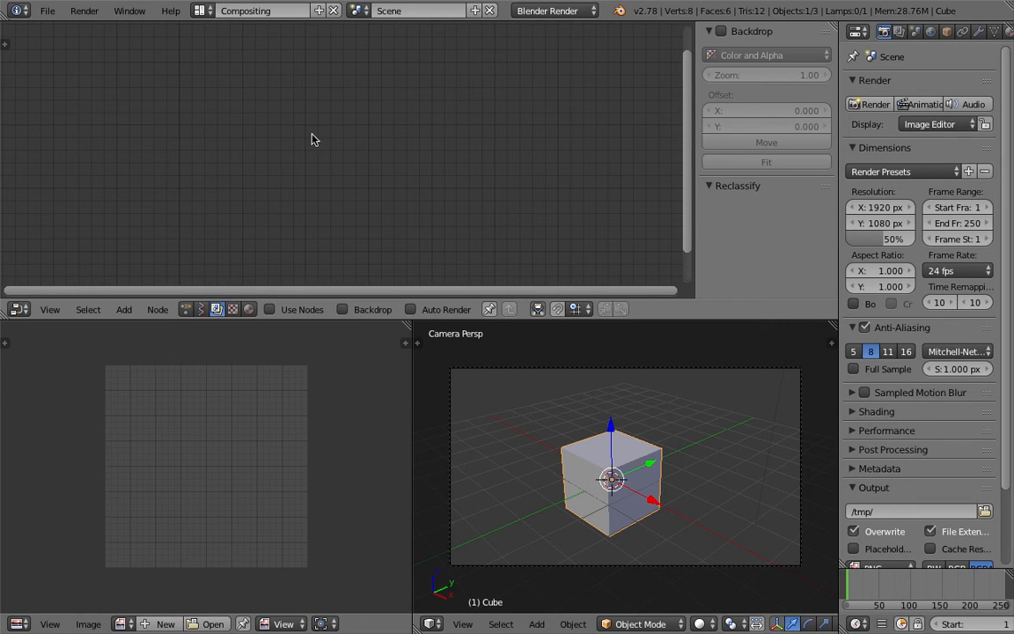
- Enable compositing nodes for the scene and reposition the Render Layers and Composite nodes
{"action": "left_click", "coordinate": [291, 312]}
{"action": "left_click_drag", "start_coordinate": [284, 69], "coordinate": [252, 50]}
{"action": "middle_click_drag", "start_coordinate": [260, 79], "coordinate": [255, 97]}
{"action": "left_click_drag", "start_coordinate": [225, 64], "coordinate": [213, 58]}
{"action": "left_click_drag", "start_coordinate": [432, 92], "coordinate": [443, 89]}
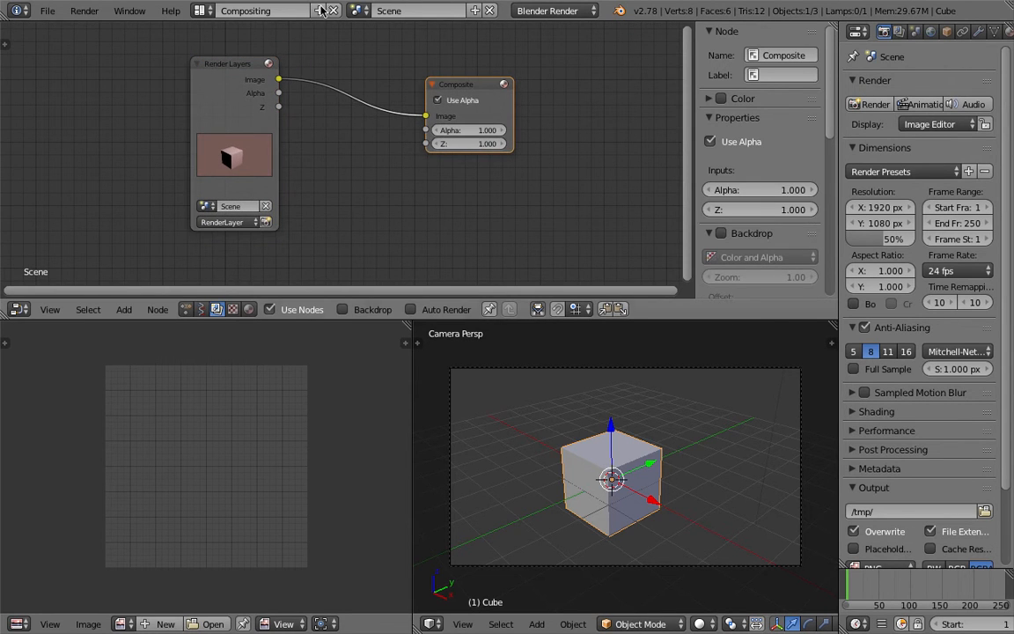
- Spread the Render Layers and Composite nodes further apart to make room between them
{"action": "left_click", "coordinate": [227, 69]}
{"action": "left_click_drag", "start_coordinate": [227, 70], "coordinate": [233, 67]}
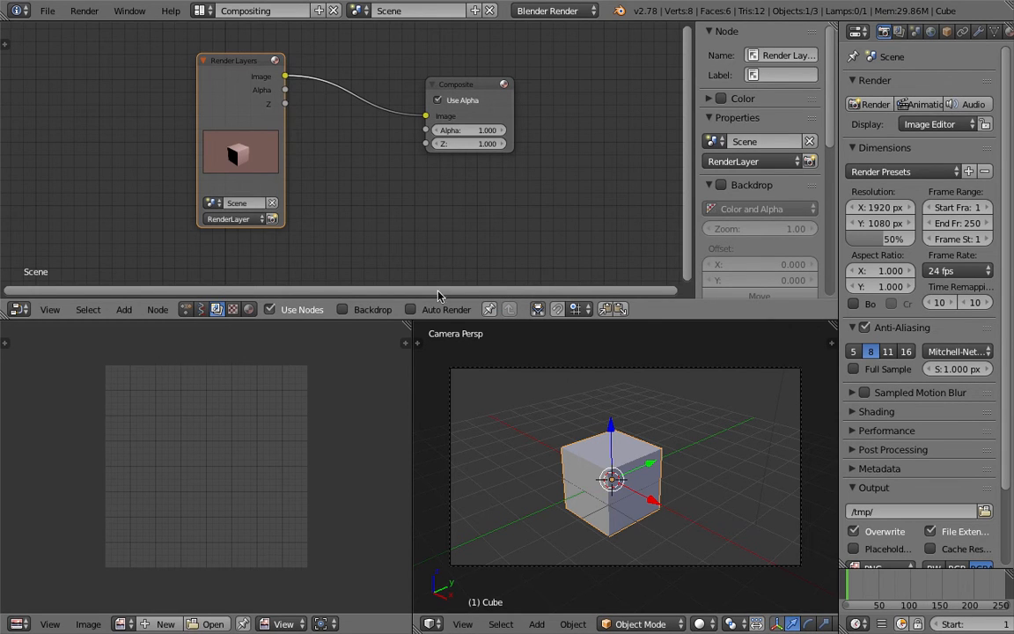
{"action": "left_click", "coordinate": [227, 217]}
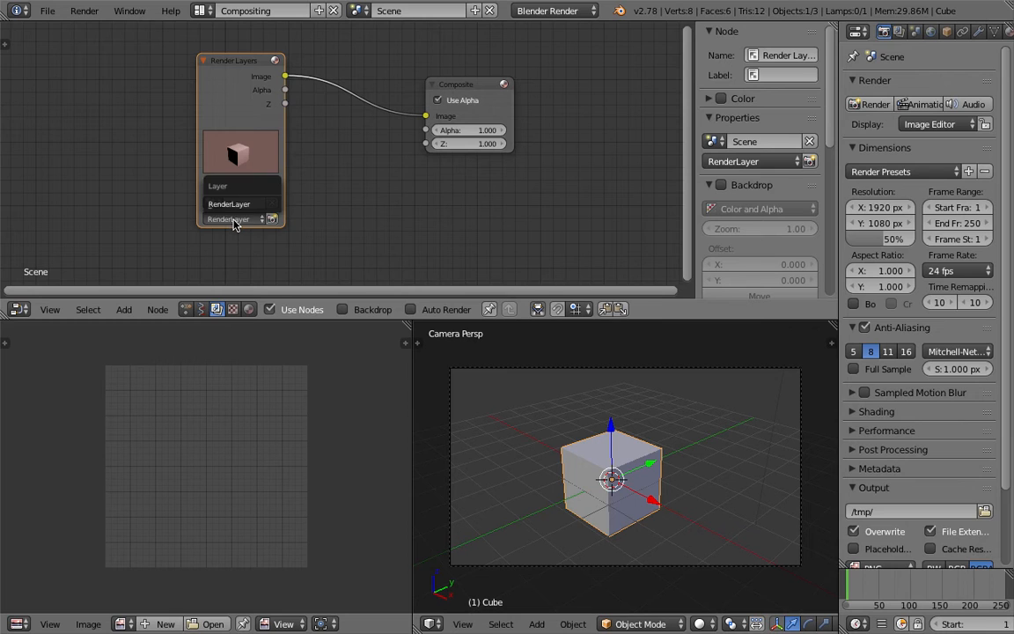
{"action": "left_click_drag", "start_coordinate": [268, 74], "coordinate": [209, 57]}
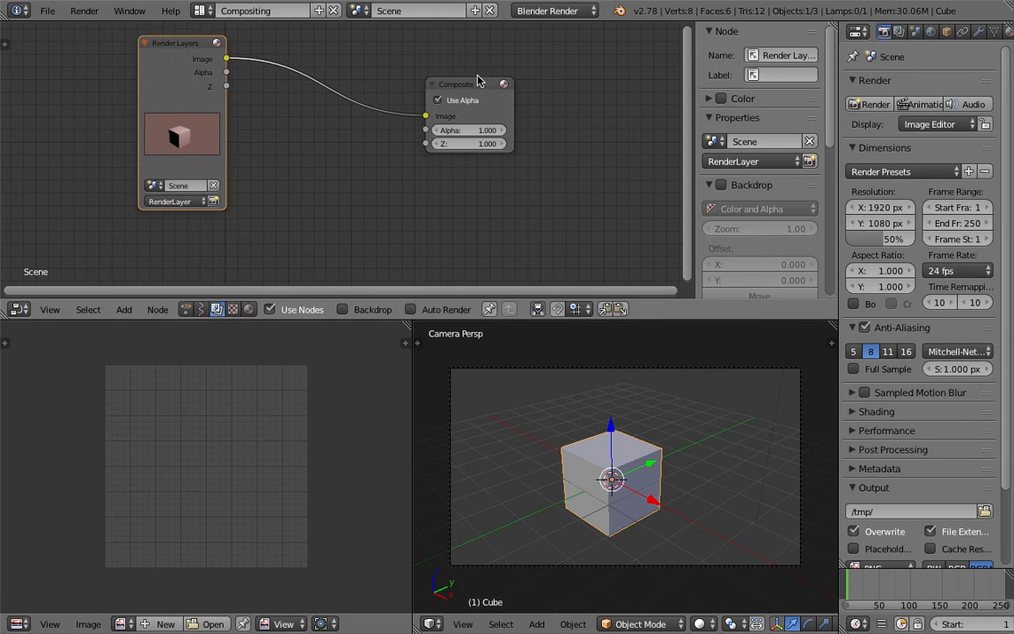
{"action": "left_click_drag", "start_coordinate": [475, 83], "coordinate": [527, 88]}
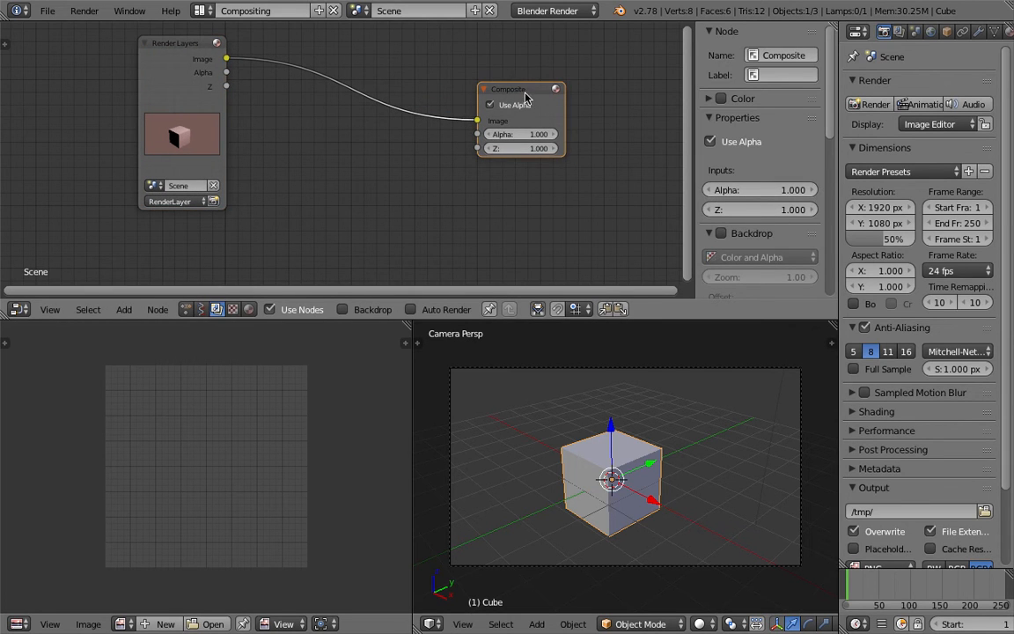
- Add an Image input node and place it between the Render Layers and Composite nodes
{"action": "middle_click_drag", "start_coordinate": [430, 138], "coordinate": [442, 137]}
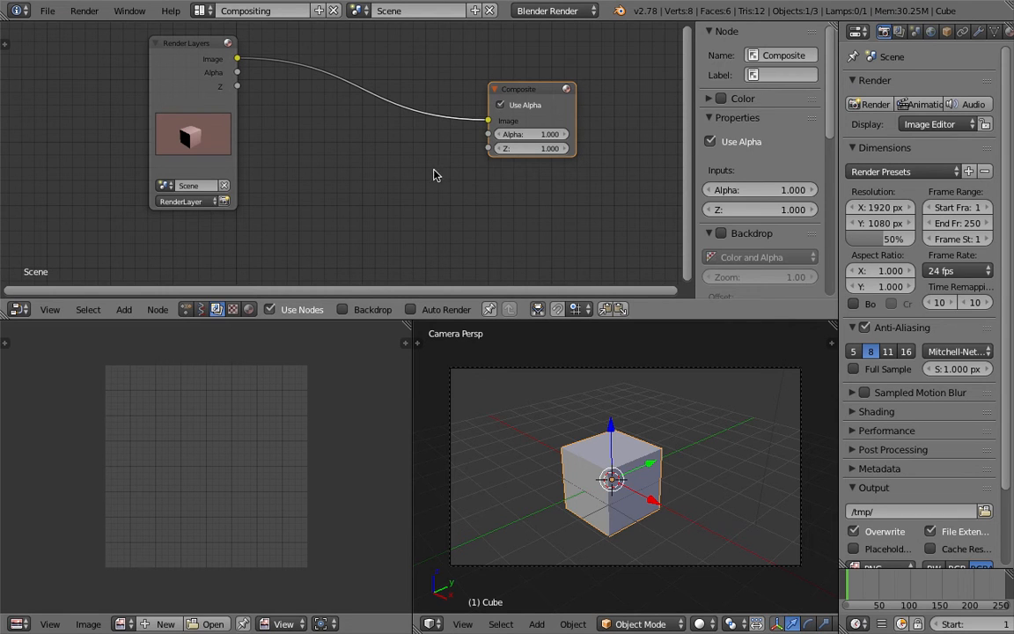
{"action": "scroll", "coordinate": [374, 180], "scroll_direction": "down", "scroll_amount": 1}
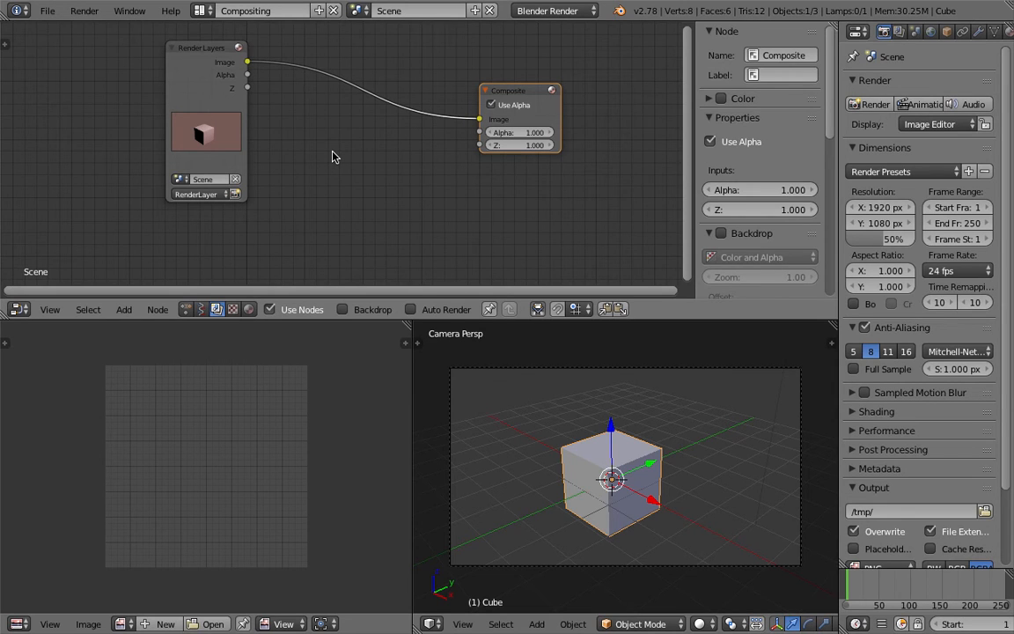
{"action": "key", "text": "shift+a"}
{"action": "mouse_move", "coordinate": [334, 169]}
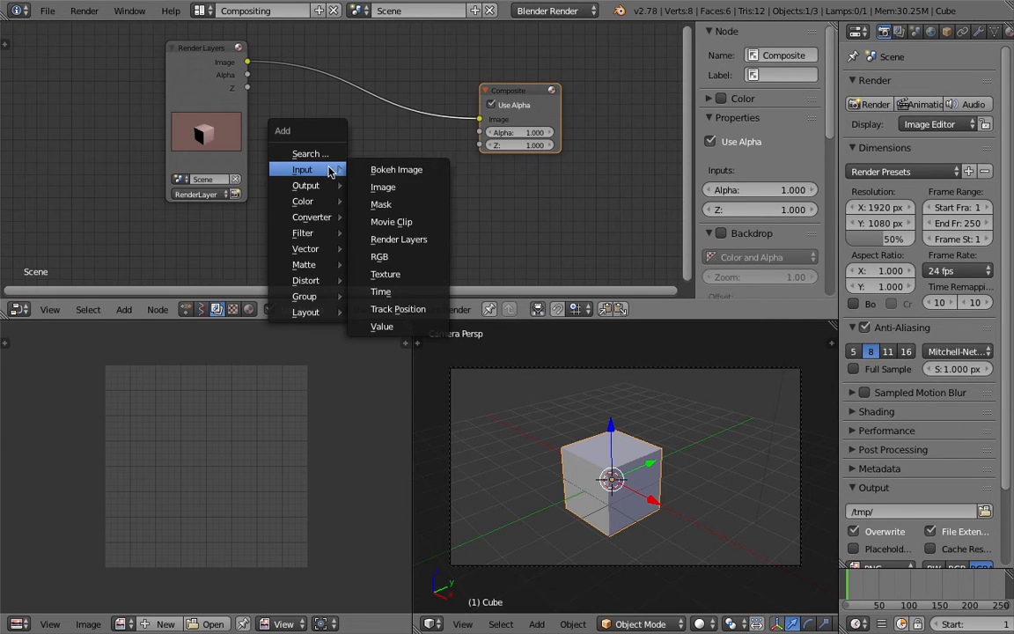
{"action": "left_click", "coordinate": [403, 187]}
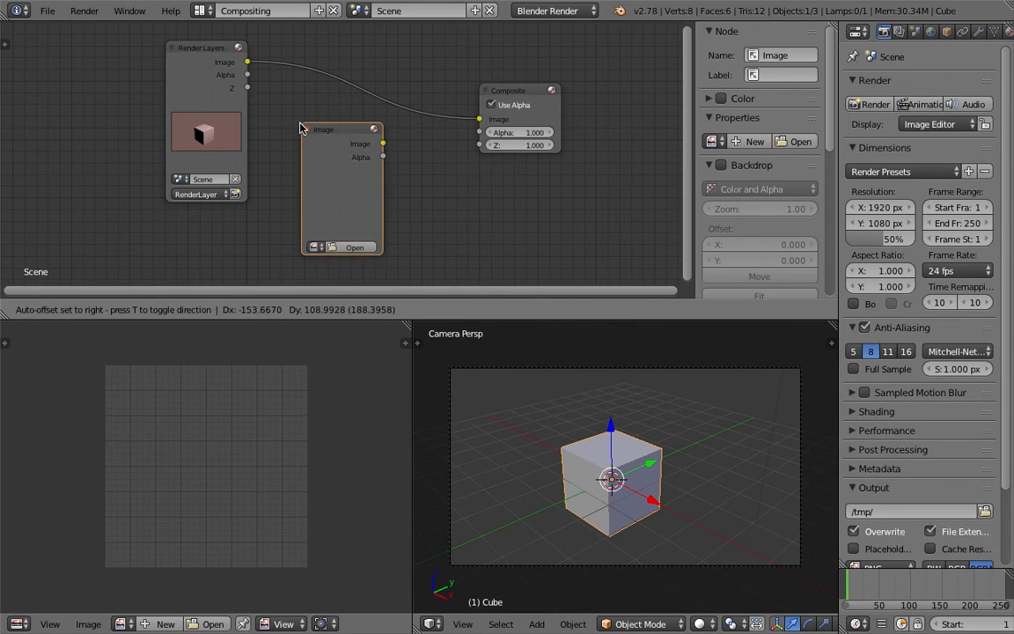
{"action": "left_click", "coordinate": [299, 128]}
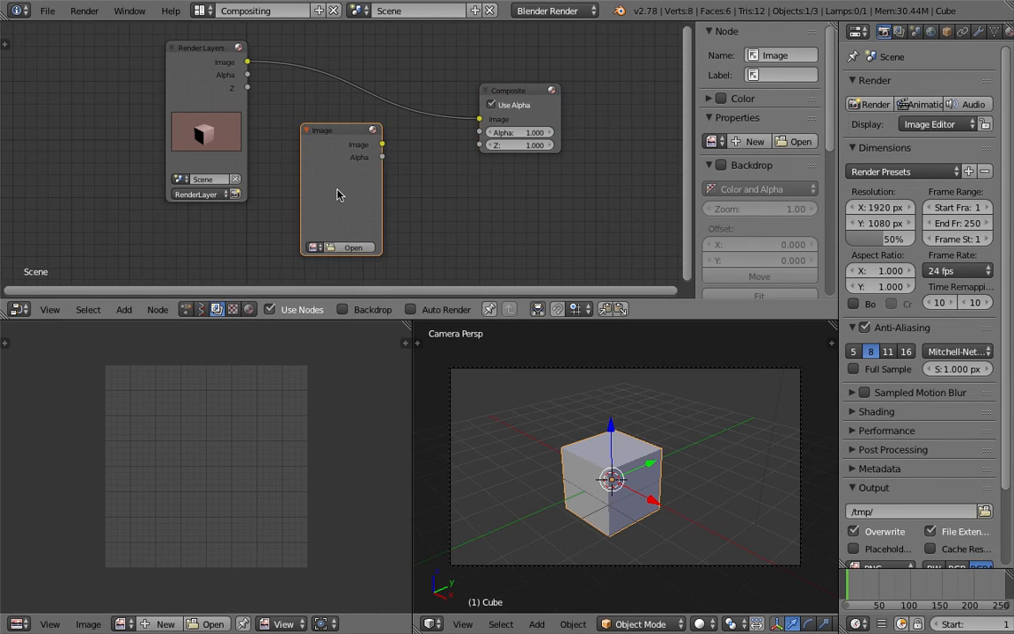
- Load 8F1528EA-D29E-4879-9475-FE87C5EEB1B3.JPG from the Desktop's _PHOTO_SAMPLES folder into the Image node, picking it by thumbnail
{"action": "left_click", "coordinate": [365, 249]}
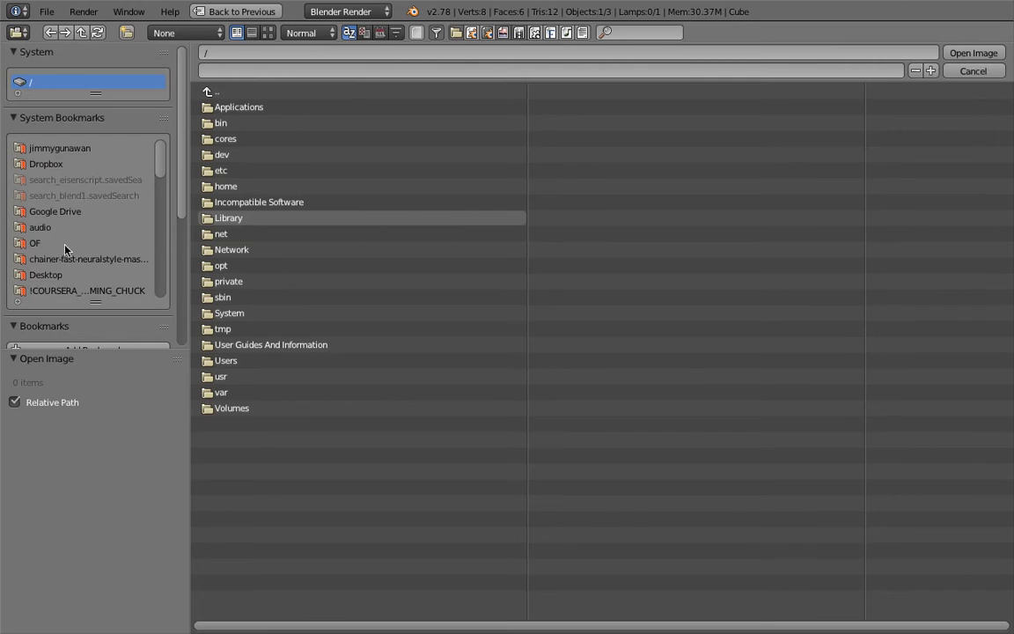
{"action": "left_click", "coordinate": [44, 275]}
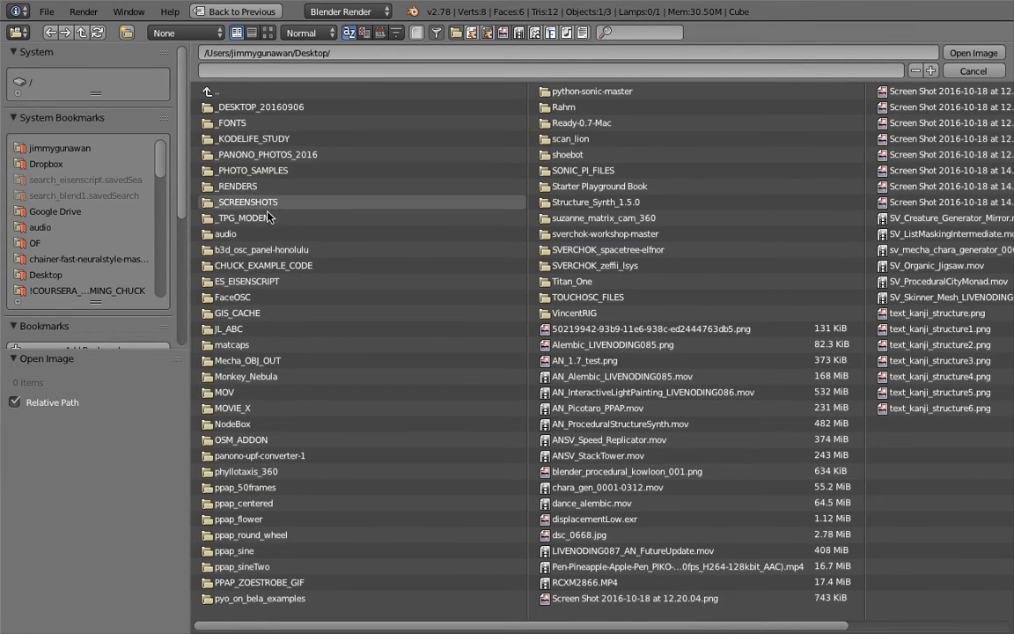
{"action": "left_click", "coordinate": [253, 170]}
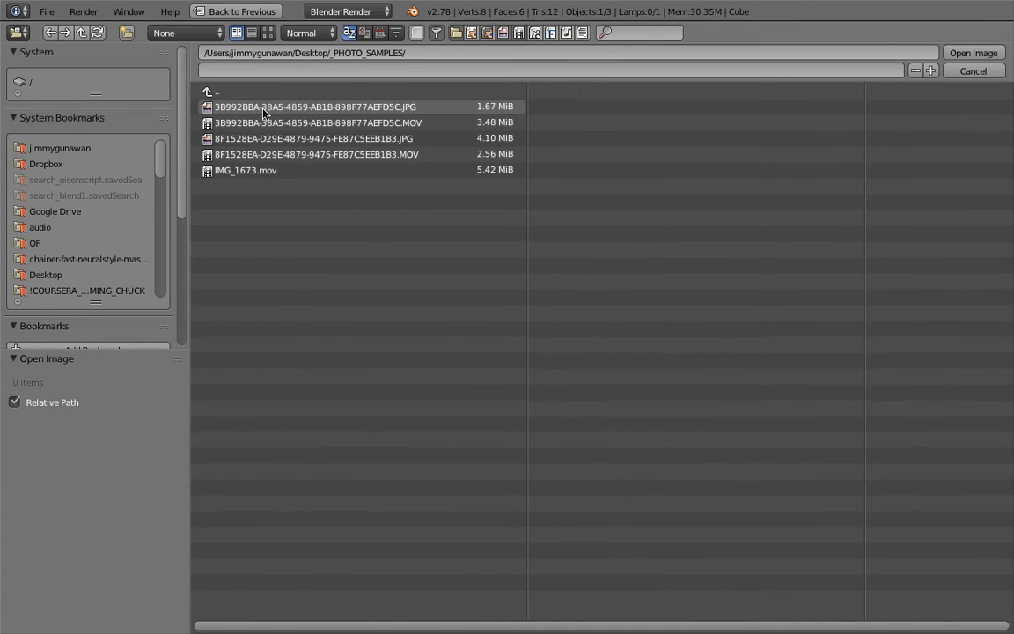
{"action": "left_click", "coordinate": [268, 33]}
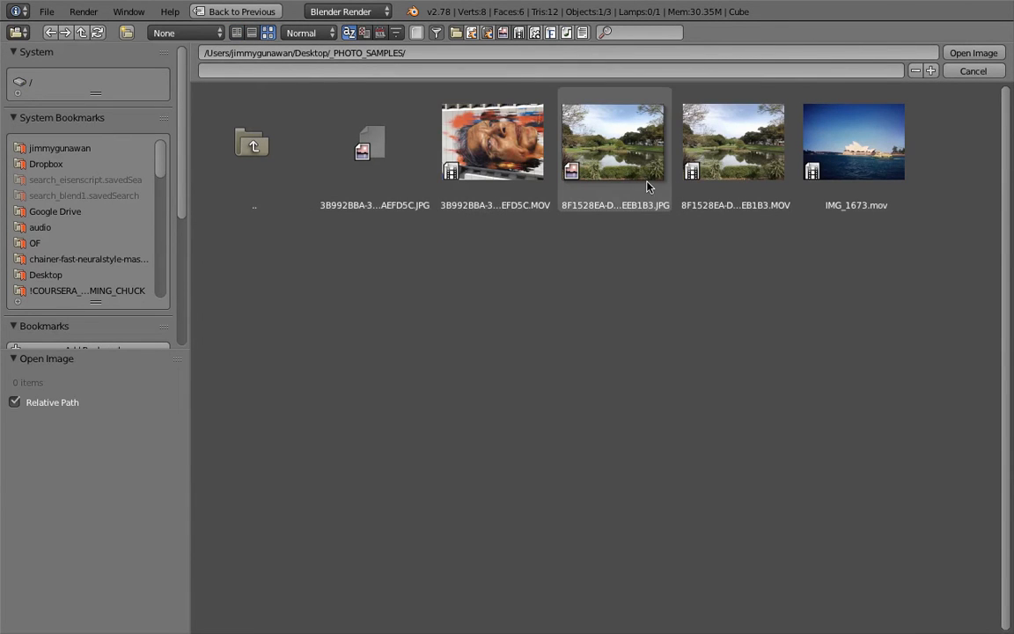
{"action": "left_click", "coordinate": [623, 133]}
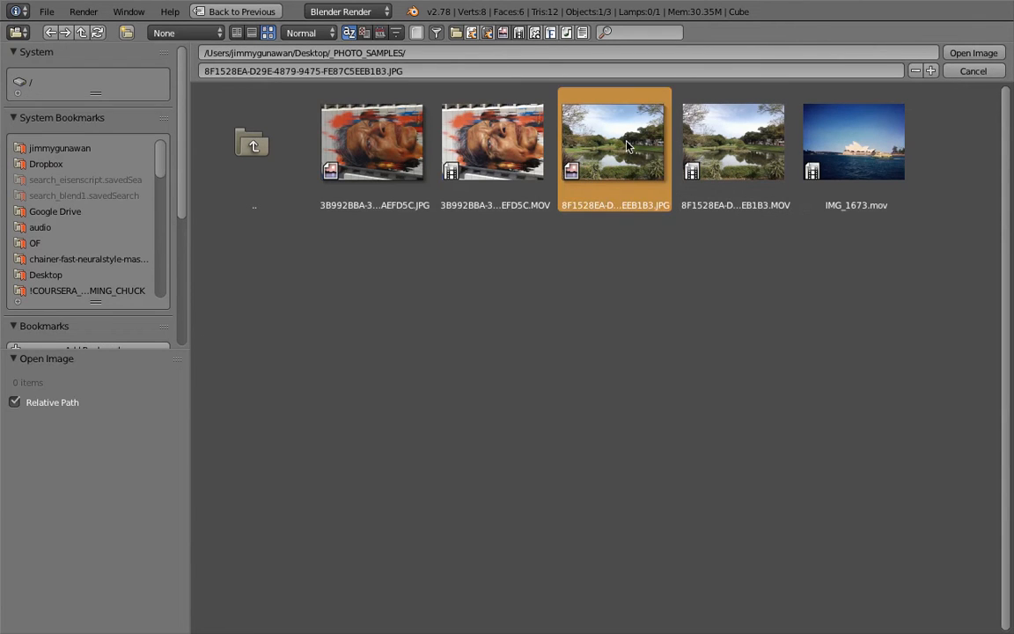
{"action": "left_click", "coordinate": [961, 58]}
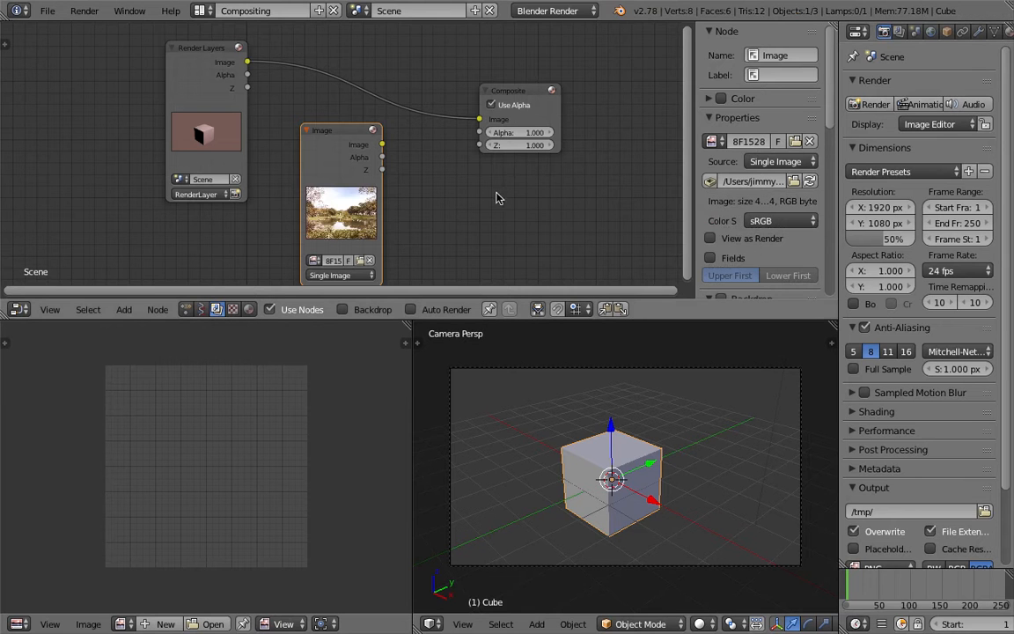
{"action": "middle_click_drag", "start_coordinate": [411, 208], "coordinate": [427, 183]}
{"action": "scroll", "coordinate": [428, 190], "scroll_direction": "up", "scroll_amount": 5}
{"action": "scroll", "coordinate": [428, 200], "scroll_direction": "up", "scroll_amount": 2}
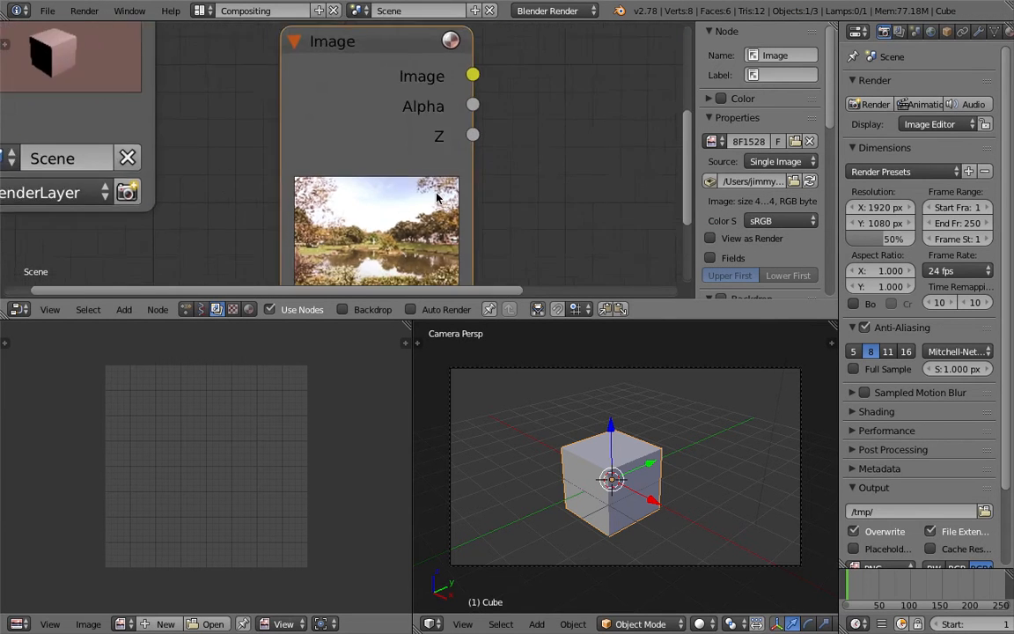
{"action": "scroll", "coordinate": [414, 176], "scroll_direction": "down", "scroll_amount": 2}
{"action": "left_click_drag", "start_coordinate": [387, 88], "coordinate": [341, 58]}
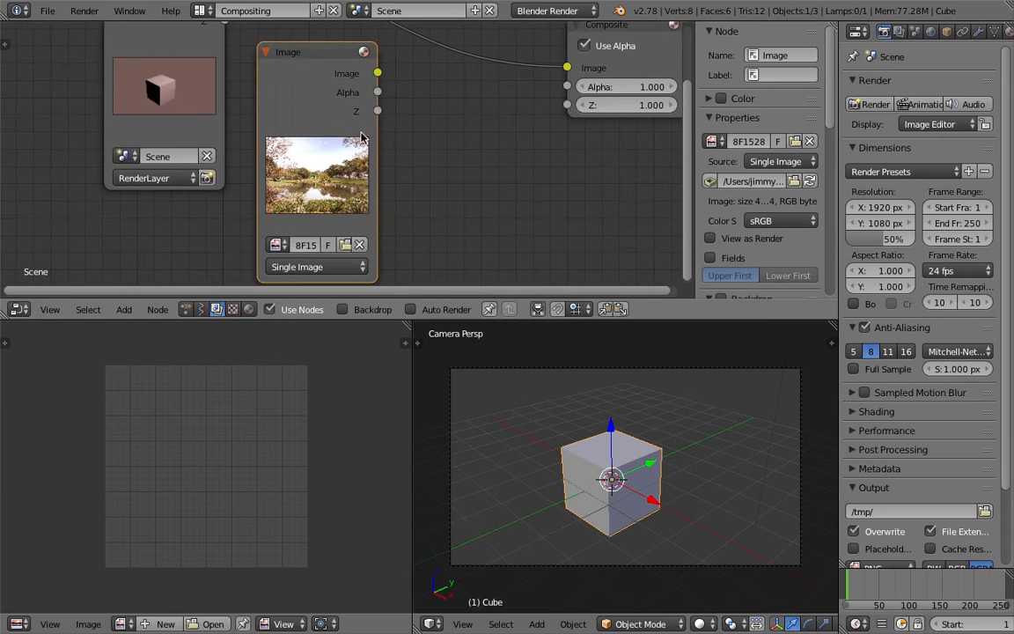
{"action": "middle_click_drag", "start_coordinate": [339, 206], "coordinate": [338, 194]}
- Switch to Finder and check the pixel dimensions of 8F1528EA-D29E-4879-9475-FE87C5EEB1B3.JPG in its file information
{"action": "key", "text": "ctrl+Left"}
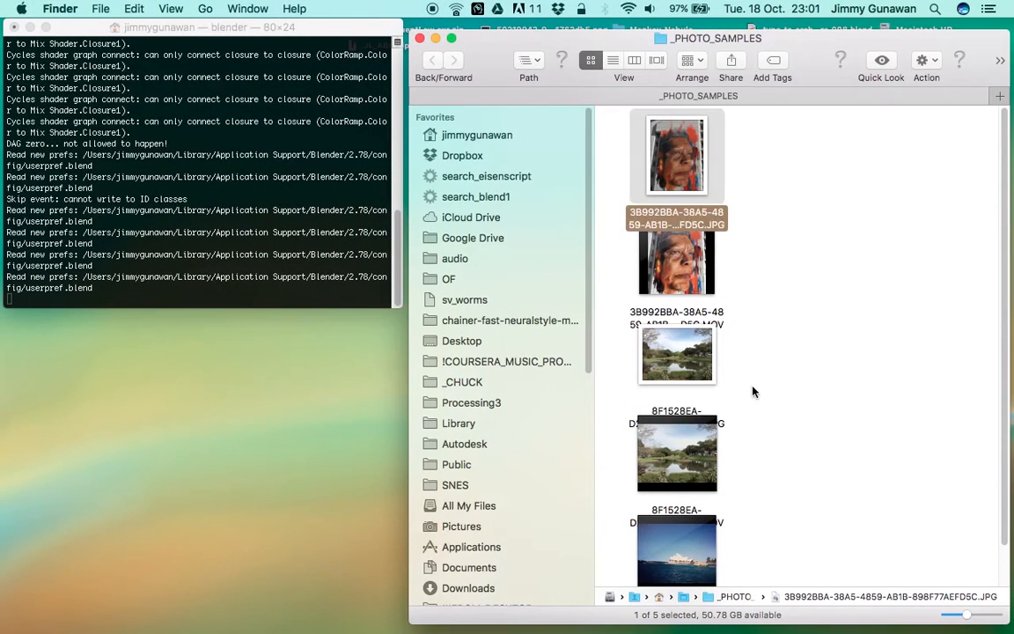
{"action": "left_click", "coordinate": [714, 382]}
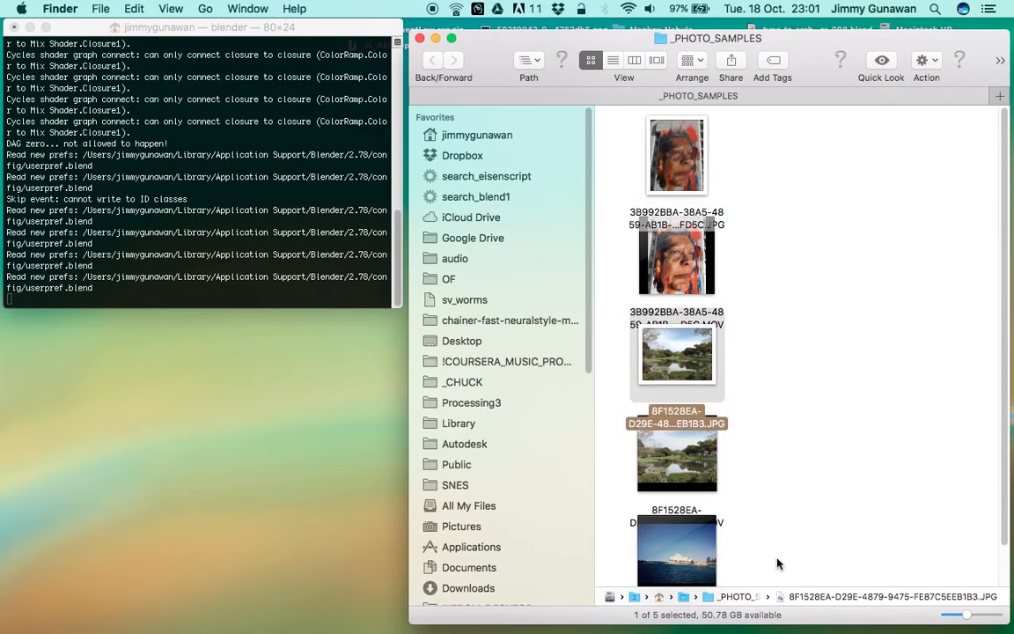
{"action": "key", "text": "super+i"}
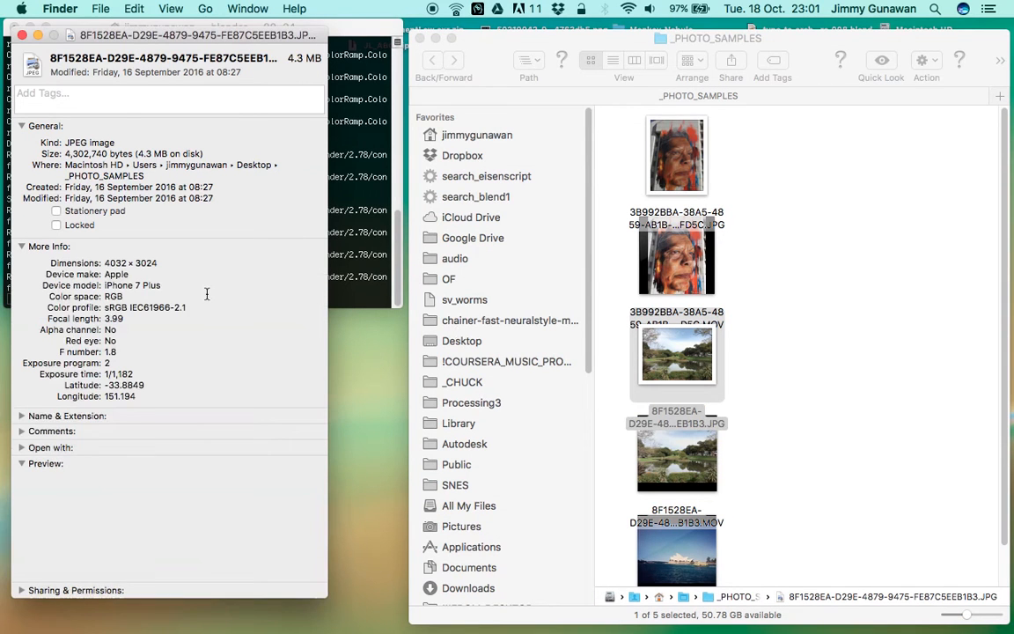
{"action": "double_click", "coordinate": [115, 262]}
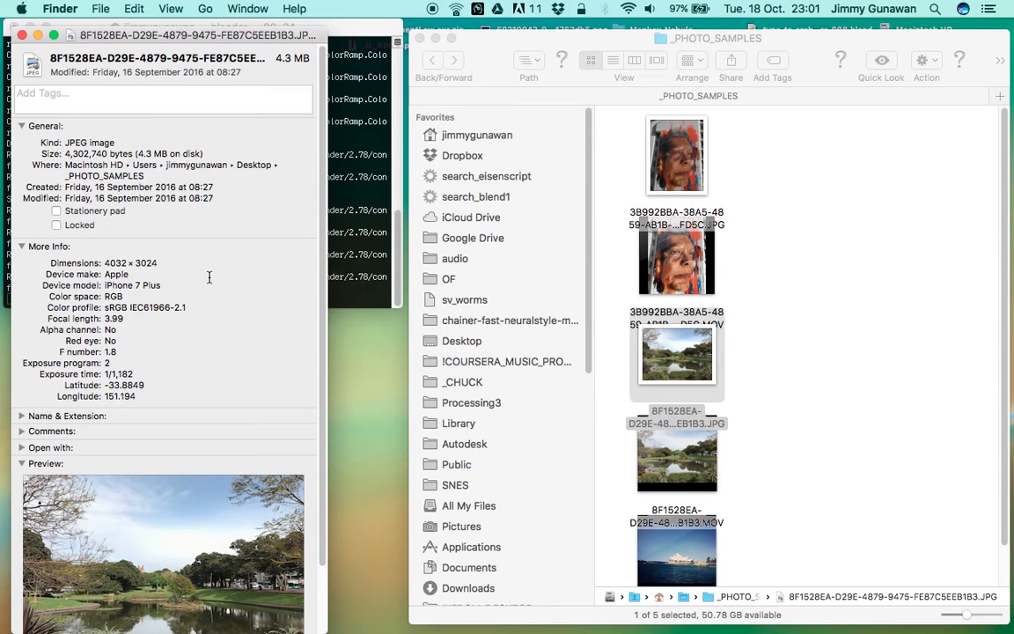
- Switch back to Blender and set the render resolution to 4032 by 3024 px, matching the photo's dimensions
{"action": "key", "text": "ctrl+Right"}
{"action": "left_click", "coordinate": [892, 207]}
{"action": "type", "text": "4032"}
{"action": "key", "text": "Tab"}
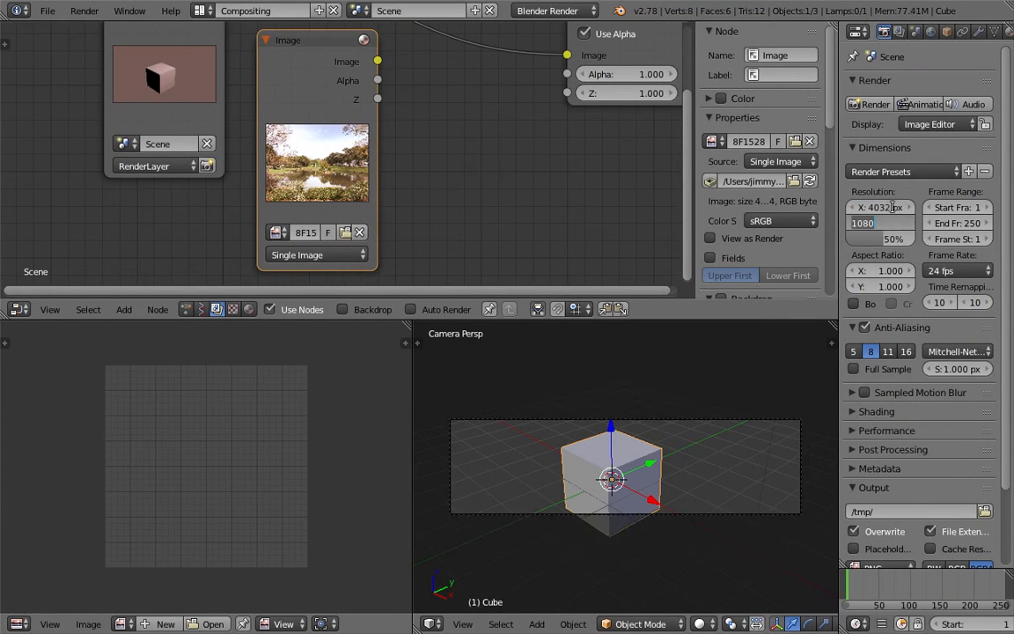
{"action": "key", "text": "ctrl+Left"}
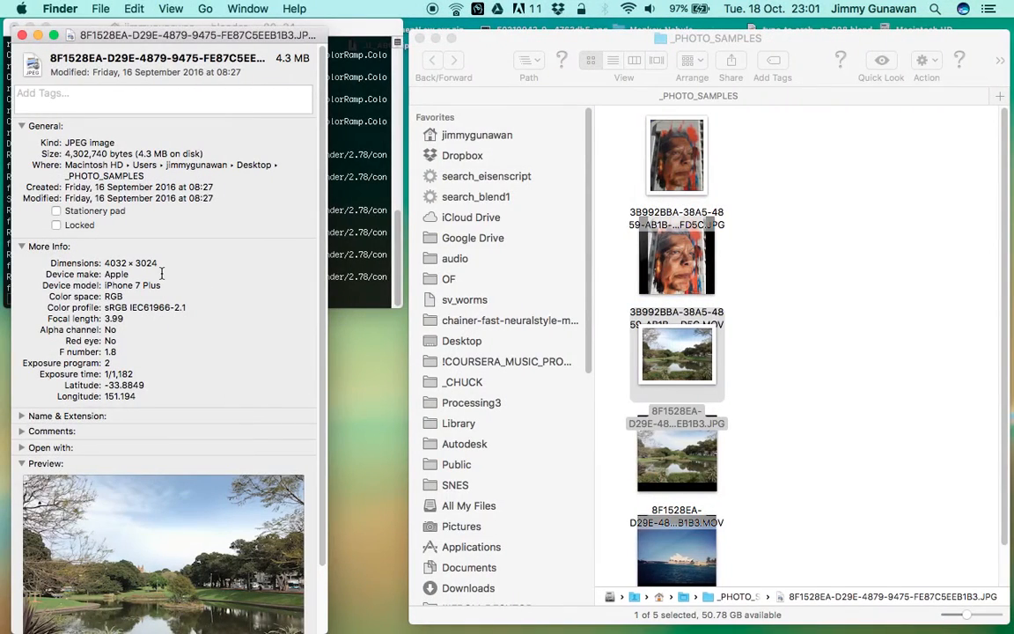
{"action": "key", "text": "ctrl+Right"}
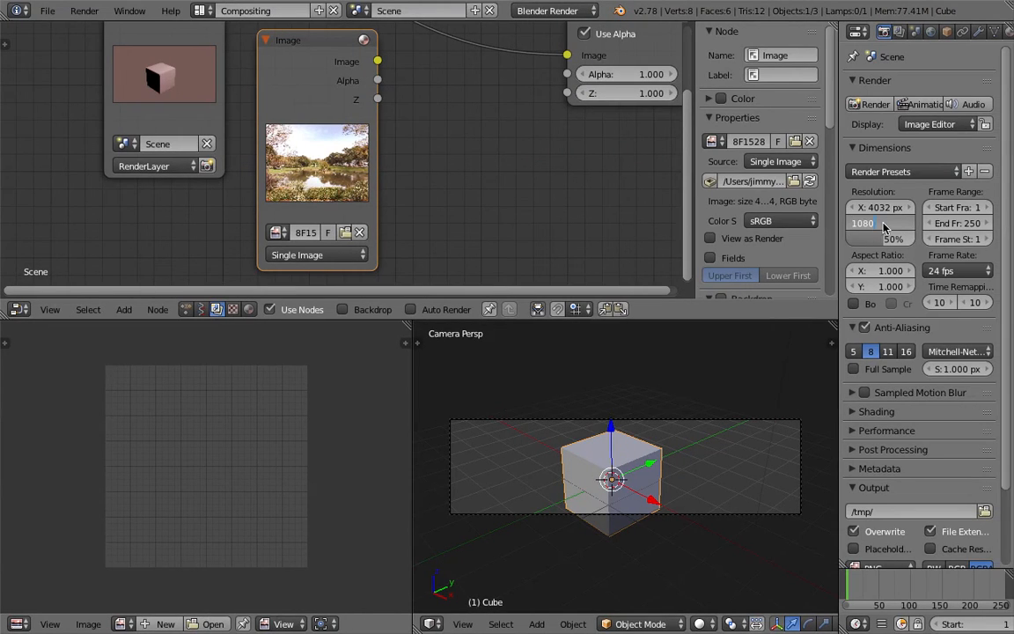
{"action": "type", "text": "3024"}
{"action": "key", "text": "Return"}
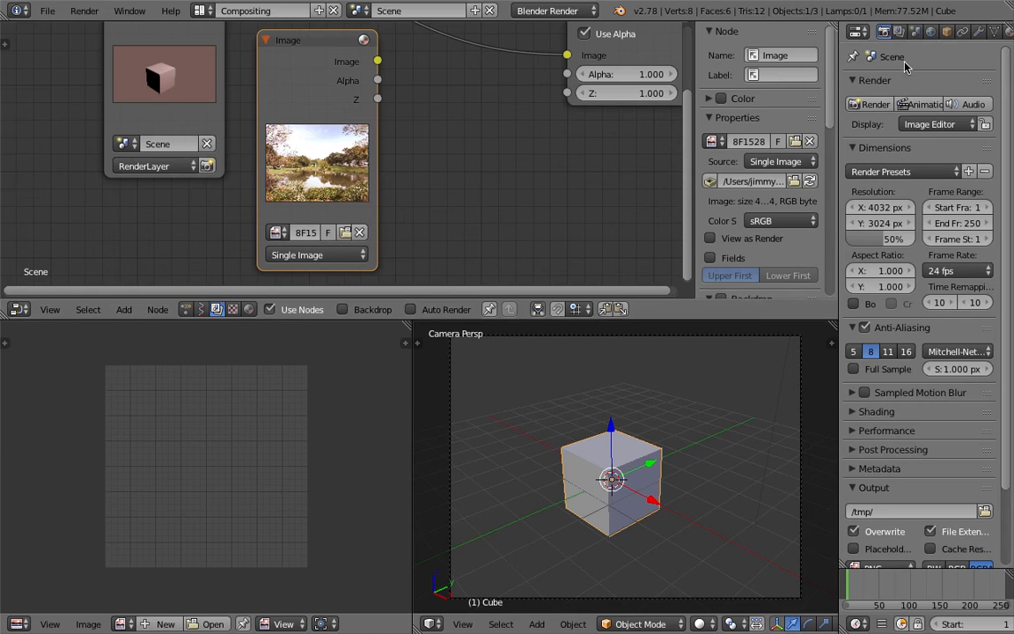
- Widen the properties editor slightly and give the node editor a little more height
{"action": "left_click_drag", "start_coordinate": [842, 88], "coordinate": [817, 88]}
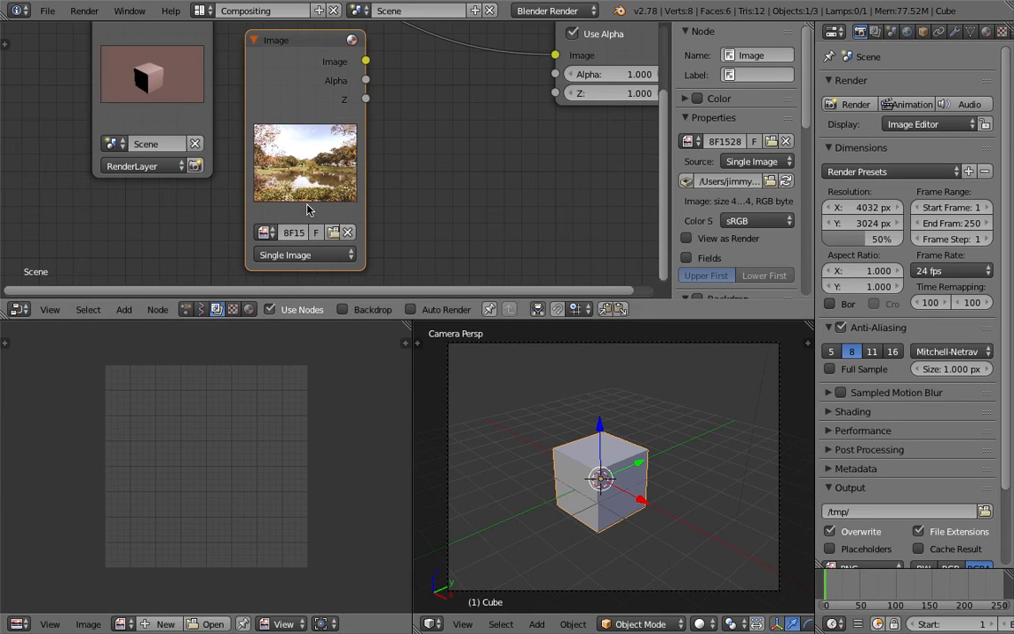
{"action": "scroll", "coordinate": [368, 193], "scroll_direction": "right", "scroll_amount": 1}
{"action": "middle_click_drag", "start_coordinate": [428, 111], "coordinate": [355, 131]}
{"action": "scroll", "coordinate": [368, 132], "scroll_direction": "down", "scroll_amount": 2}
{"action": "middle_click_drag", "start_coordinate": [547, 154], "coordinate": [547, 183]}
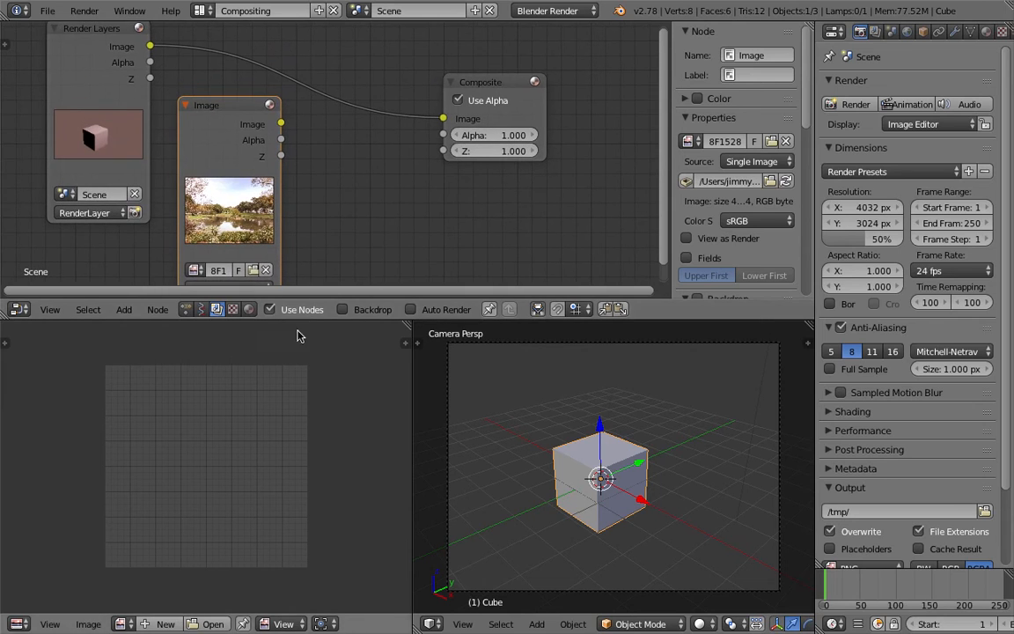
{"action": "left_click_drag", "start_coordinate": [347, 321], "coordinate": [347, 346]}
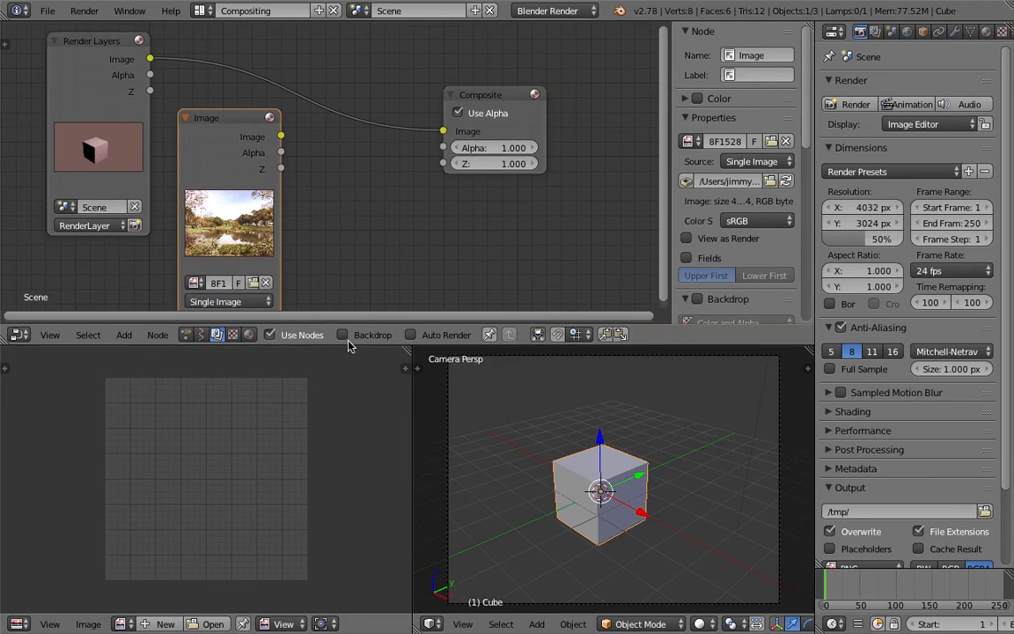
- Connect the Image node's image output to the Composite node's image input and move the Composite node farther away
{"action": "middle_click_drag", "start_coordinate": [371, 204], "coordinate": [385, 185]}
{"action": "left_click_drag", "start_coordinate": [261, 100], "coordinate": [456, 112]}
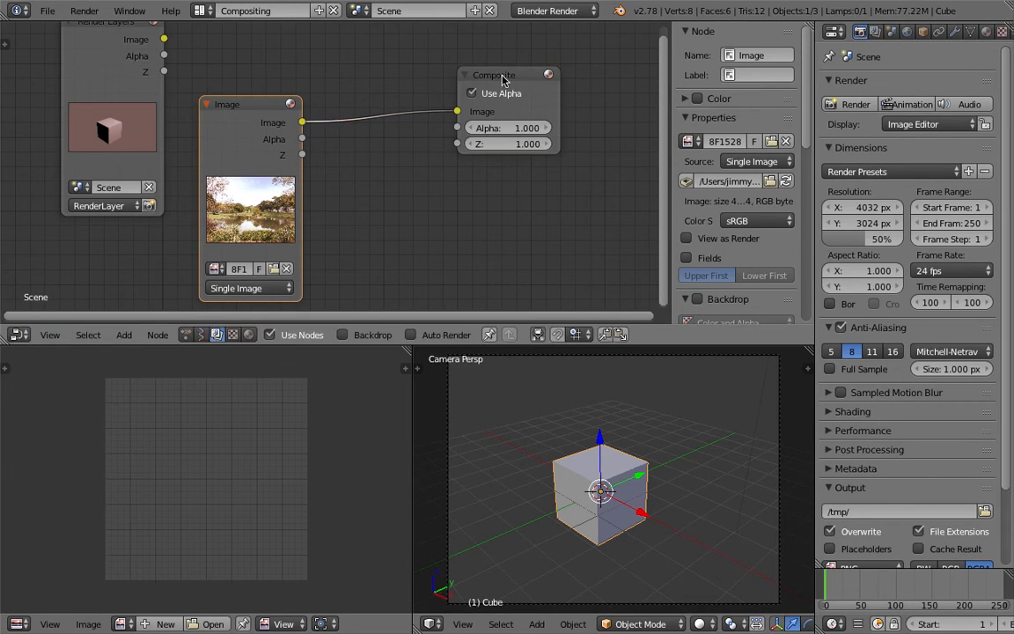
{"action": "left_click_drag", "start_coordinate": [503, 79], "coordinate": [527, 77]}
{"action": "middle_click_drag", "start_coordinate": [411, 162], "coordinate": [424, 151]}
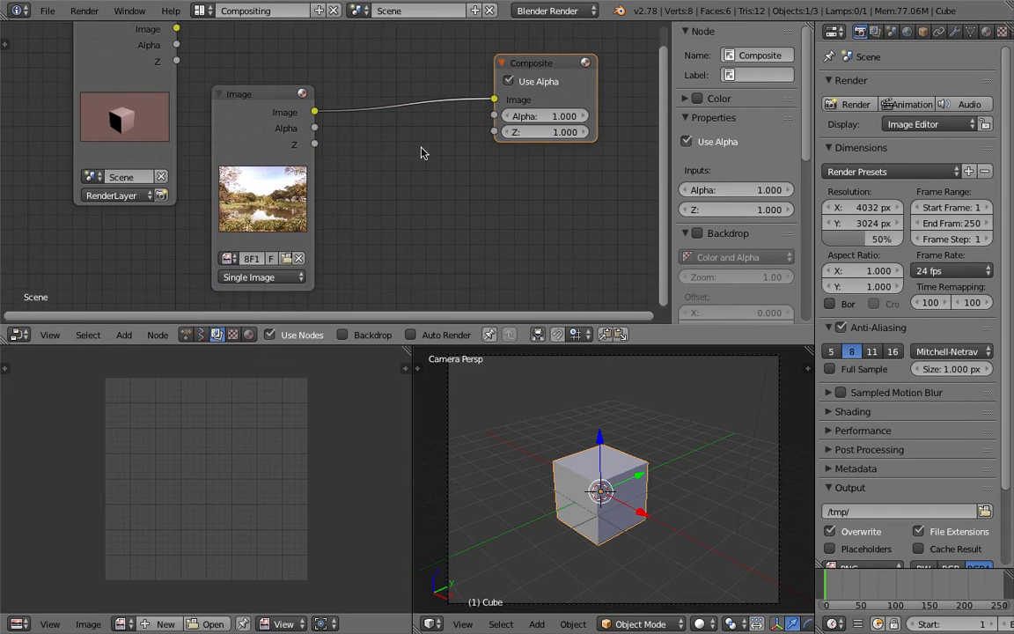
- Render the scene as a still image and fit the whole render result in the image editor
{"action": "left_click", "coordinate": [88, 12]}
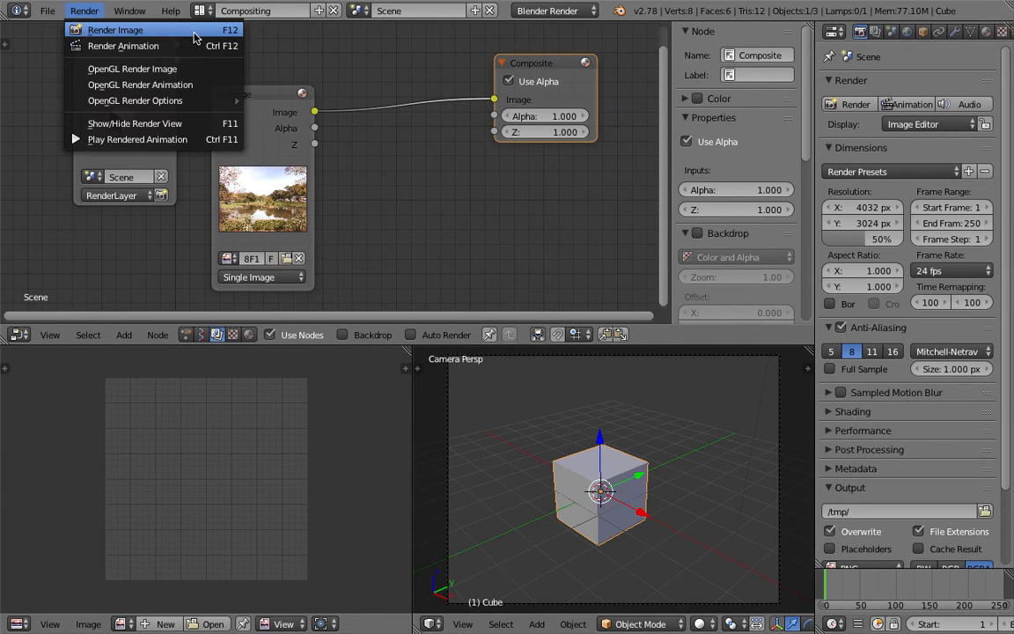
{"action": "left_click", "coordinate": [176, 33]}
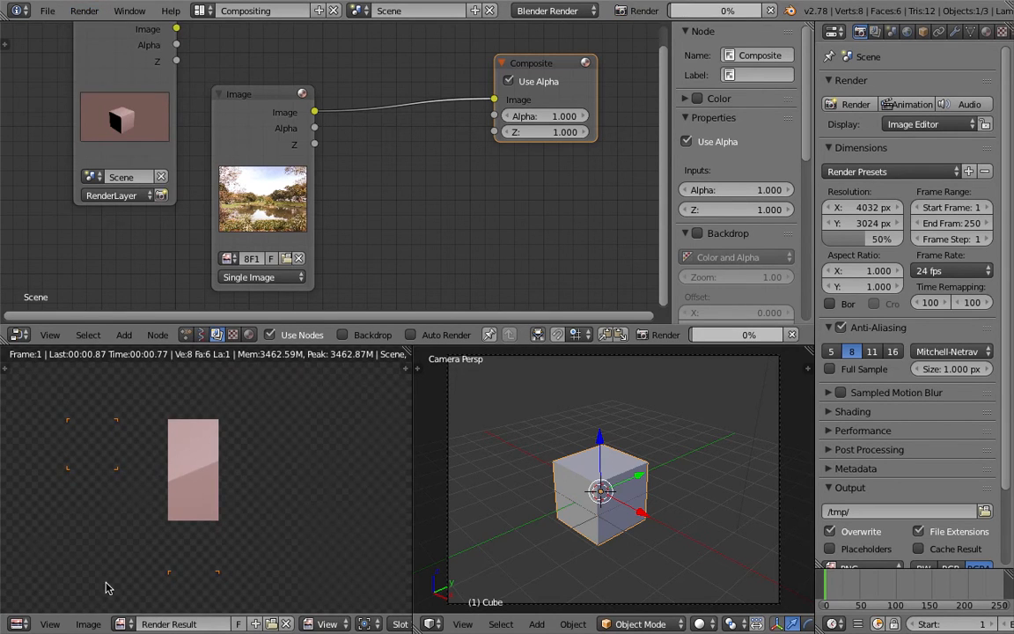
{"action": "scroll", "coordinate": [254, 502], "scroll_direction": "down", "scroll_amount": 4}
{"action": "scroll", "coordinate": [204, 435], "scroll_direction": "down", "scroll_amount": 2}
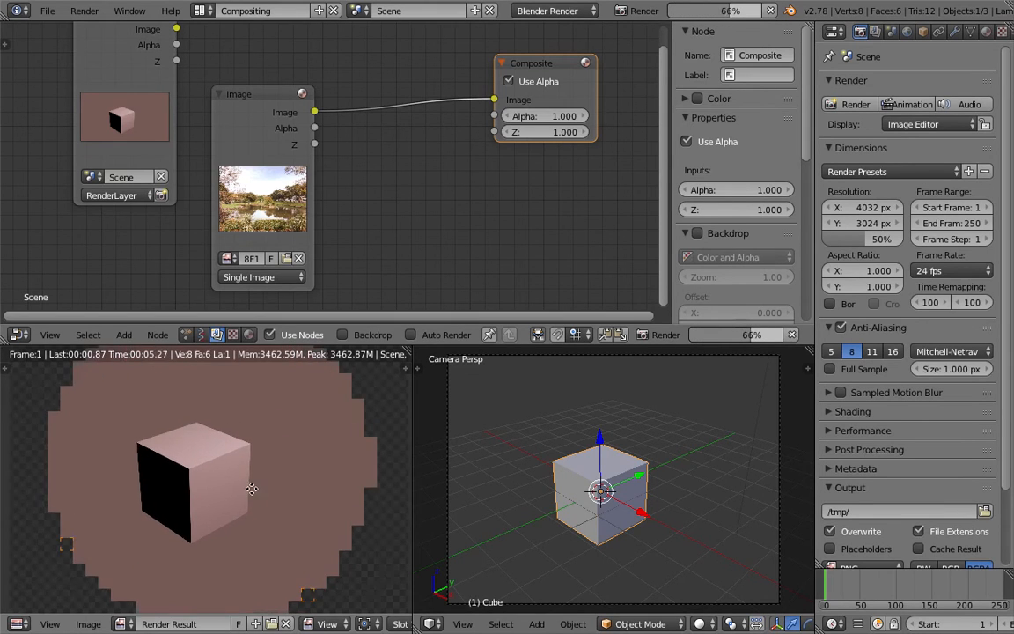
{"action": "scroll", "coordinate": [251, 488], "scroll_direction": "down", "scroll_amount": 2}
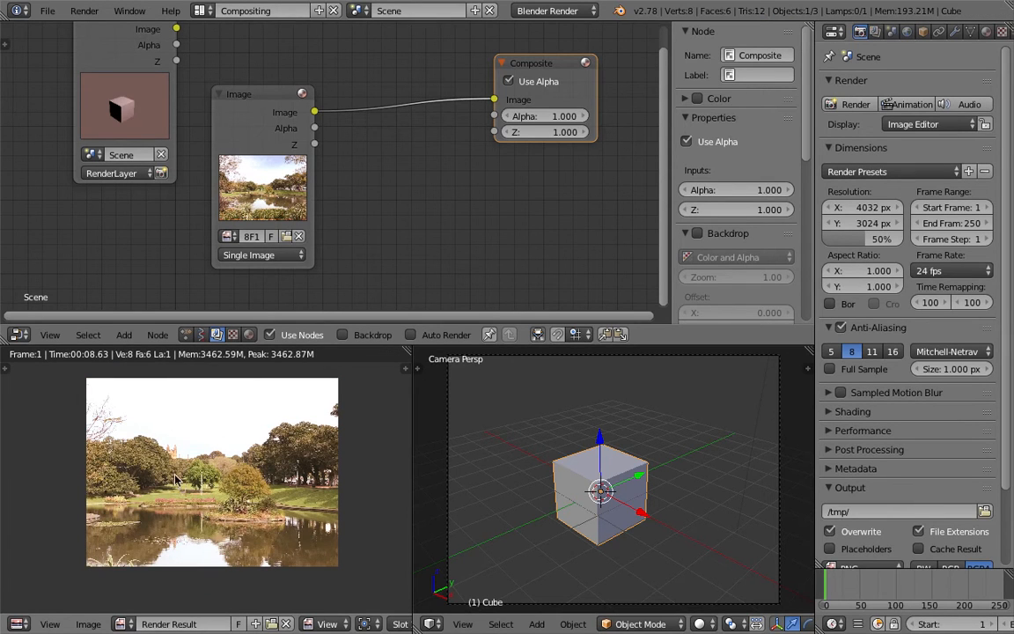
- Move the Image node farther from the Render Layers node, closer to the Composite node
{"action": "left_click_drag", "start_coordinate": [242, 110], "coordinate": [299, 108]}
{"action": "middle_click_drag", "start_coordinate": [202, 228], "coordinate": [232, 244]}
{"action": "left_click", "coordinate": [154, 190]}
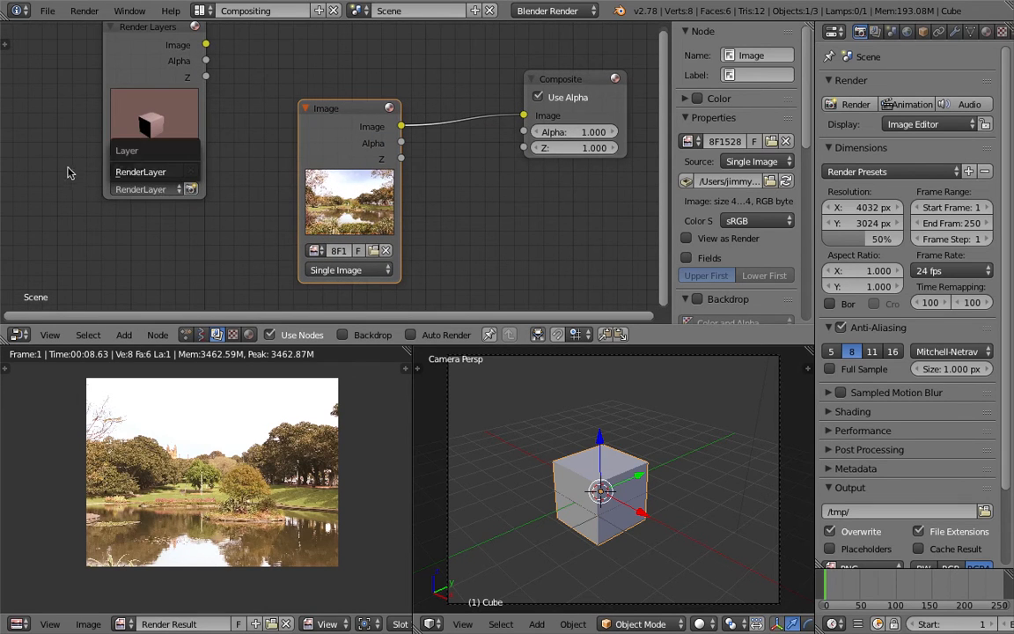
{"action": "middle_click_drag", "start_coordinate": [262, 257], "coordinate": [265, 245]}
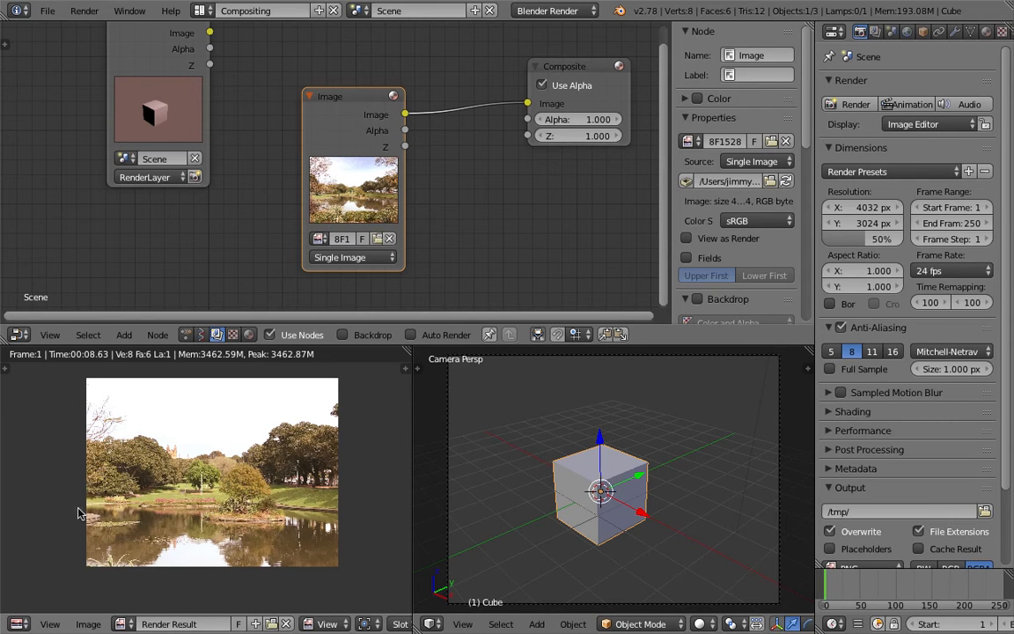
- Widen the image editor at the expense of the 3D view and center the rendered photo in it
{"action": "scroll", "coordinate": [156, 386], "scroll_direction": "up", "scroll_amount": 3}
{"action": "scroll", "coordinate": [201, 459], "scroll_direction": "down", "scroll_amount": 4}
{"action": "scroll", "coordinate": [201, 459], "scroll_direction": "up", "scroll_amount": 2}
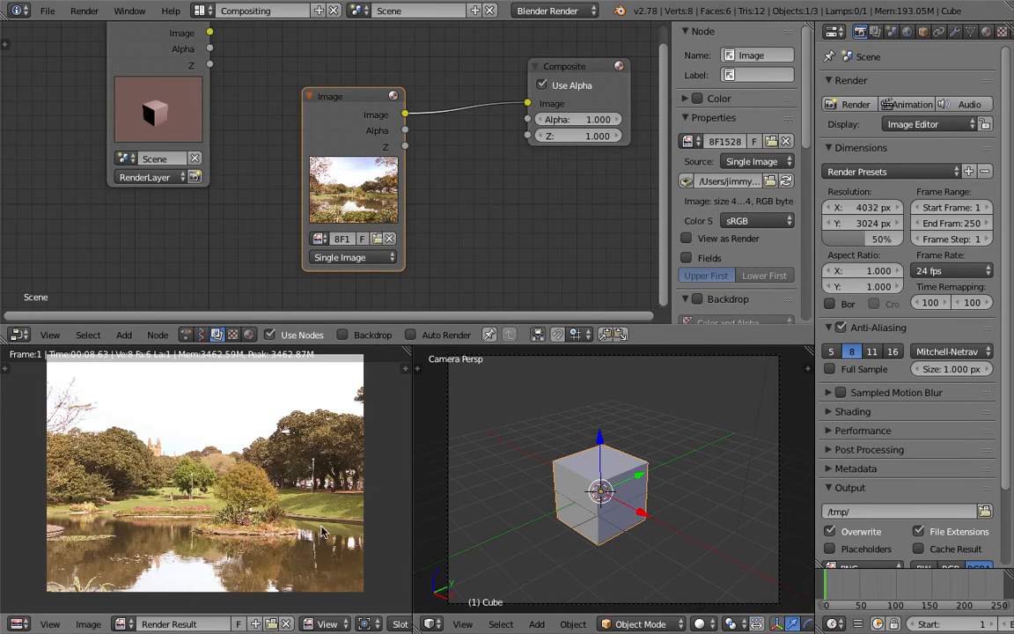
{"action": "left_click_drag", "start_coordinate": [412, 473], "coordinate": [566, 477]}
{"action": "middle_click_drag", "start_coordinate": [451, 463], "coordinate": [434, 475]}
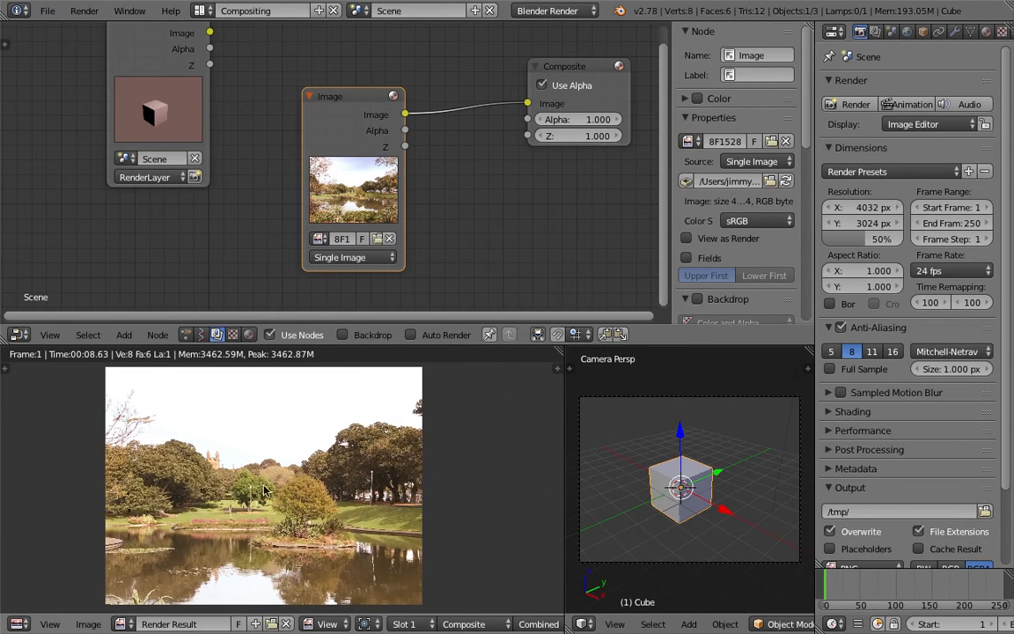
- Show the scene's Color Management settings and widen the properties editor so they are fully readable
{"action": "left_click", "coordinate": [891, 32]}
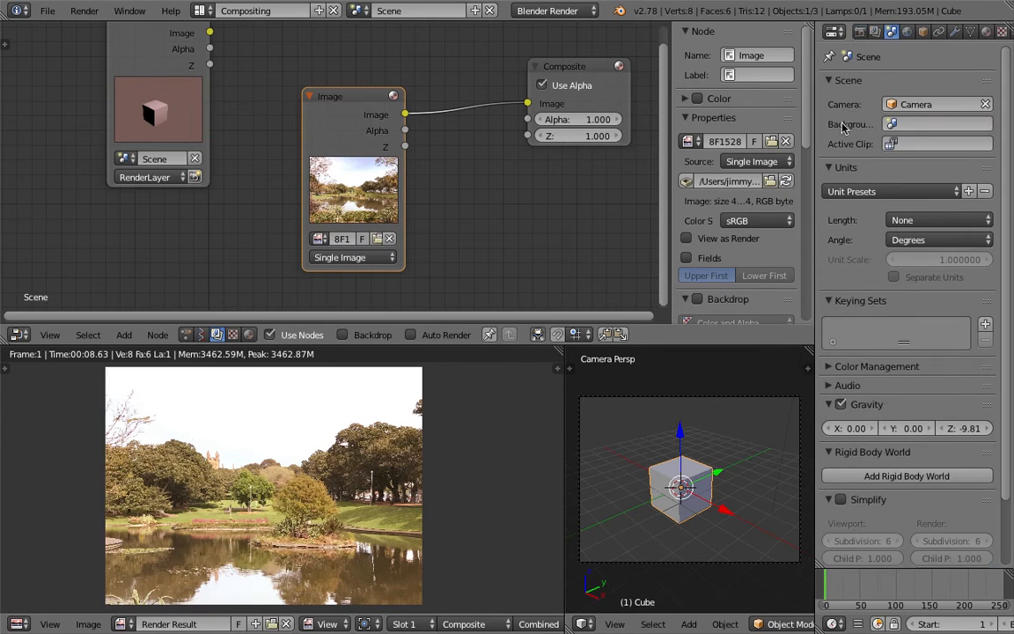
{"action": "left_click", "coordinate": [871, 366]}
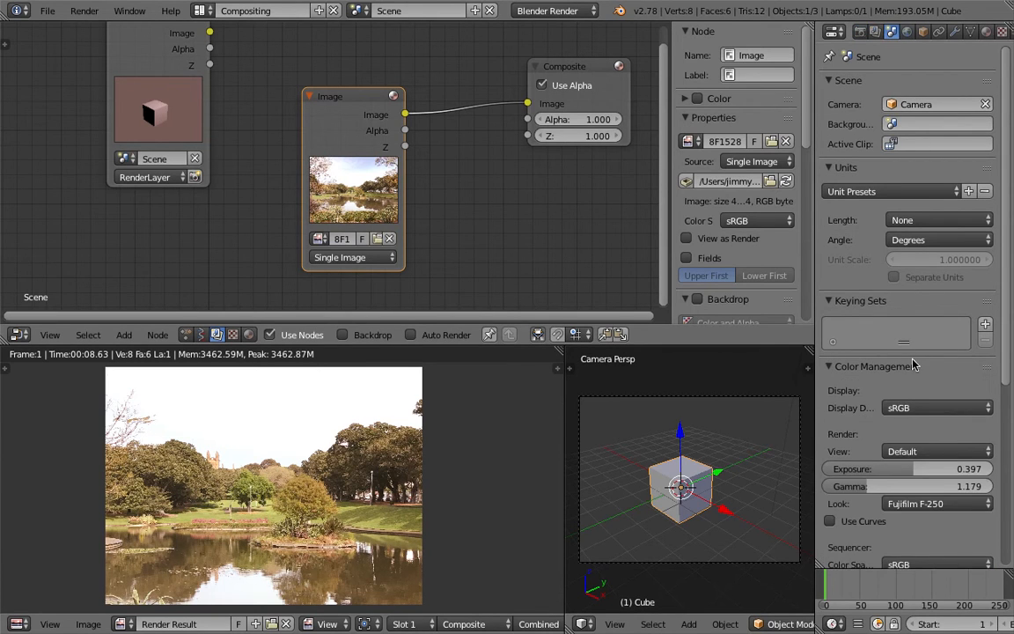
{"action": "scroll", "coordinate": [1010, 342], "scroll_direction": "down", "scroll_amount": 3}
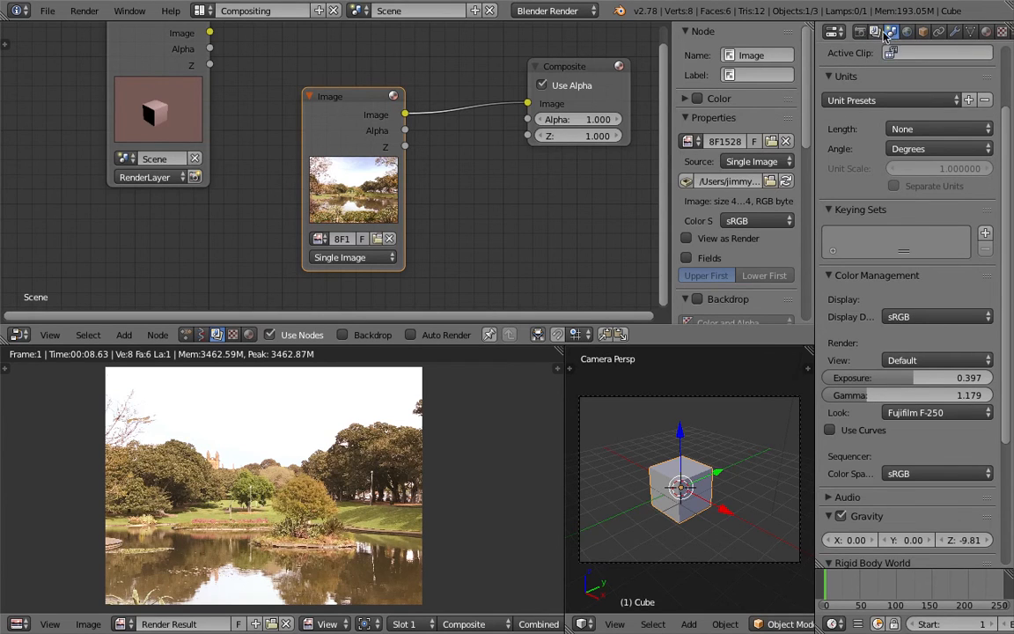
{"action": "left_click_drag", "start_coordinate": [817, 289], "coordinate": [694, 289]}
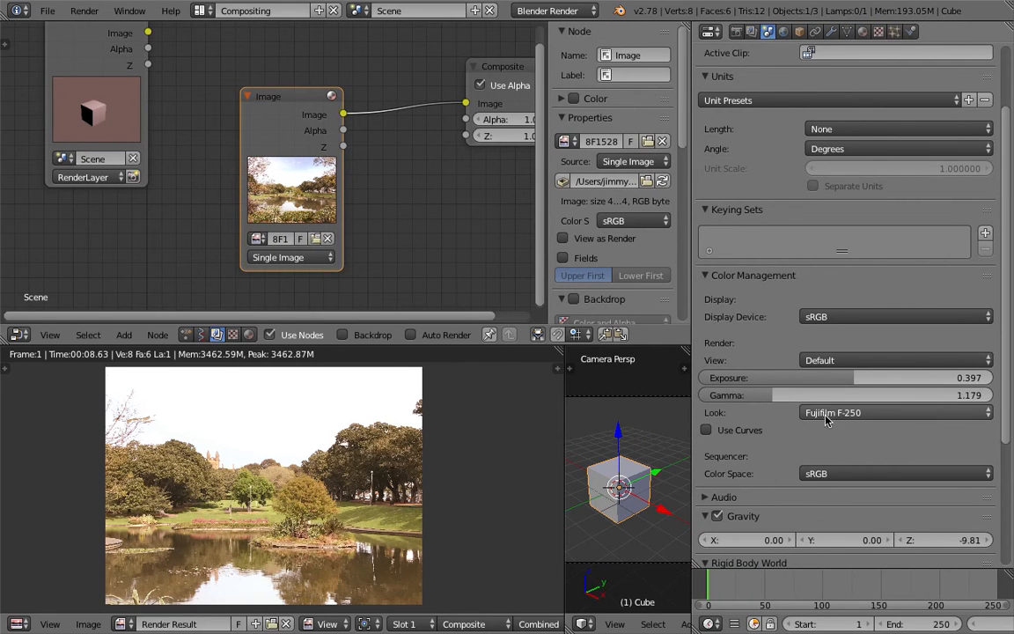
- Try the Eastman Double X Neg 12min look and the Kodak Ektachrome 100 look on the rendered photo
{"action": "left_click", "coordinate": [866, 412]}
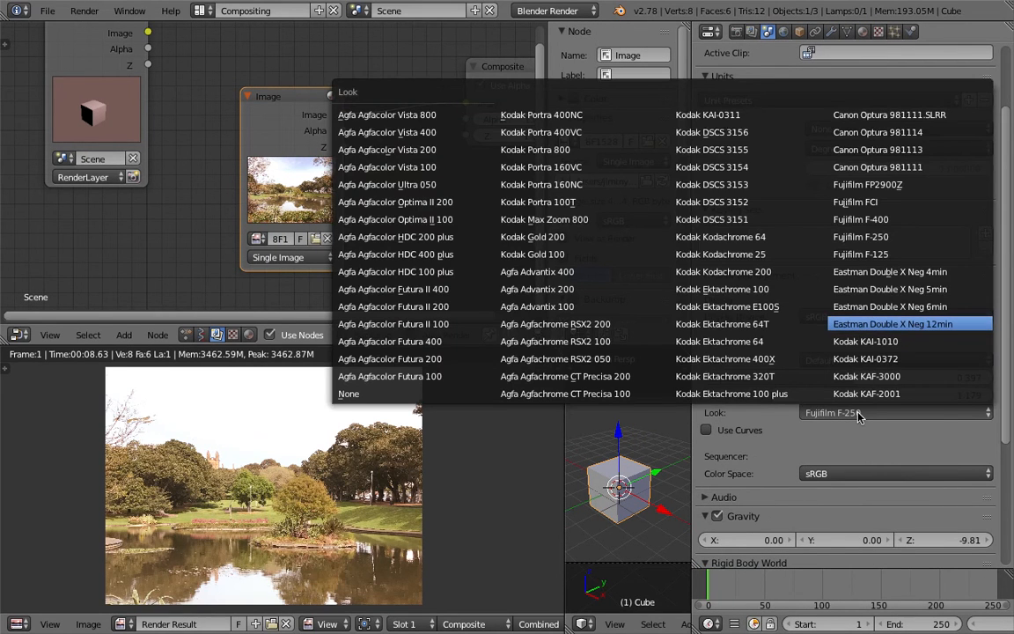
{"action": "left_click", "coordinate": [863, 324]}
{"action": "left_click", "coordinate": [859, 417]}
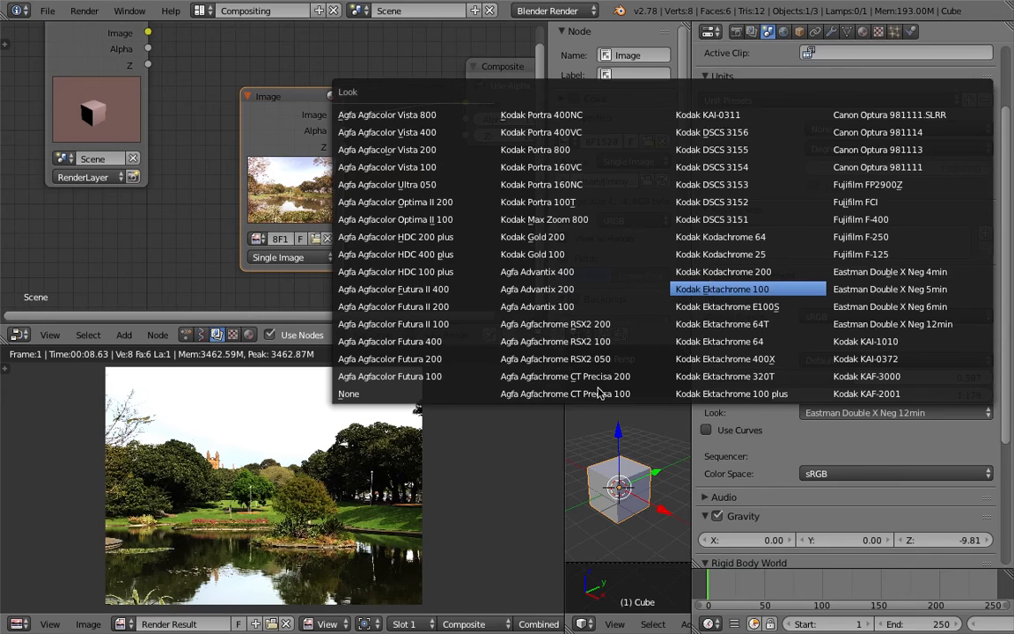
{"action": "left_click", "coordinate": [713, 288]}
{"action": "scroll", "coordinate": [880, 379], "scroll_direction": "down", "scroll_amount": 2}
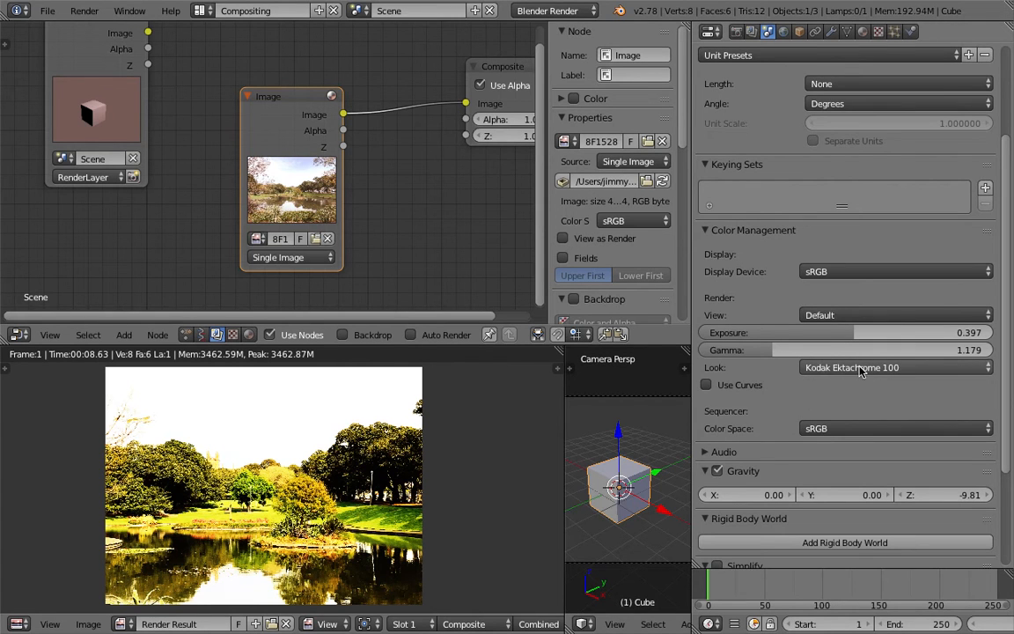
- Turn the Color Management curves on and off again while keeping the current look
{"action": "left_click", "coordinate": [832, 369]}
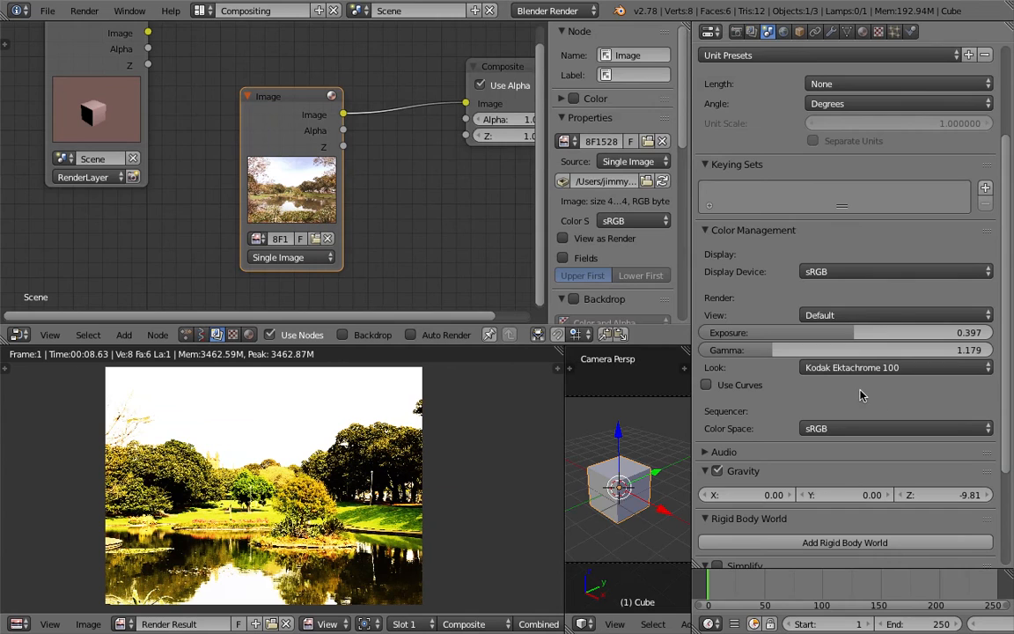
{"action": "left_click", "coordinate": [898, 379]}
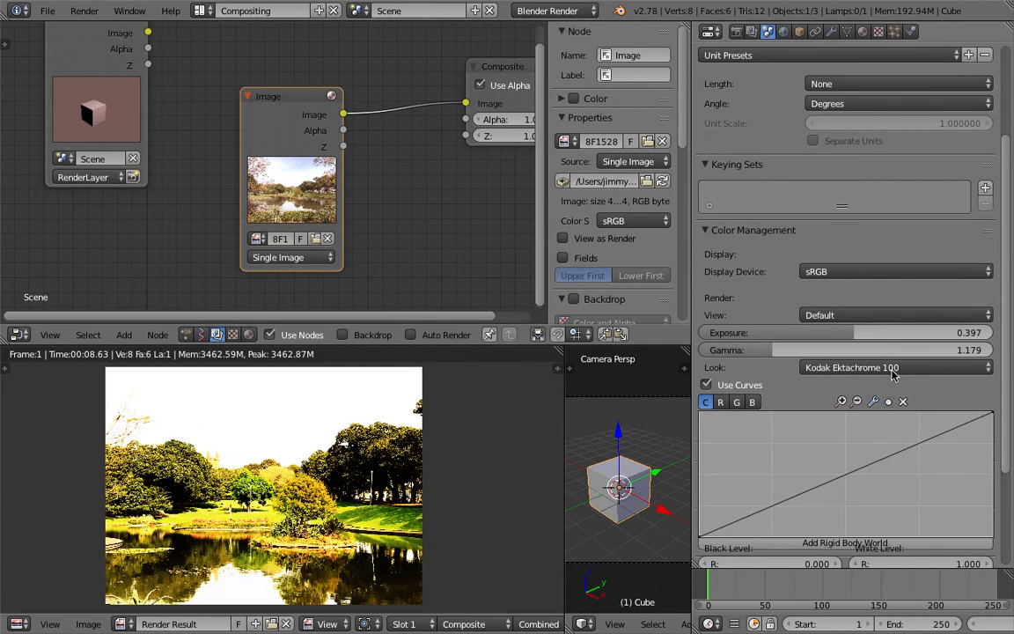
{"action": "left_click", "coordinate": [845, 384]}
- Try the Kodak Gold 200, Agfa Agfacolor Optima II 200 and Kodak Kodachrome 200 looks on the render
{"action": "left_click", "coordinate": [803, 368]}
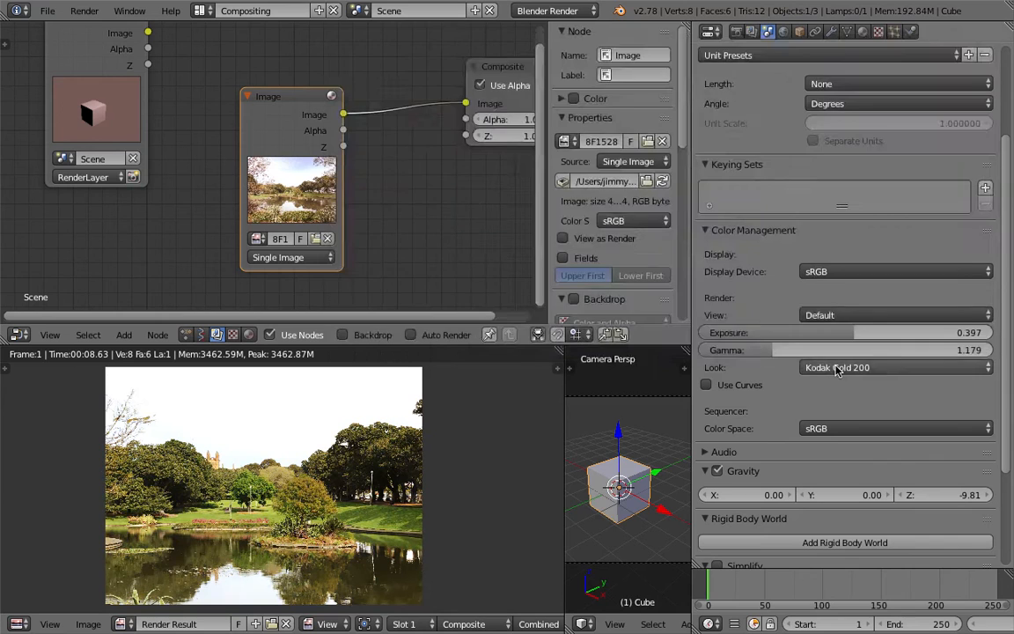
{"action": "left_click", "coordinate": [835, 367]}
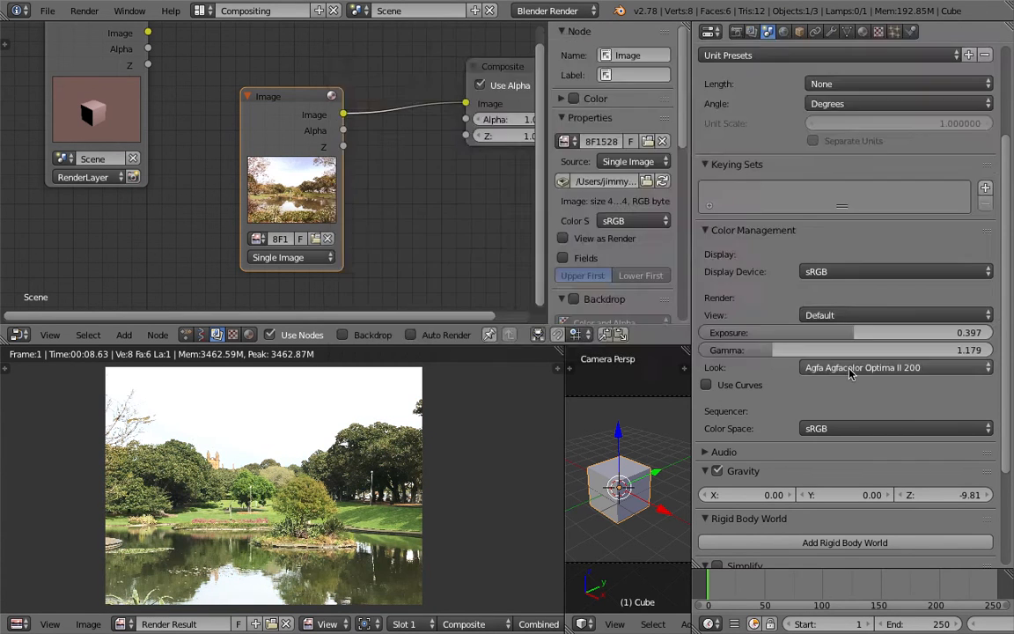
{"action": "left_click", "coordinate": [847, 370]}
{"action": "left_click", "coordinate": [676, 223]}
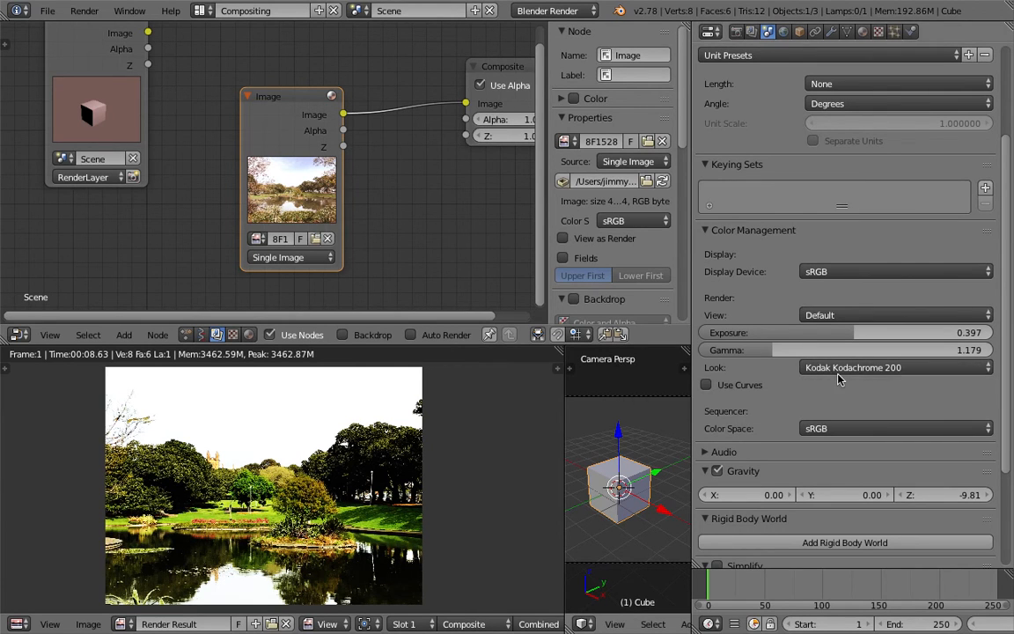
- Go to frame 56 and add a single-from-target driver to the Look setting, picking the timeline's current frame number as its target
{"action": "scroll", "coordinate": [893, 626], "scroll_direction": "down", "scroll_amount": 2}
{"action": "scroll", "coordinate": [893, 625], "scroll_direction": "down", "scroll_amount": 3}
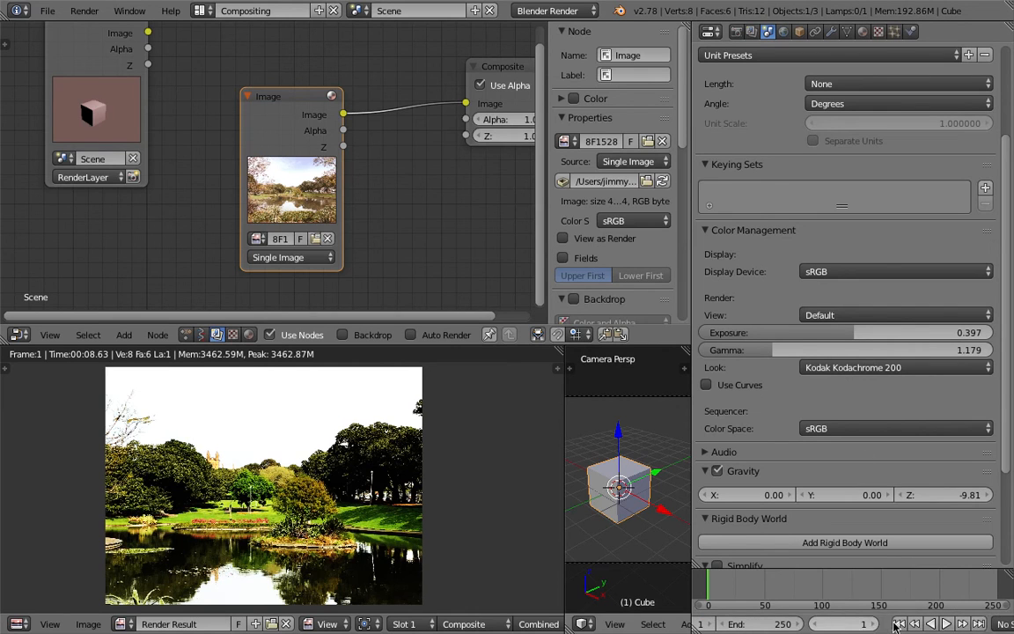
{"action": "left_click_drag", "start_coordinate": [759, 591], "coordinate": [772, 583]}
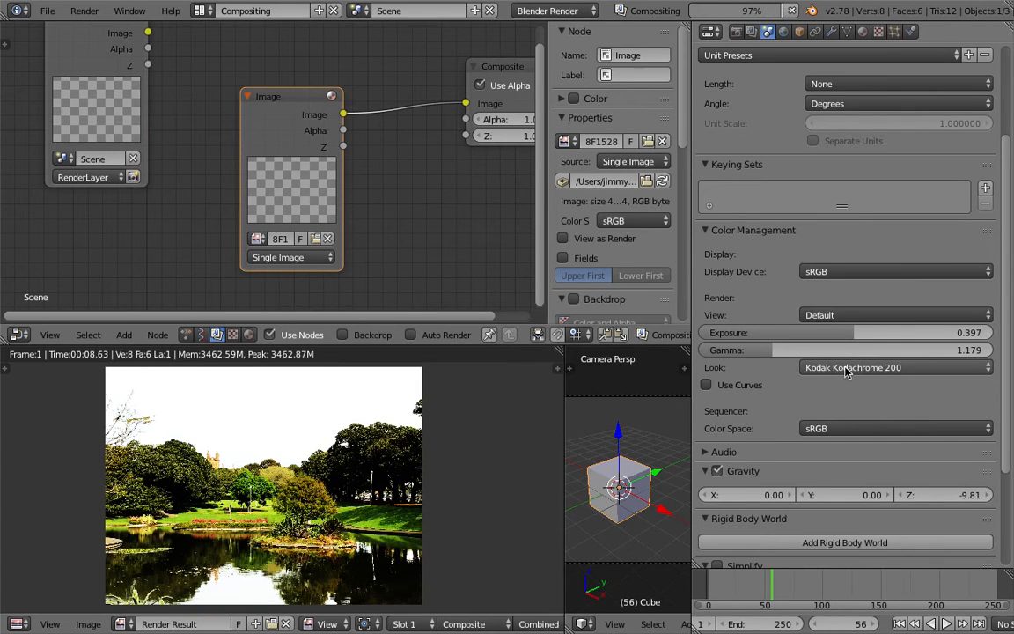
{"action": "right_click", "coordinate": [848, 370]}
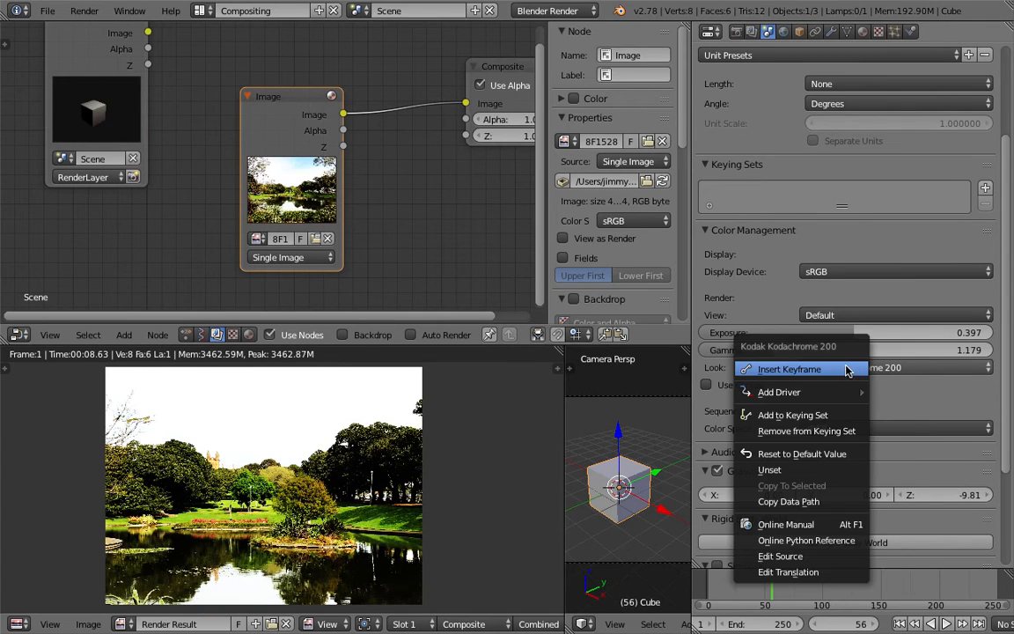
{"action": "right_click", "coordinate": [850, 368]}
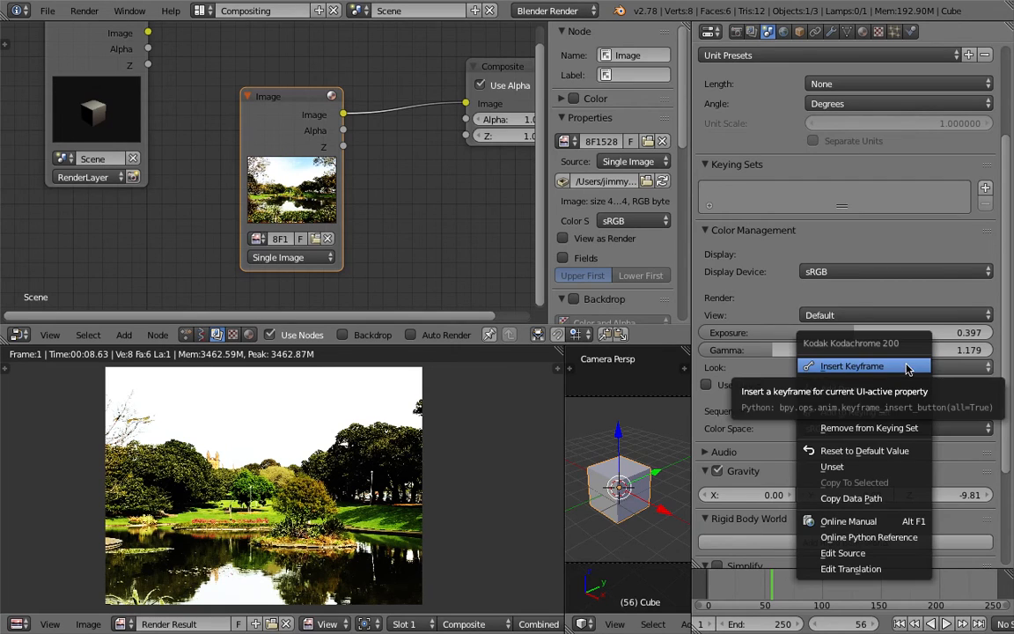
{"action": "mouse_move", "coordinate": [861, 390]}
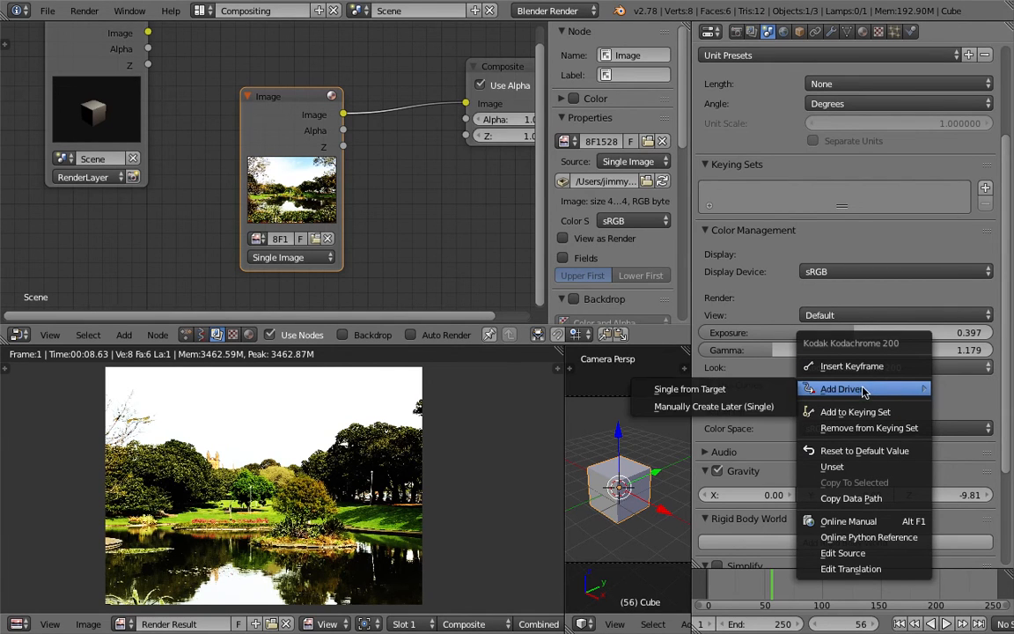
{"action": "left_click", "coordinate": [737, 391]}
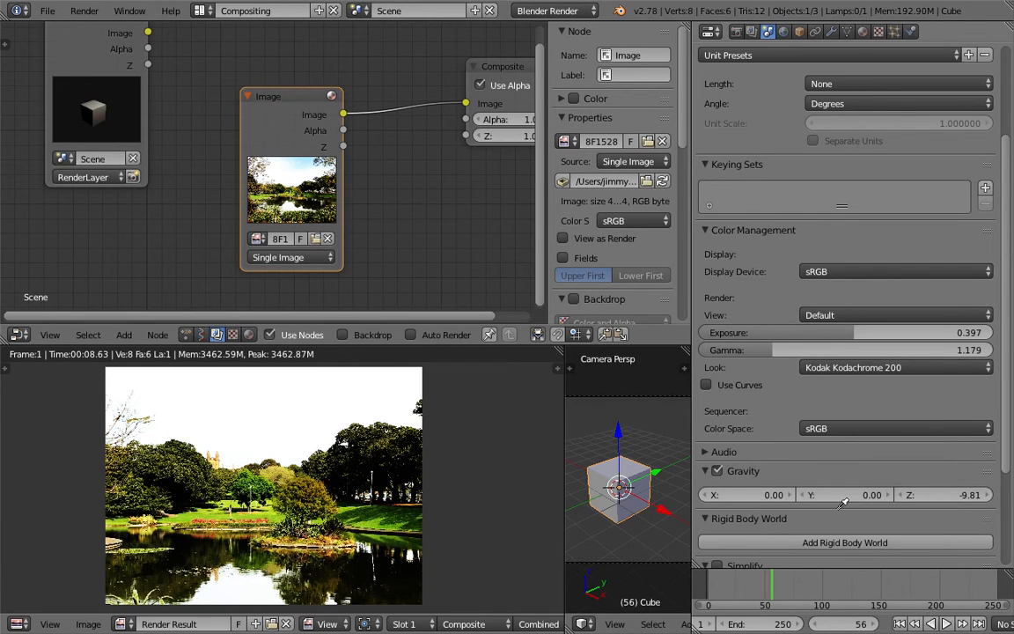
{"action": "left_click", "coordinate": [858, 618]}
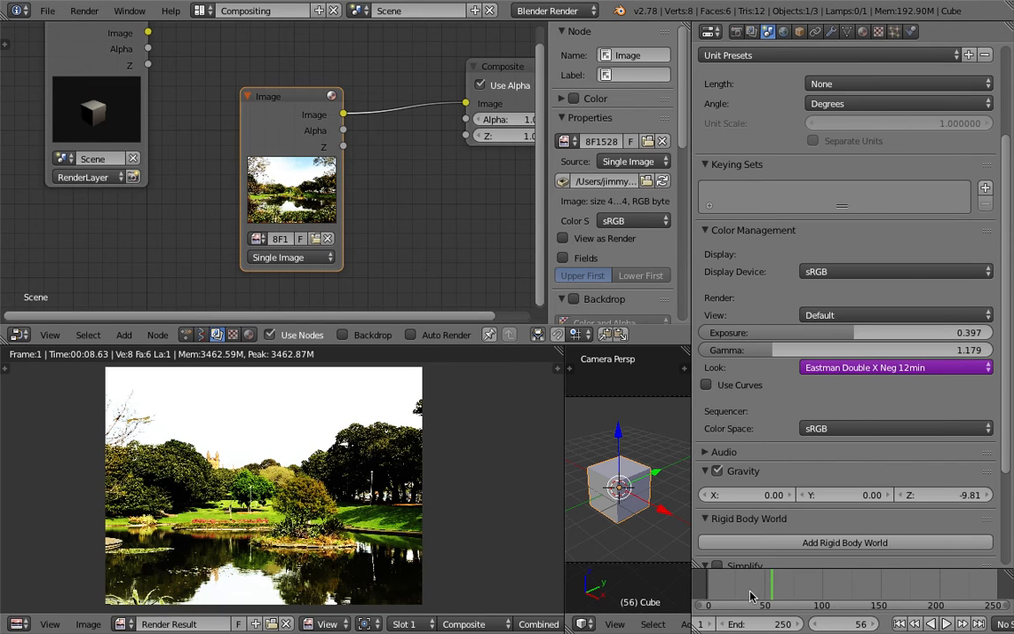
- Scrub the timeline through frames 38, 57, 24 and 0 to check how the driven look changes the photo
{"action": "left_click_drag", "start_coordinate": [749, 596], "coordinate": [723, 587]}
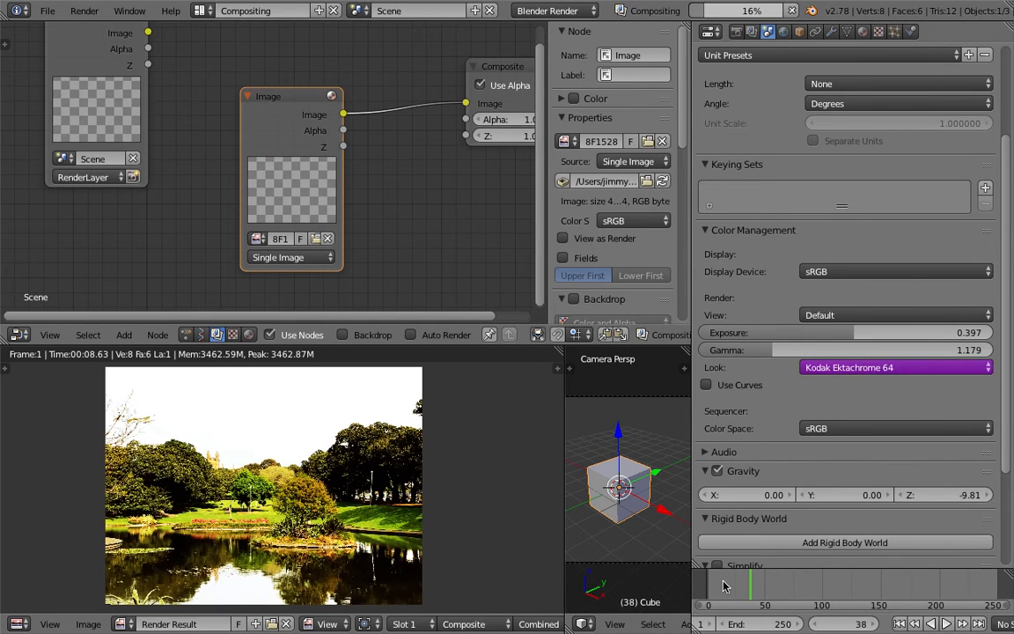
{"action": "left_click", "coordinate": [774, 591]}
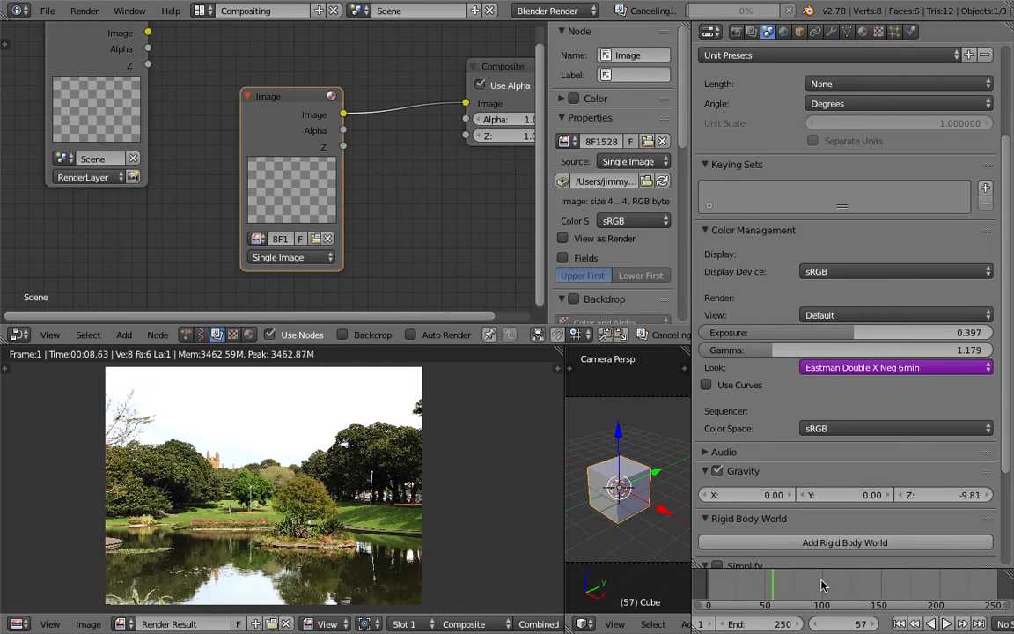
{"action": "left_click", "coordinate": [738, 590]}
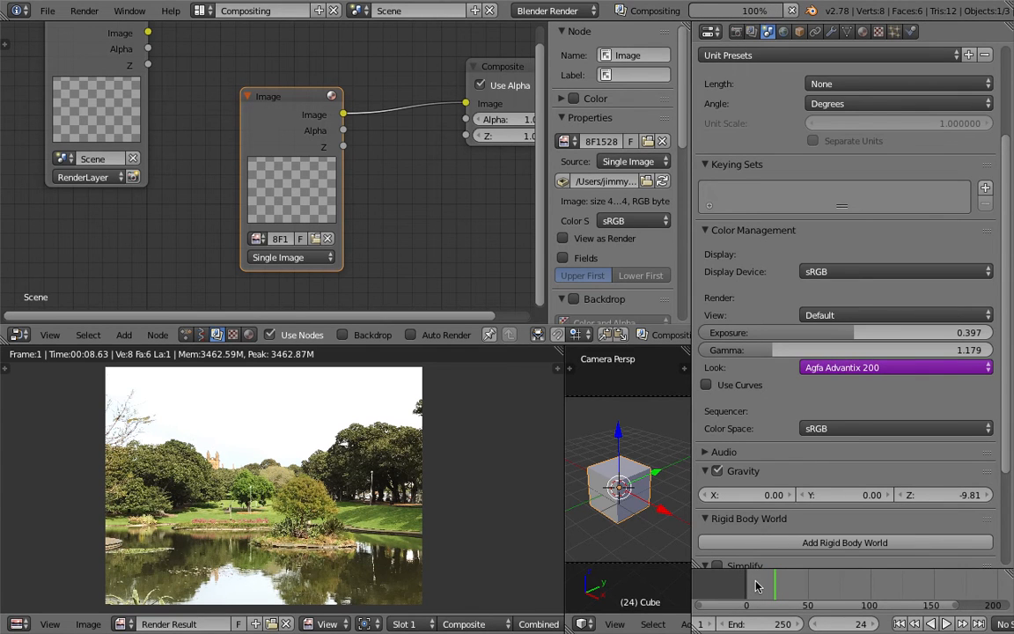
{"action": "left_click", "coordinate": [753, 585]}
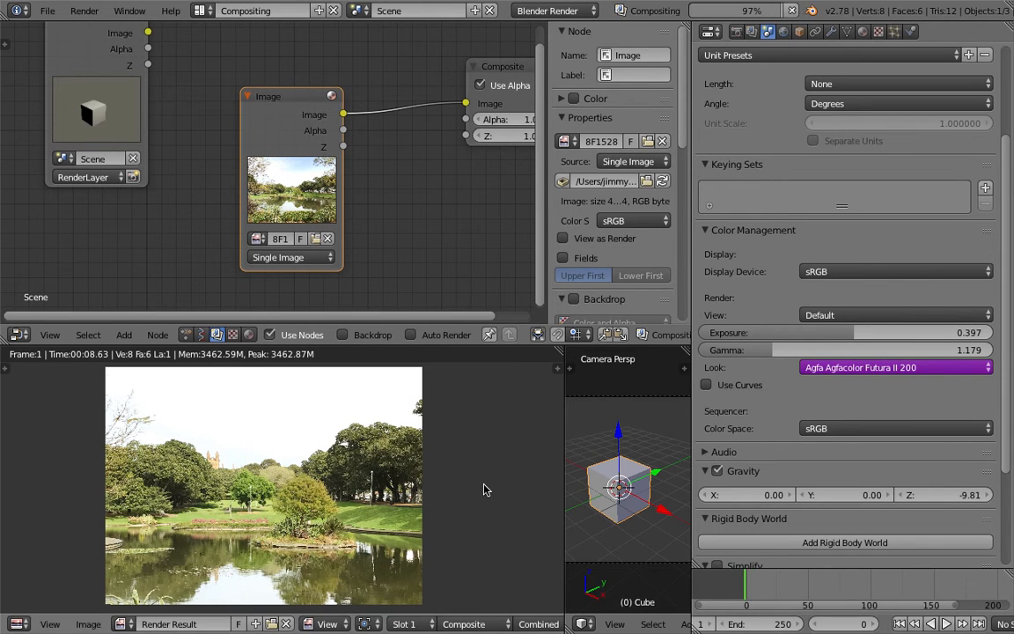
- Advance one frame at a time from frame 0 to frame 5 to compare the successive driven looks
{"action": "left_click", "coordinate": [574, 413]}
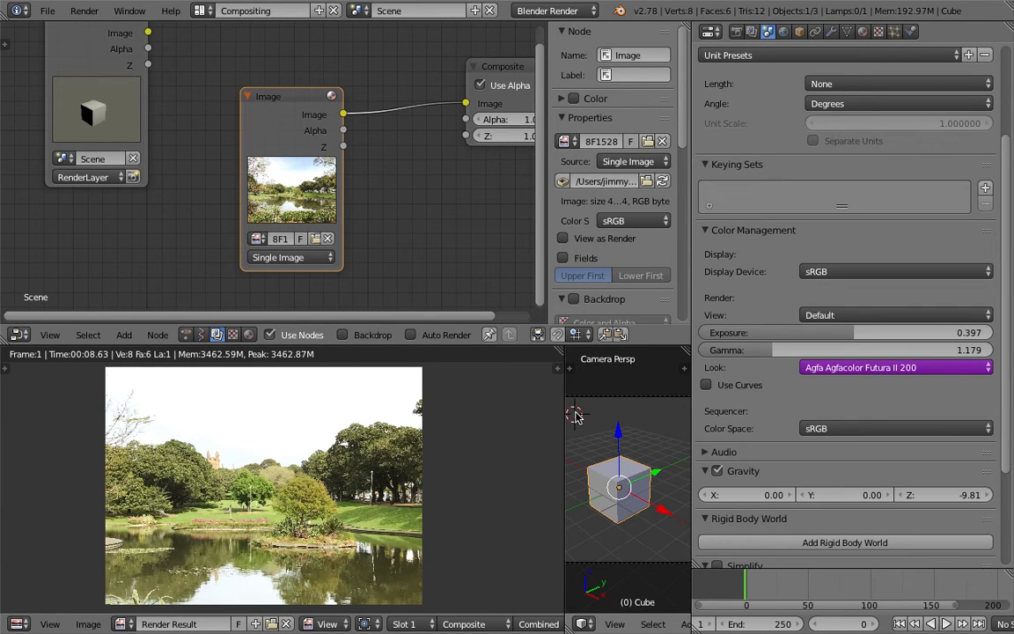
{"action": "key", "text": "Right"}
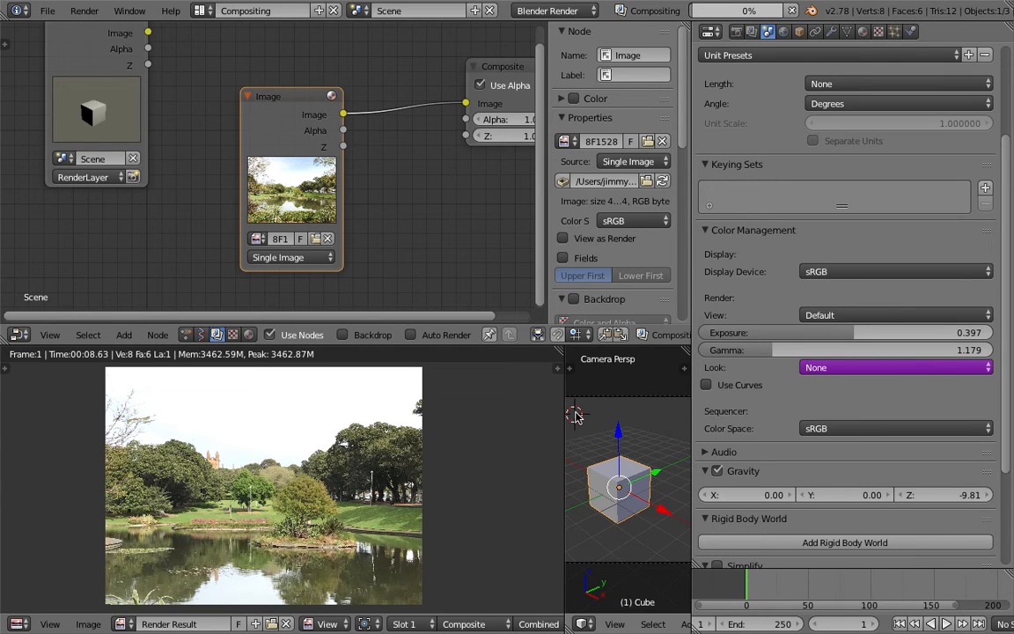
{"action": "key", "text": "Right"}
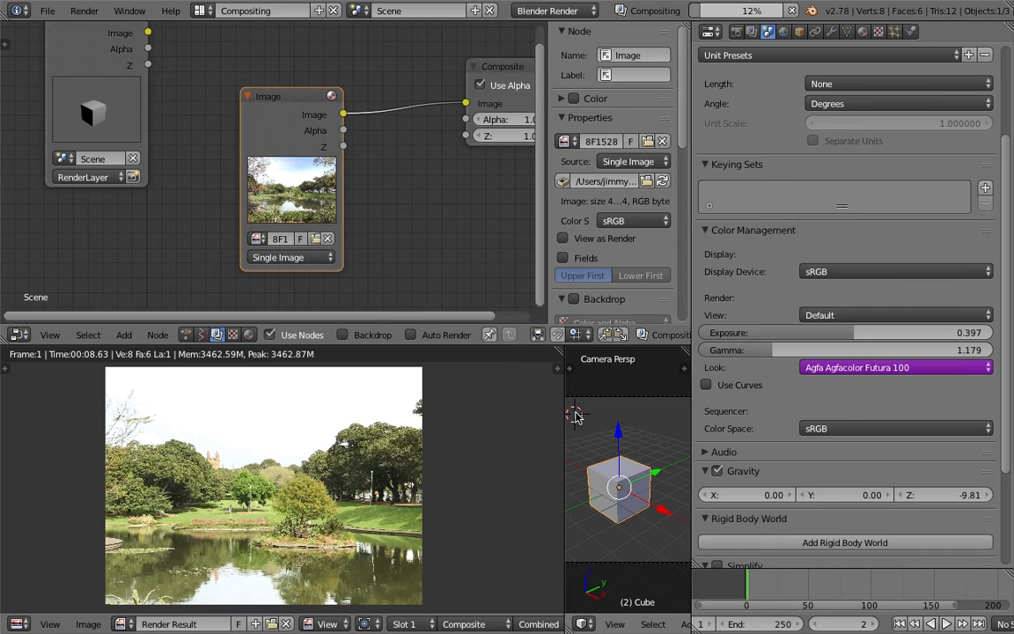
{"action": "key", "text": "Right"}
{"action": "key", "text": "Right"}
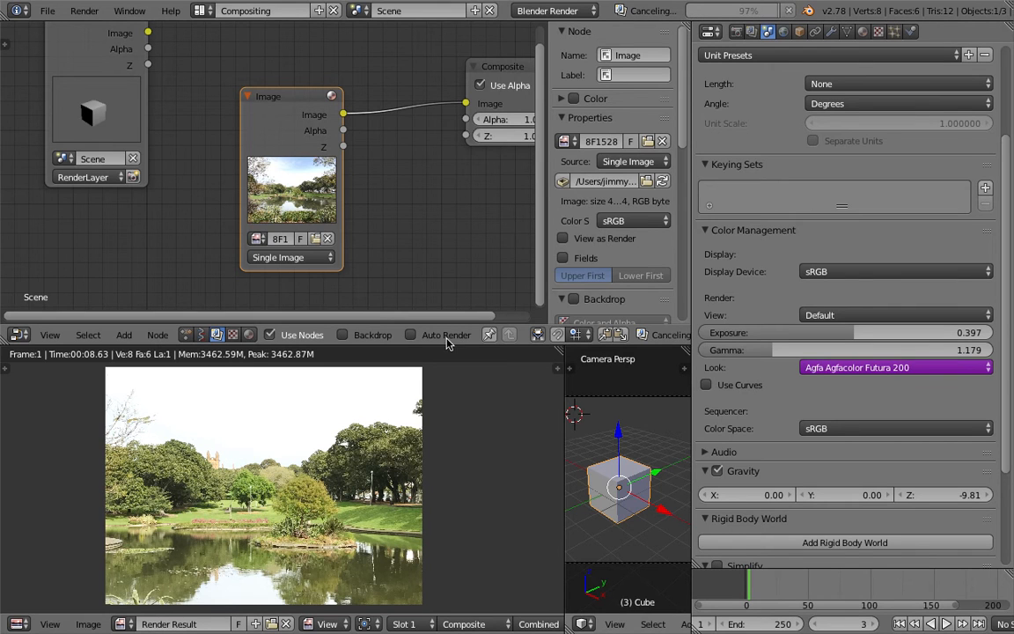
{"action": "key", "text": "Right"}
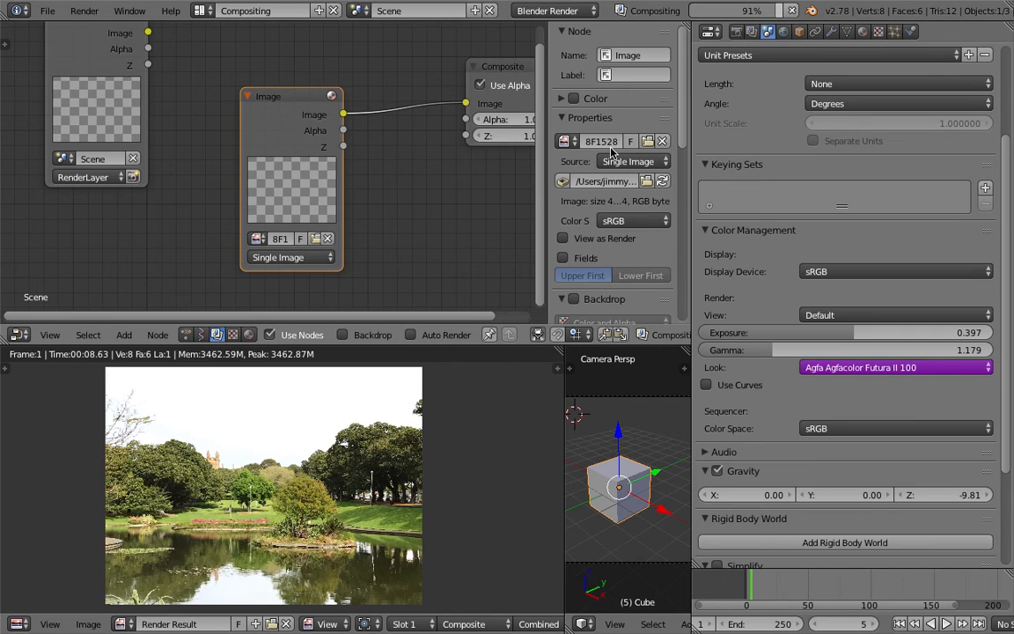
- Set the render resolution percentage to 25% in the render dimensions
{"action": "left_click", "coordinate": [738, 32]}
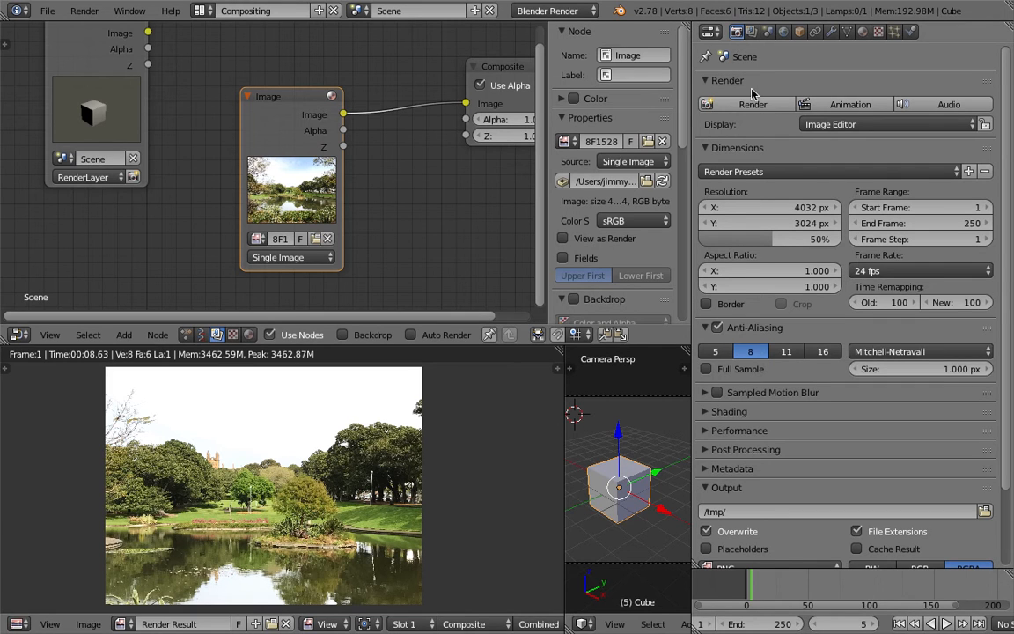
{"action": "middle_click_drag", "start_coordinate": [261, 439], "coordinate": [263, 439]}
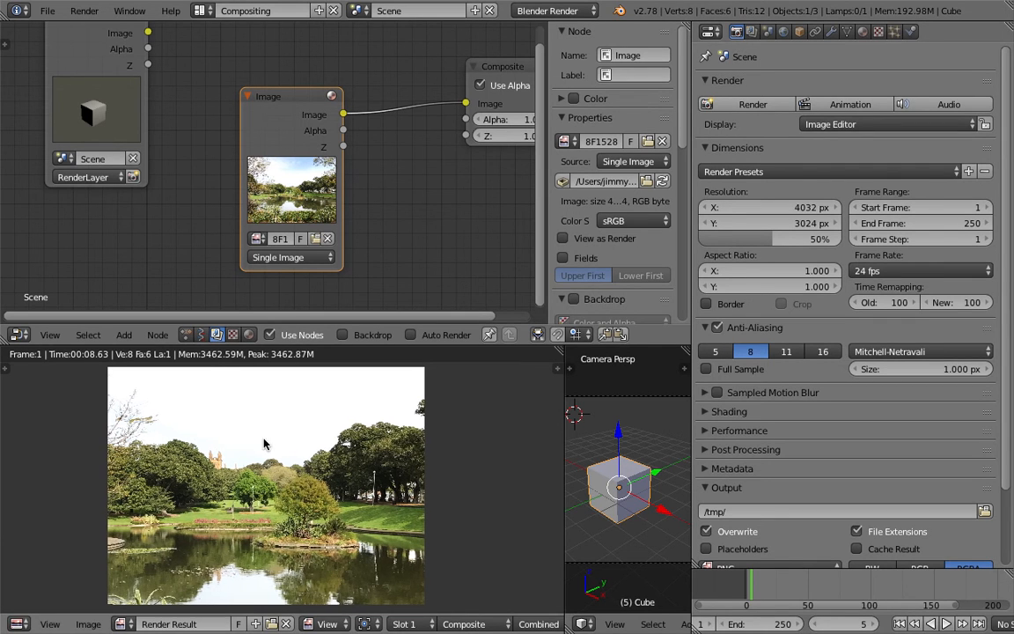
{"action": "left_click", "coordinate": [762, 238]}
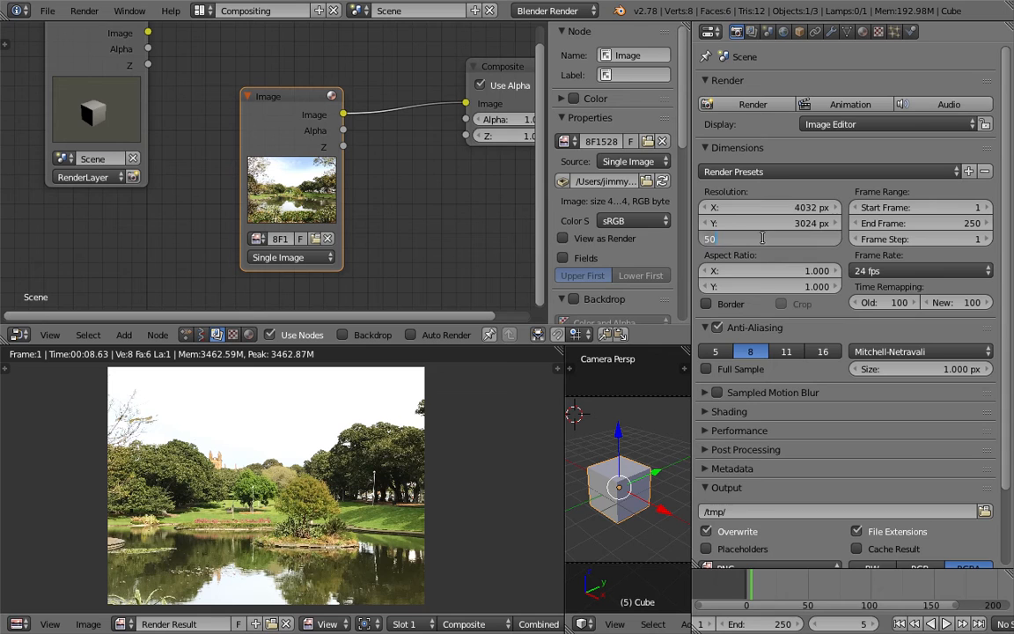
{"action": "type", "text": "25"}
{"action": "key", "text": "Return"}
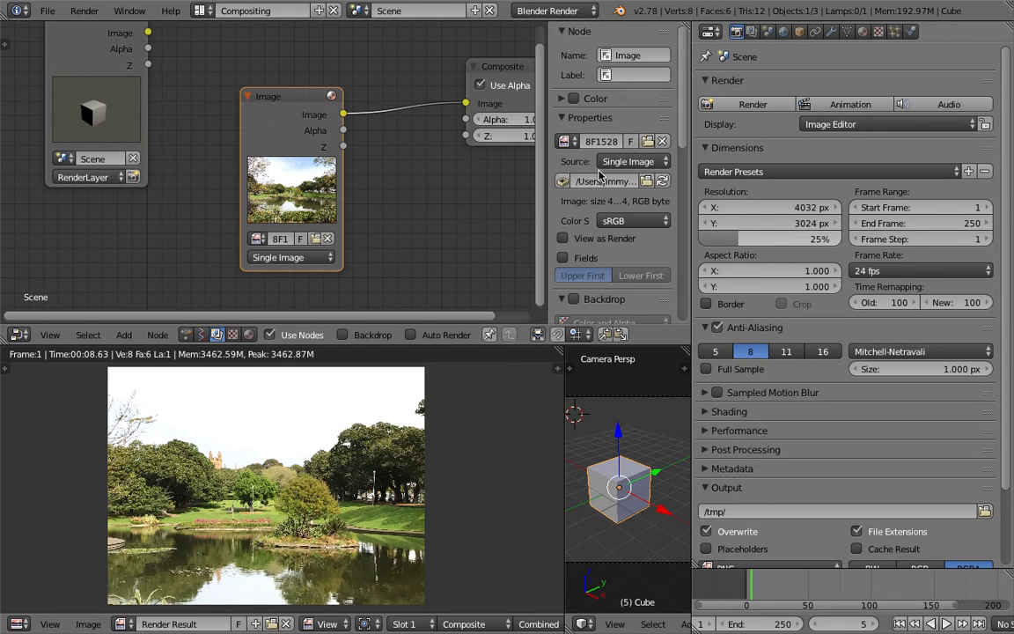
- Render the current frame as a still image and enlarge the smaller result in the image editor
{"action": "left_click", "coordinate": [85, 11]}
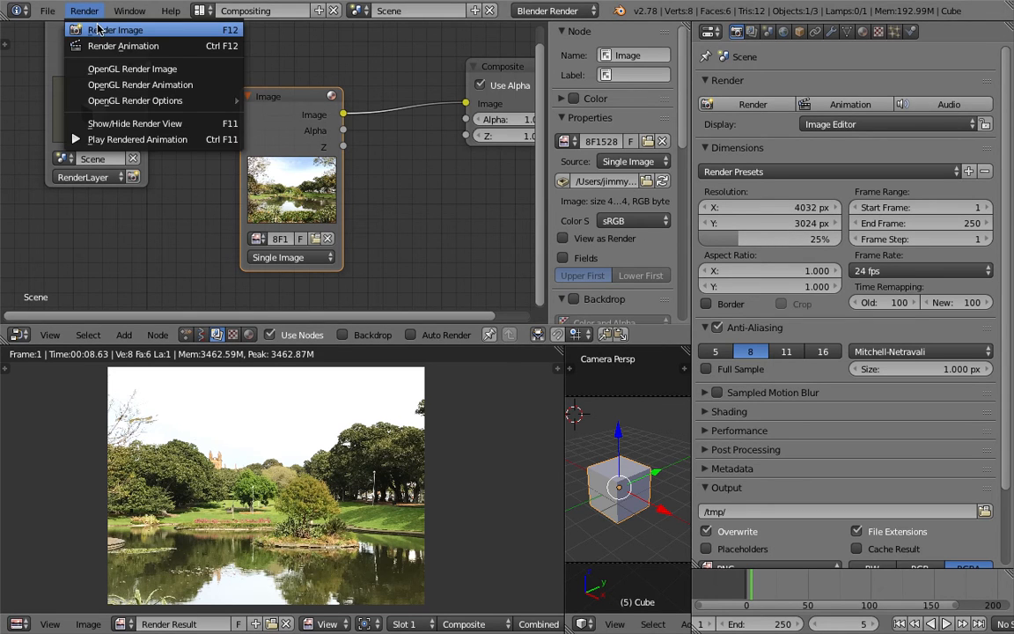
{"action": "left_click", "coordinate": [104, 31]}
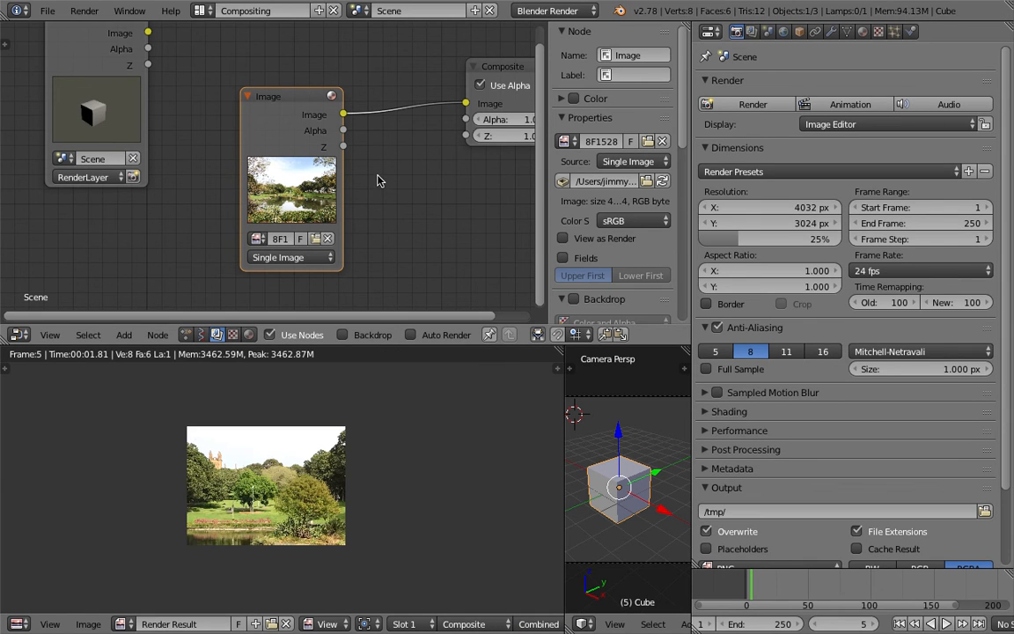
{"action": "scroll", "coordinate": [385, 412], "scroll_direction": "up", "scroll_amount": 2}
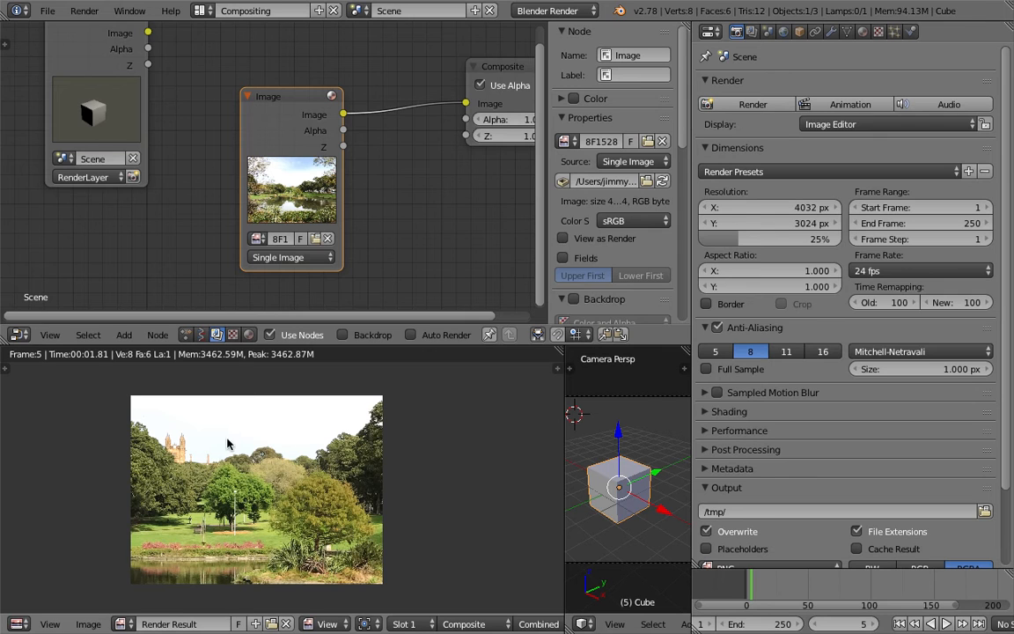
- Move the Image node away from the Composite node, add a Viewer node below Composite and link the Image output to it
{"action": "scroll", "coordinate": [370, 123], "scroll_direction": "down", "scroll_amount": 3}
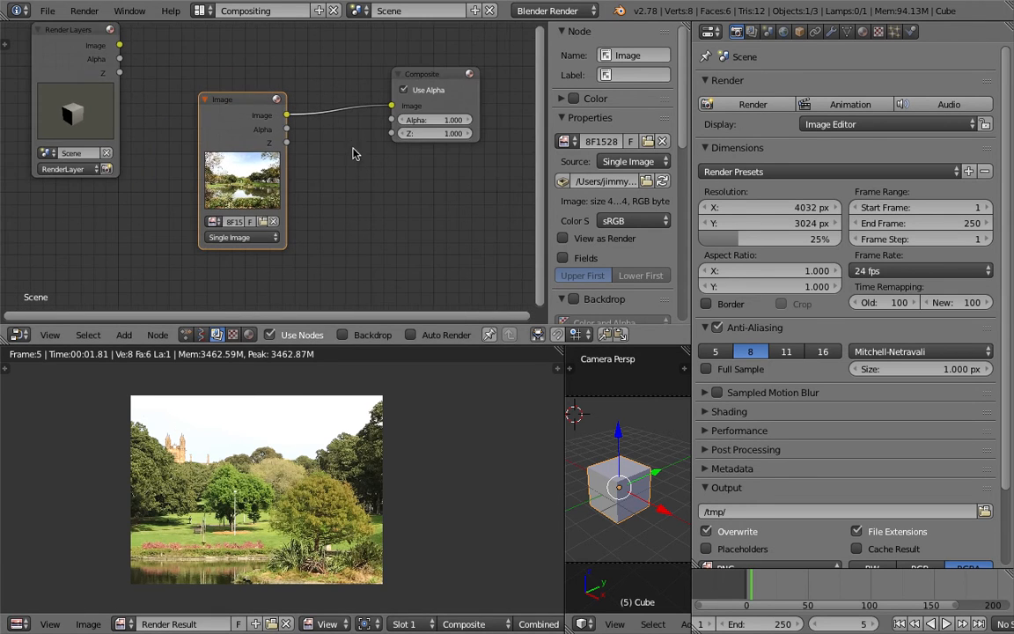
{"action": "left_click_drag", "start_coordinate": [250, 91], "coordinate": [223, 111]}
{"action": "key", "text": "shift+a"}
{"action": "mouse_move", "coordinate": [348, 163]}
{"action": "key", "text": "Escape"}
{"action": "key", "text": "shift+a"}
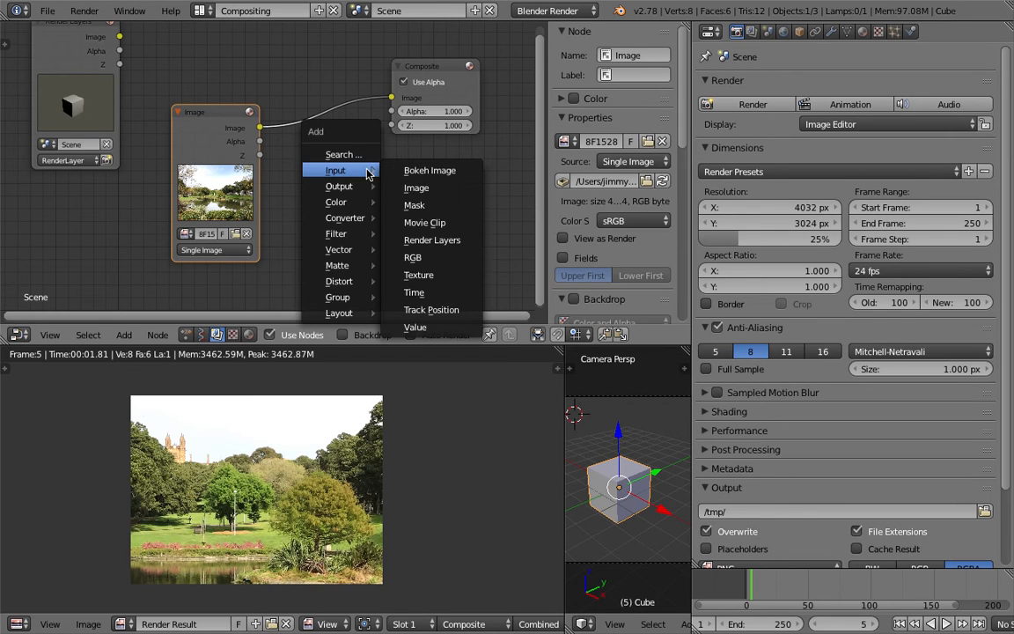
{"action": "left_click", "coordinate": [352, 154]}
{"action": "type", "text": "view"}
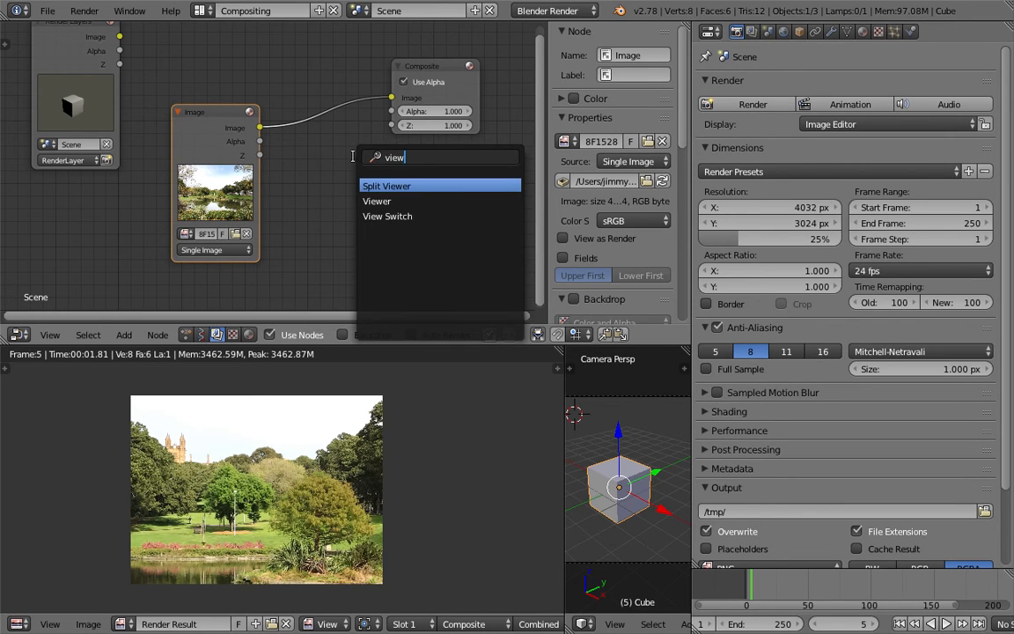
{"action": "left_click", "coordinate": [376, 200]}
{"action": "left_click", "coordinate": [315, 152]}
{"action": "left_click_drag", "start_coordinate": [260, 127], "coordinate": [385, 224]}
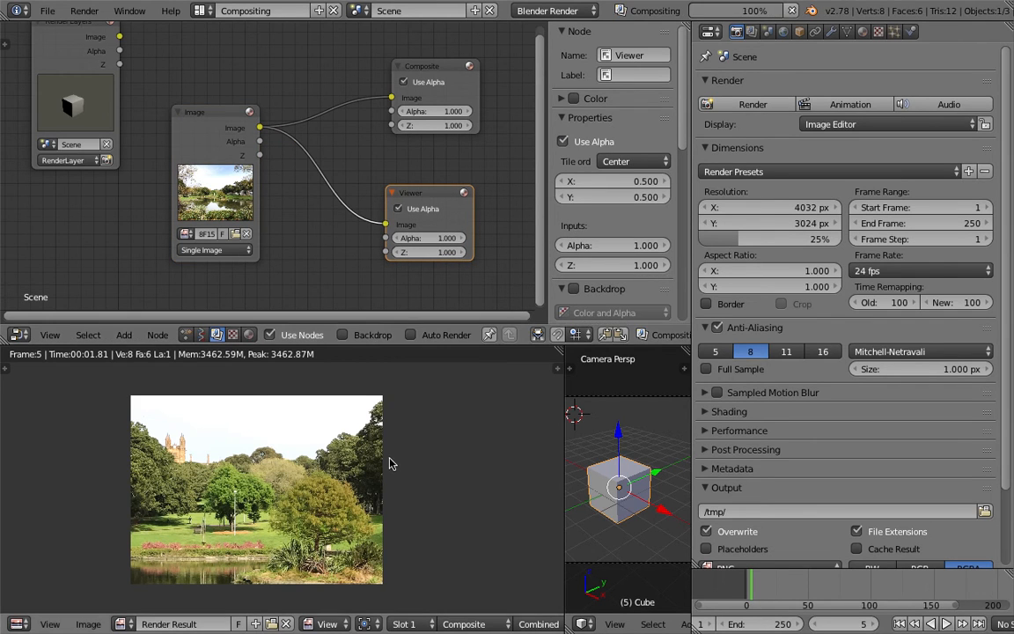
- Try displaying the Viewer output as the node editor's backdrop
{"action": "scroll", "coordinate": [325, 254], "scroll_direction": "down", "scroll_amount": 1}
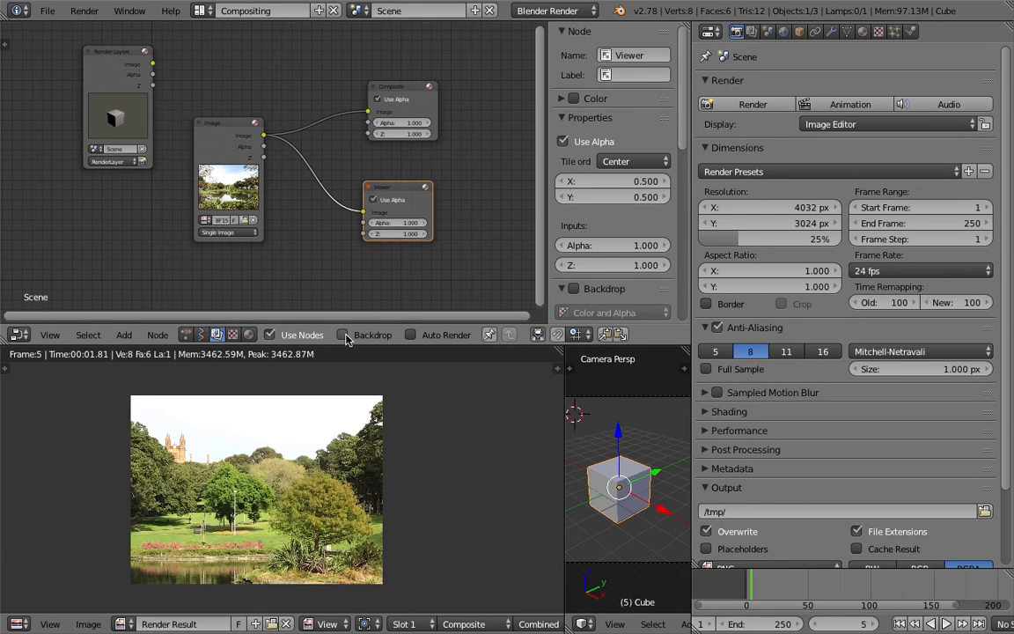
{"action": "left_click", "coordinate": [343, 335]}
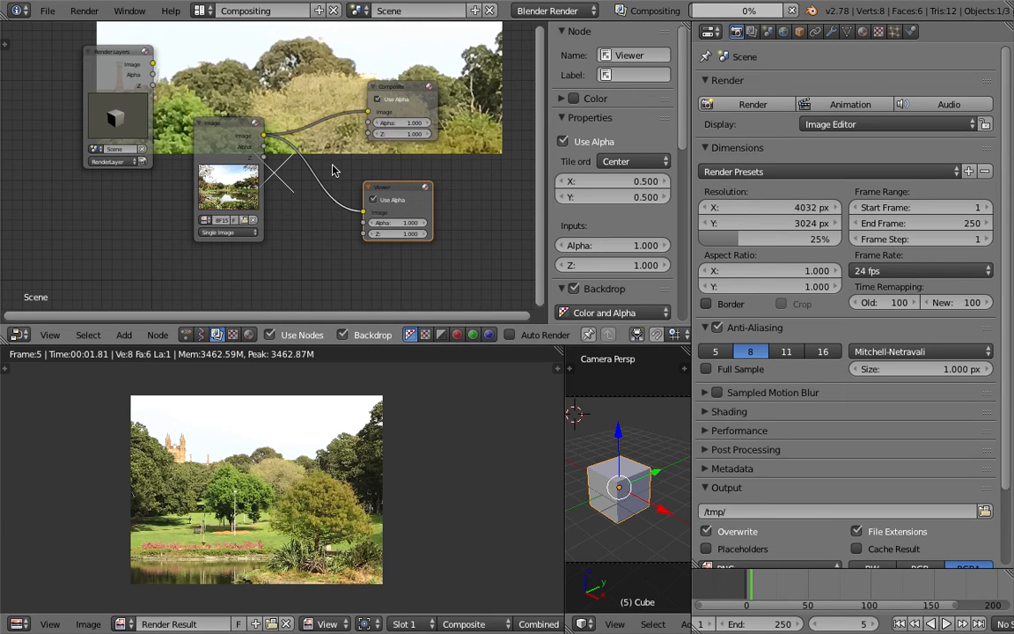
{"action": "left_click", "coordinate": [344, 336]}
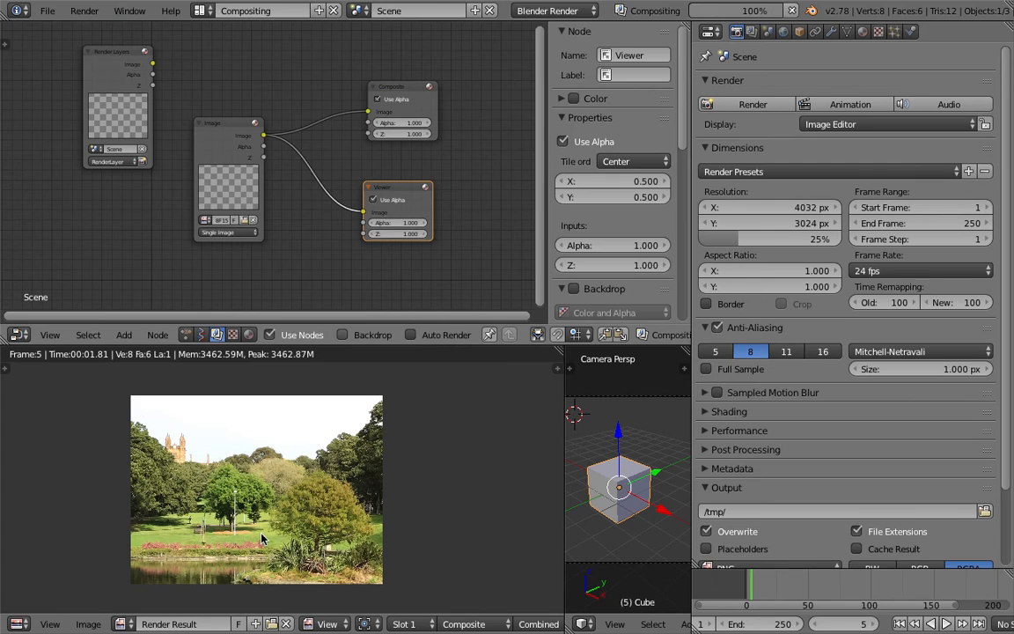
- Switch the image editor from Render Result to the Viewer Node image and fit it in view
{"action": "left_click", "coordinate": [122, 624]}
{"action": "left_click", "coordinate": [163, 494]}
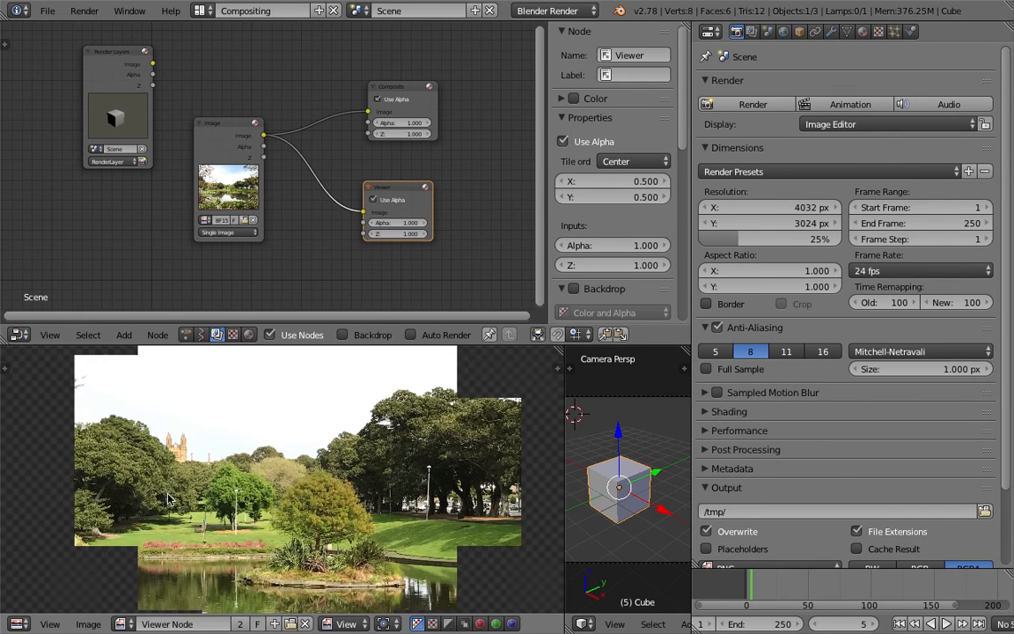
{"action": "scroll", "coordinate": [316, 466], "scroll_direction": "down", "scroll_amount": 3}
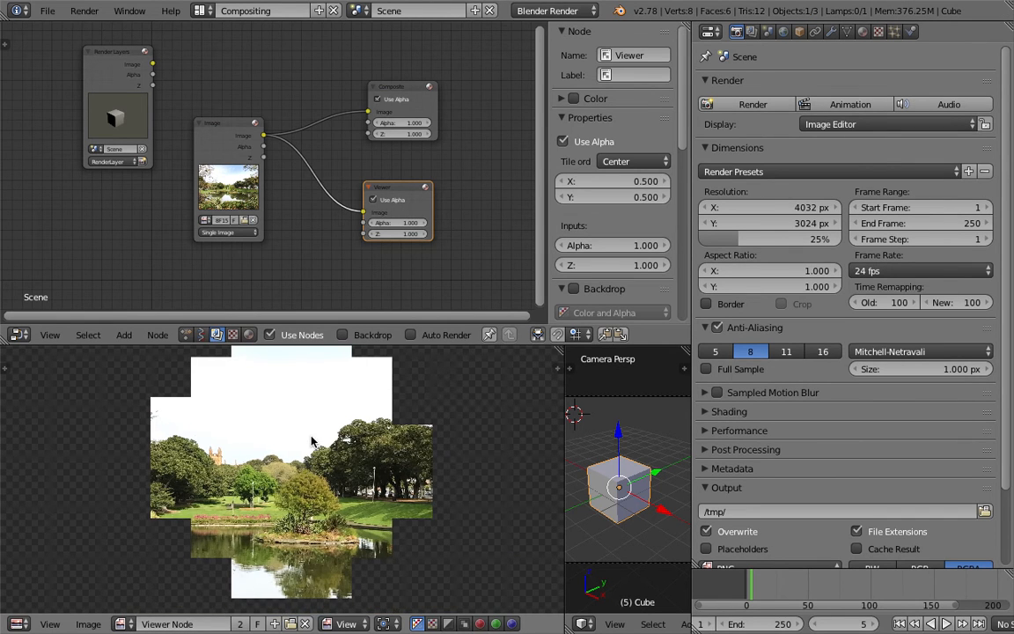
{"action": "scroll", "coordinate": [304, 430], "scroll_direction": "up", "scroll_amount": 1}
{"action": "scroll", "coordinate": [304, 429], "scroll_direction": "up", "scroll_amount": 1}
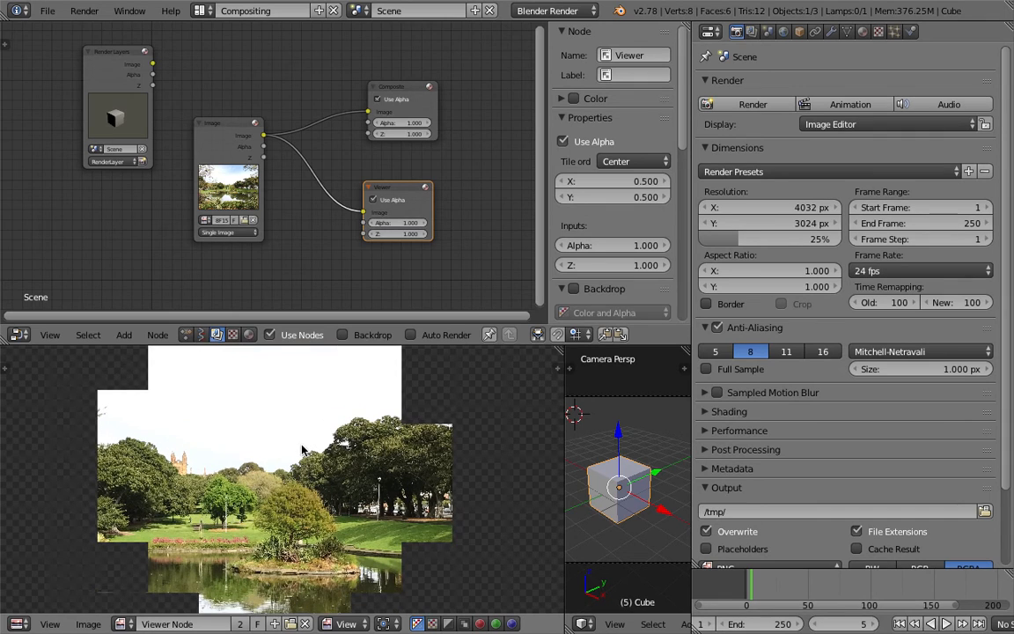
- Go to frame 20 and then frame 34 to compare their driven looks in the Viewer image
{"action": "left_click", "coordinate": [771, 586]}
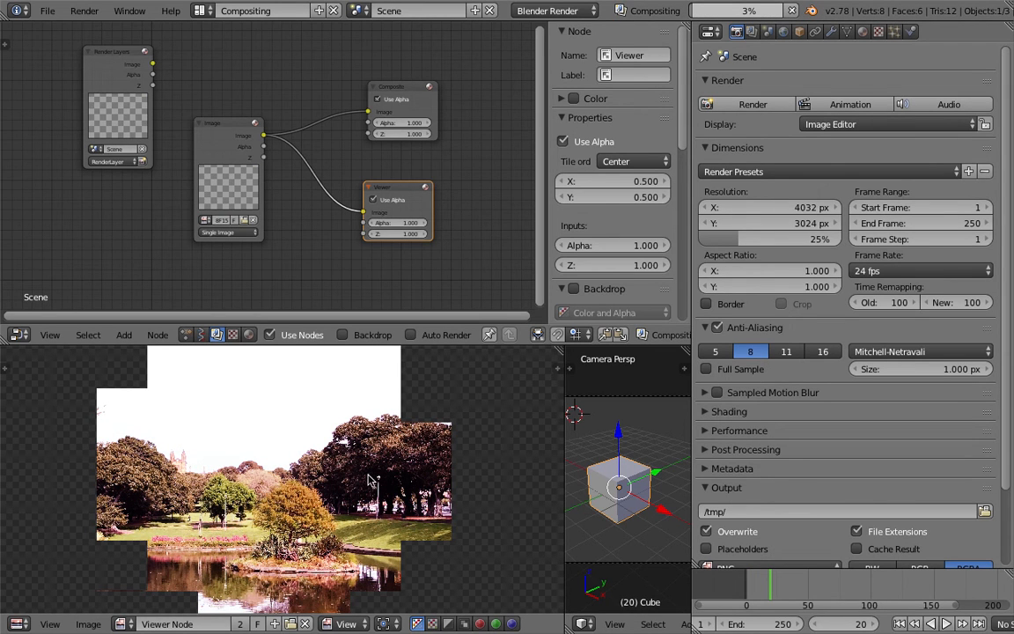
{"action": "left_click", "coordinate": [787, 587]}
{"action": "scroll", "coordinate": [308, 452], "scroll_direction": "down", "scroll_amount": 1}
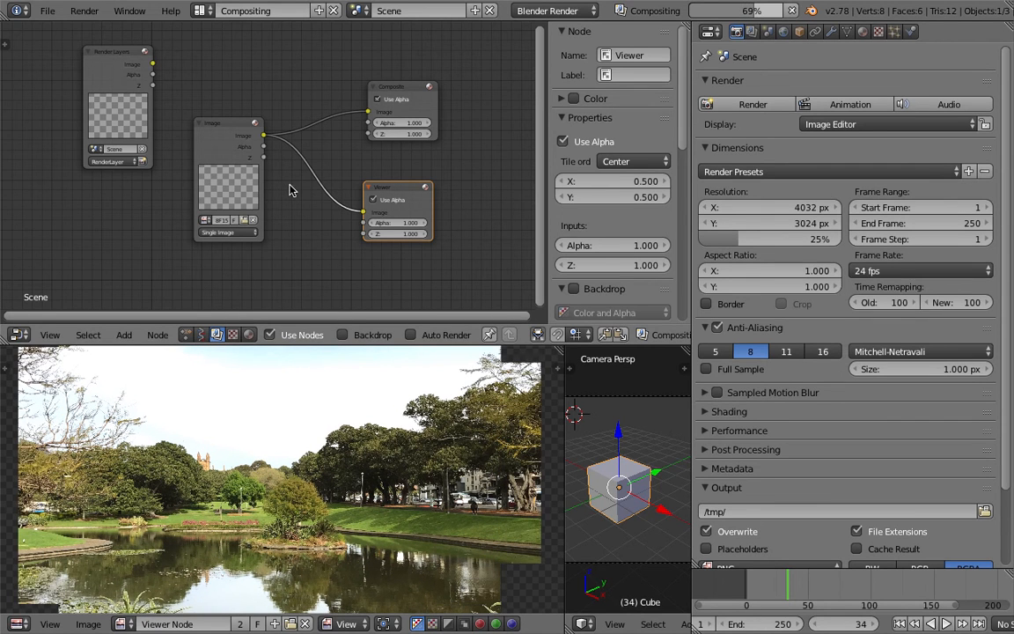
- Move the Image node away from the Composite and Viewer nodes and delete the Render Layers node
{"action": "left_click", "coordinate": [219, 129]}
{"action": "left_click_drag", "start_coordinate": [218, 125], "coordinate": [175, 123]}
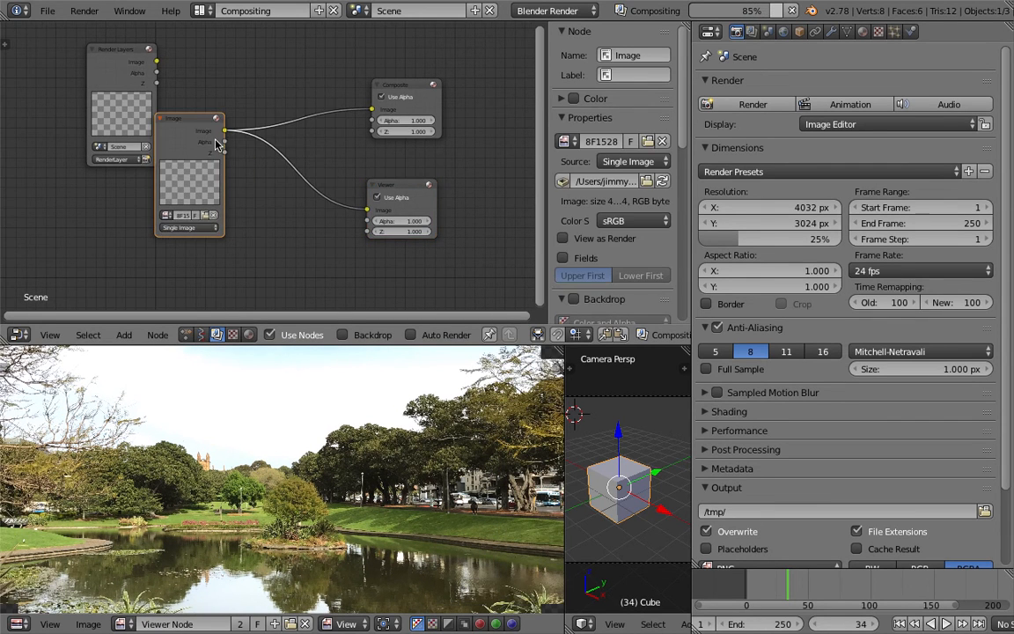
{"action": "middle_click_drag", "start_coordinate": [263, 171], "coordinate": [271, 162]}
{"action": "left_click", "coordinate": [120, 47]}
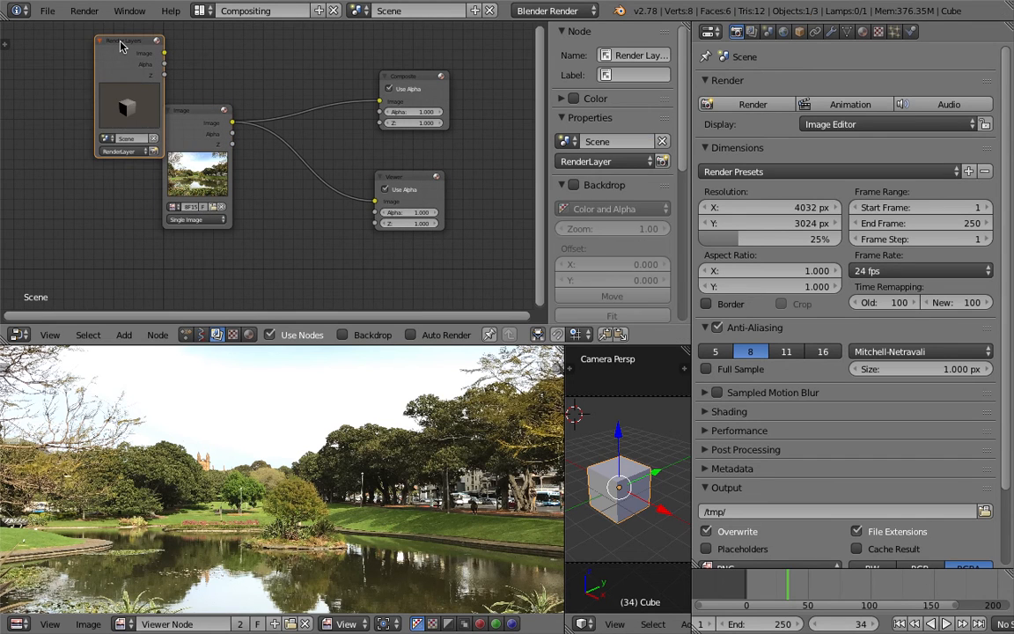
{"action": "key", "text": "x"}
{"action": "middle_click_drag", "start_coordinate": [272, 211], "coordinate": [269, 205]}
{"action": "key", "text": "shift+a"}
{"action": "left_click", "coordinate": [269, 205]}
{"action": "type", "text": "re"}
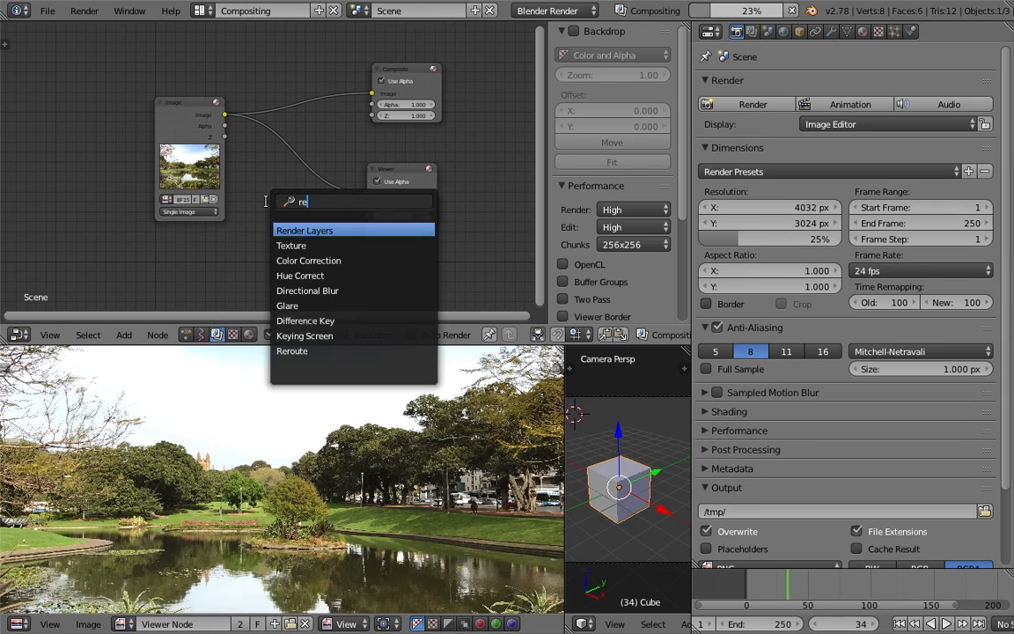
{"action": "type", "text": "size"}
{"action": "key", "text": "ctrl+a"}
{"action": "key", "text": "Escape"}
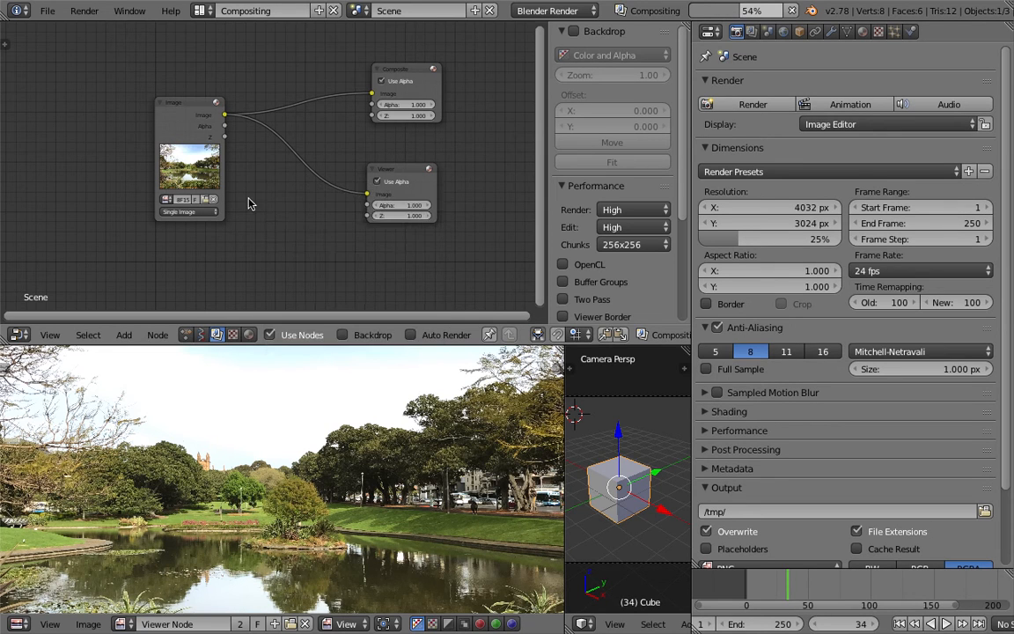
- Add a Scale node below the links, set its space to Render Size, widen it and move the Image node aside
{"action": "key", "text": "shift+a"}
{"action": "left_click", "coordinate": [254, 200]}
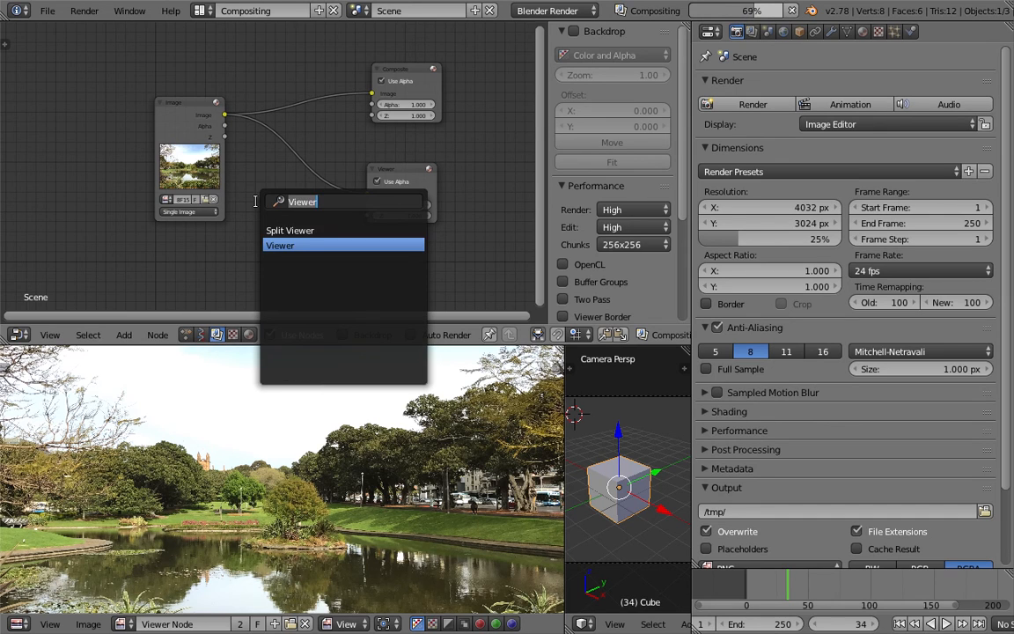
{"action": "type", "text": "scale"}
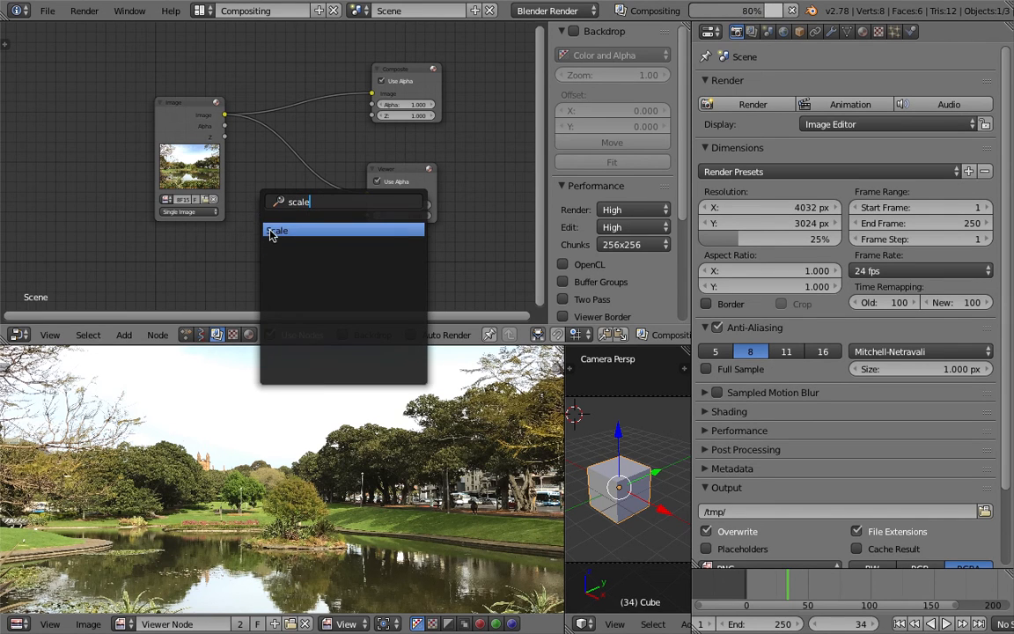
{"action": "left_click", "coordinate": [271, 231]}
{"action": "left_click", "coordinate": [256, 215]}
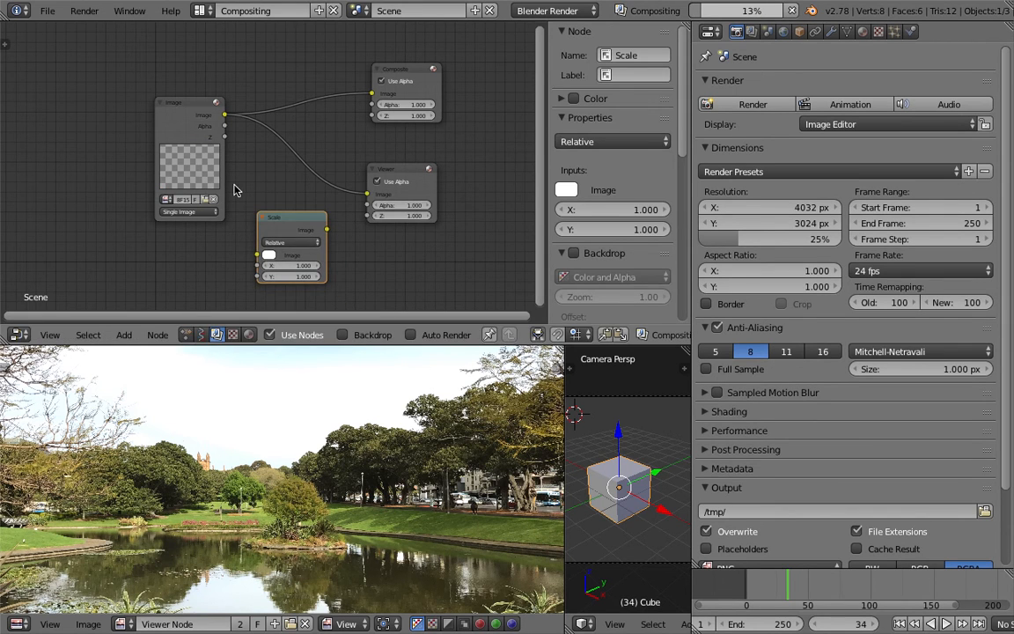
{"action": "scroll", "coordinate": [237, 187], "scroll_direction": "up", "scroll_amount": 1}
{"action": "left_click", "coordinate": [278, 247]}
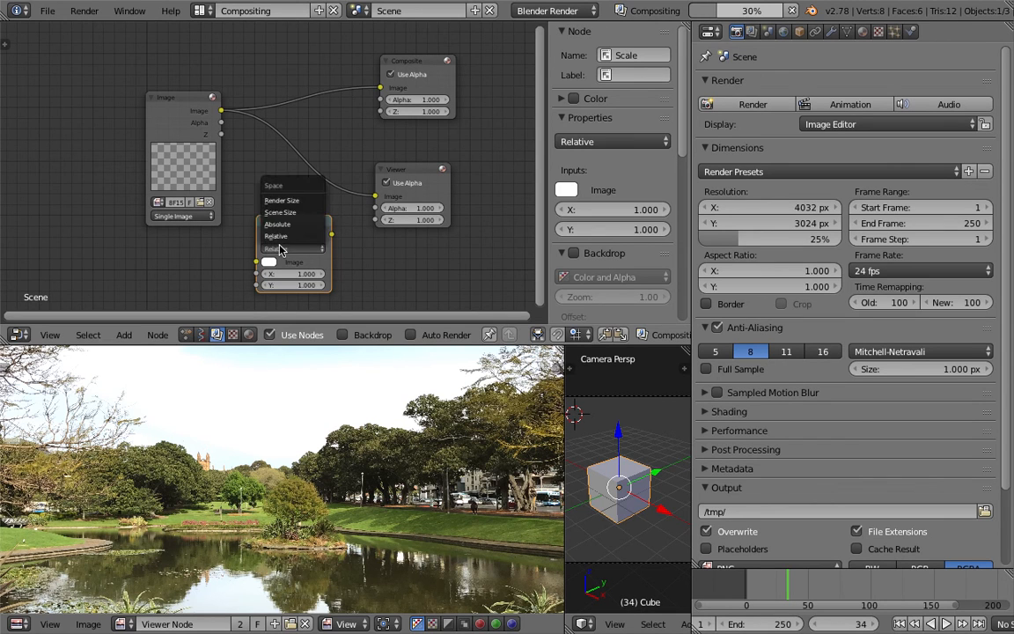
{"action": "left_click", "coordinate": [297, 201]}
{"action": "middle_click_drag", "start_coordinate": [238, 232], "coordinate": [240, 227]}
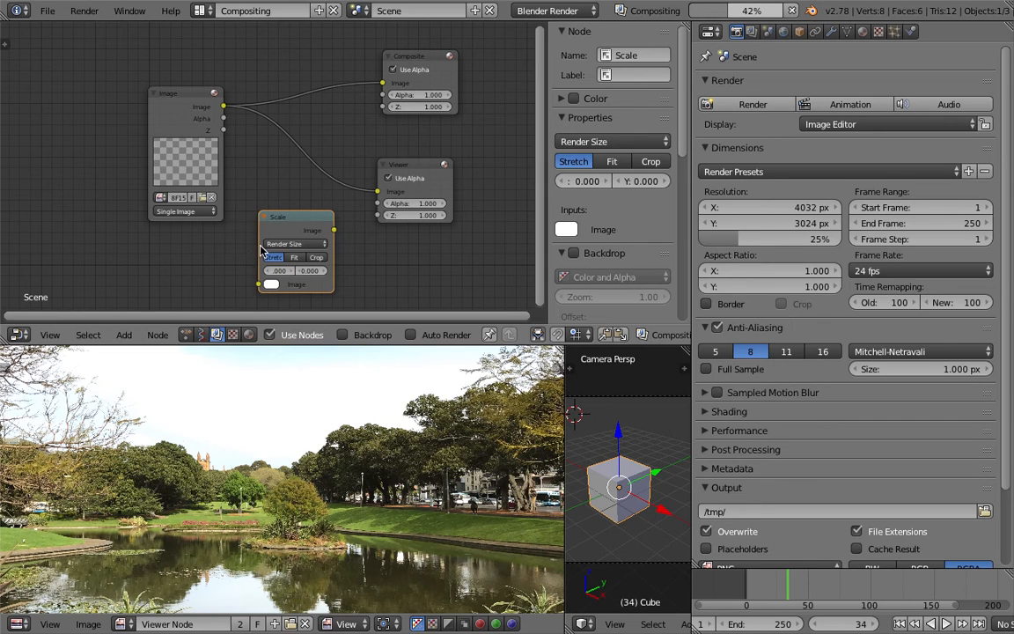
{"action": "left_click_drag", "start_coordinate": [259, 243], "coordinate": [235, 243]}
{"action": "left_click_drag", "start_coordinate": [169, 100], "coordinate": [133, 98]}
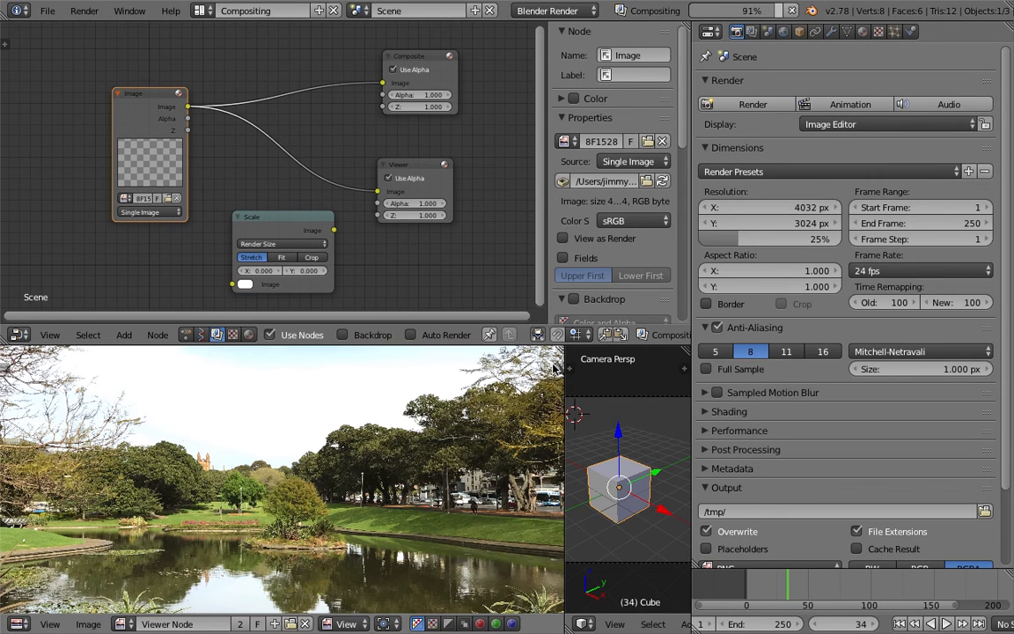
- Merge the 3D view area into the image editor and fit the whole photo in the wider view
{"action": "key", "text": "n"}
{"action": "scroll", "coordinate": [365, 444], "scroll_direction": "down", "scroll_amount": 2}
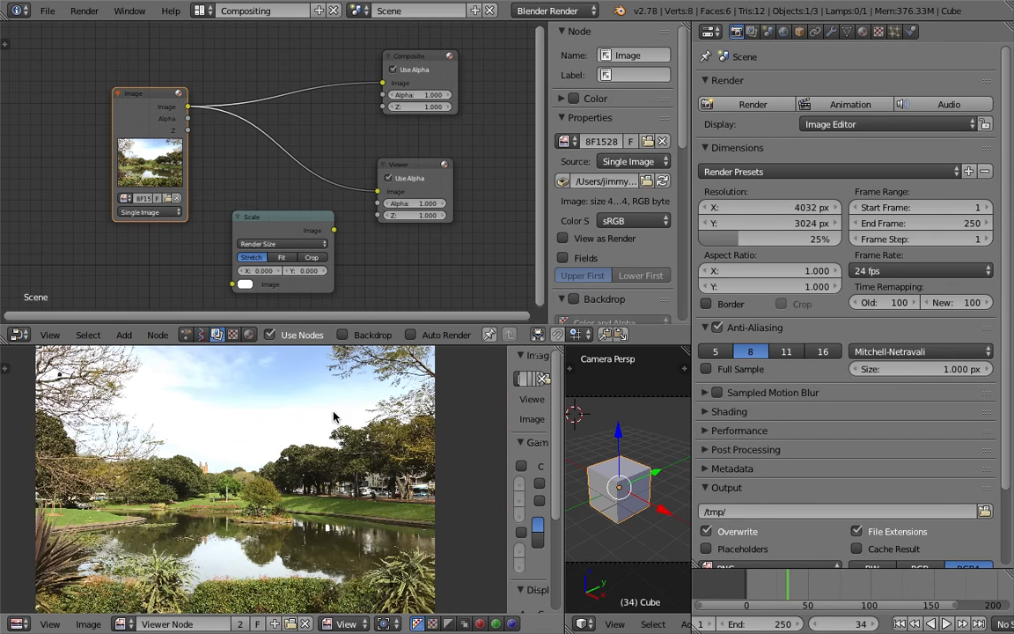
{"action": "left_click_drag", "start_coordinate": [508, 370], "coordinate": [616, 396]}
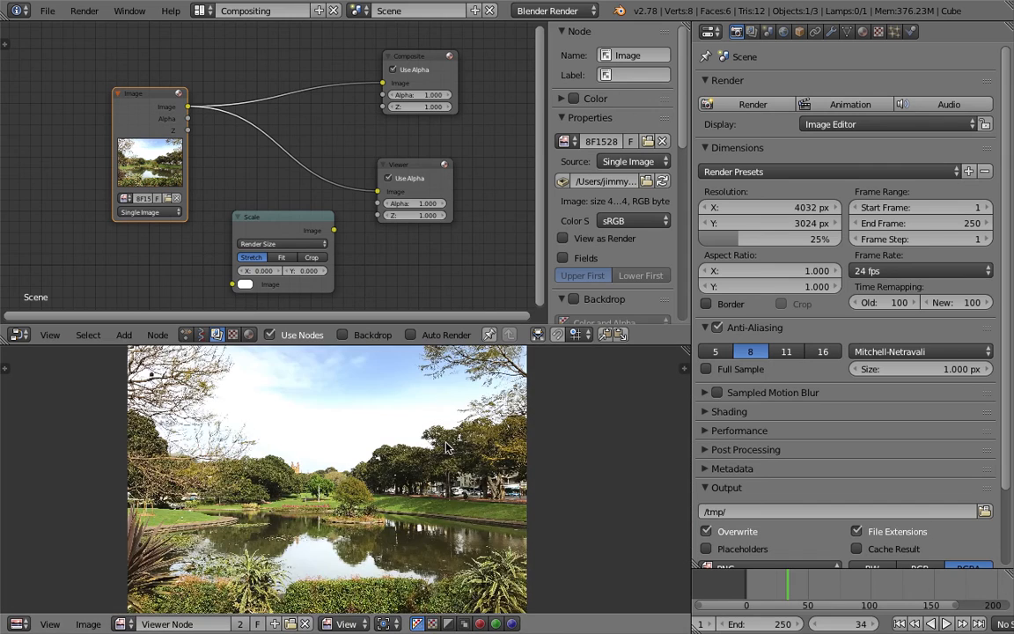
{"action": "scroll", "coordinate": [456, 462], "scroll_direction": "down", "scroll_amount": 2}
{"action": "middle_click_drag", "start_coordinate": [456, 460], "coordinate": [461, 458]}
- Delete the unlinked Scale node and move the Viewer and Composite nodes closer to the Image node
{"action": "left_click_drag", "start_coordinate": [146, 98], "coordinate": [123, 96]}
{"action": "left_click_drag", "start_coordinate": [275, 217], "coordinate": [256, 212]}
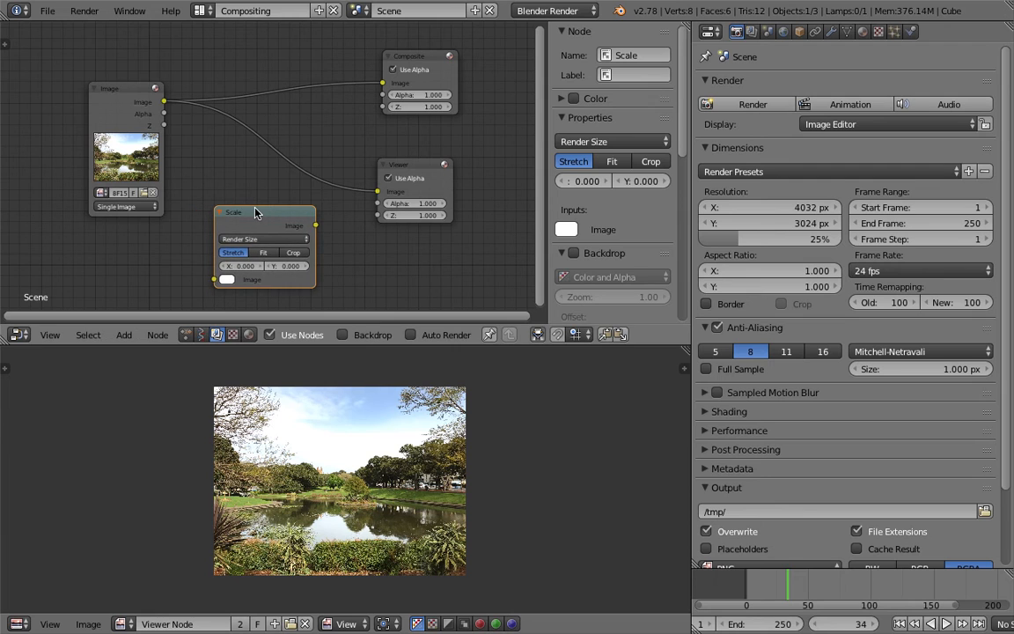
{"action": "key", "text": "x"}
{"action": "left_click_drag", "start_coordinate": [409, 166], "coordinate": [296, 167]}
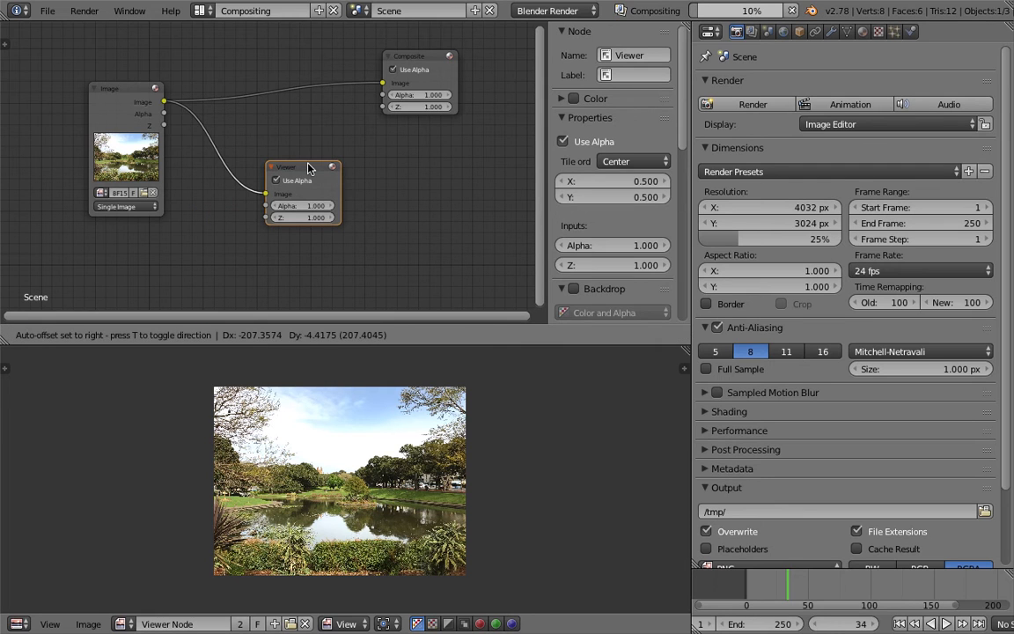
{"action": "left_click_drag", "start_coordinate": [393, 72], "coordinate": [274, 88]}
{"action": "middle_click_drag", "start_coordinate": [239, 122], "coordinate": [302, 126]}
{"action": "scroll", "coordinate": [244, 127], "scroll_direction": "up", "scroll_amount": 1}
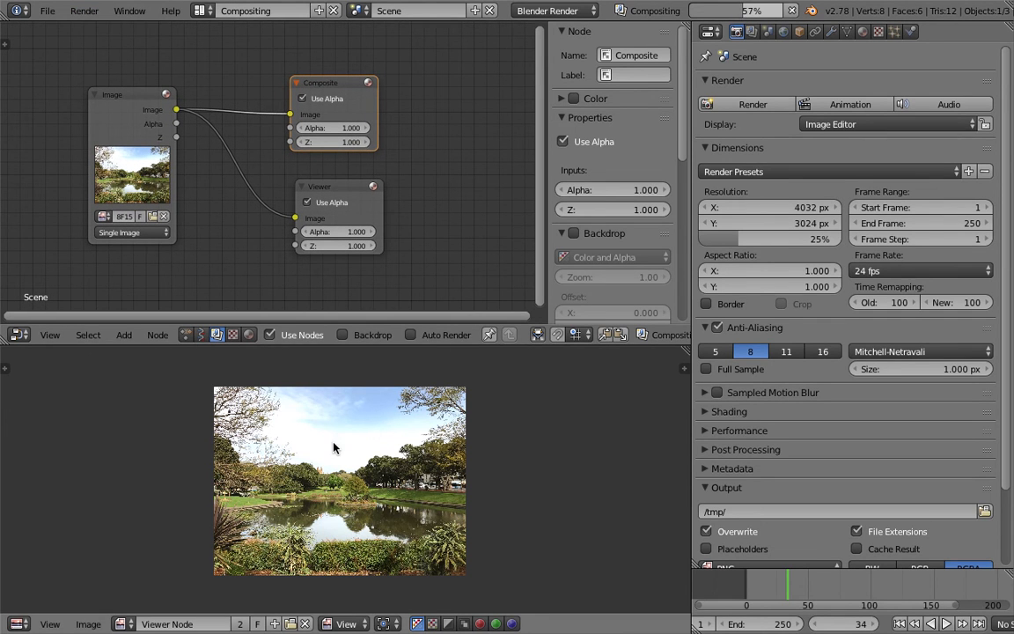
- Select the Viewer node and go to frame 48 to preview its driven look
{"action": "left_click", "coordinate": [339, 188]}
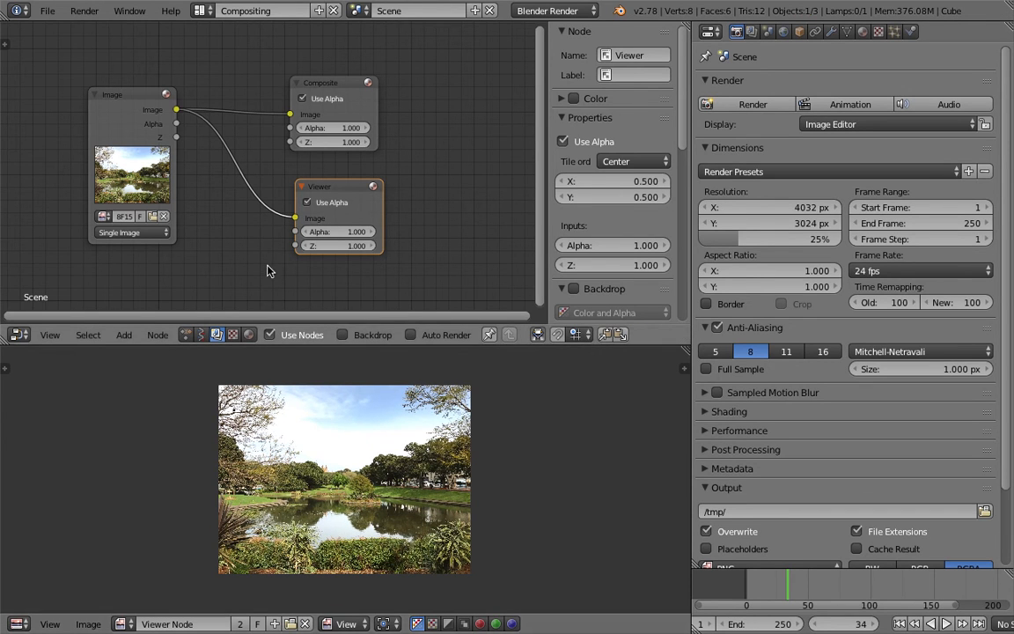
{"action": "left_click", "coordinate": [806, 587]}
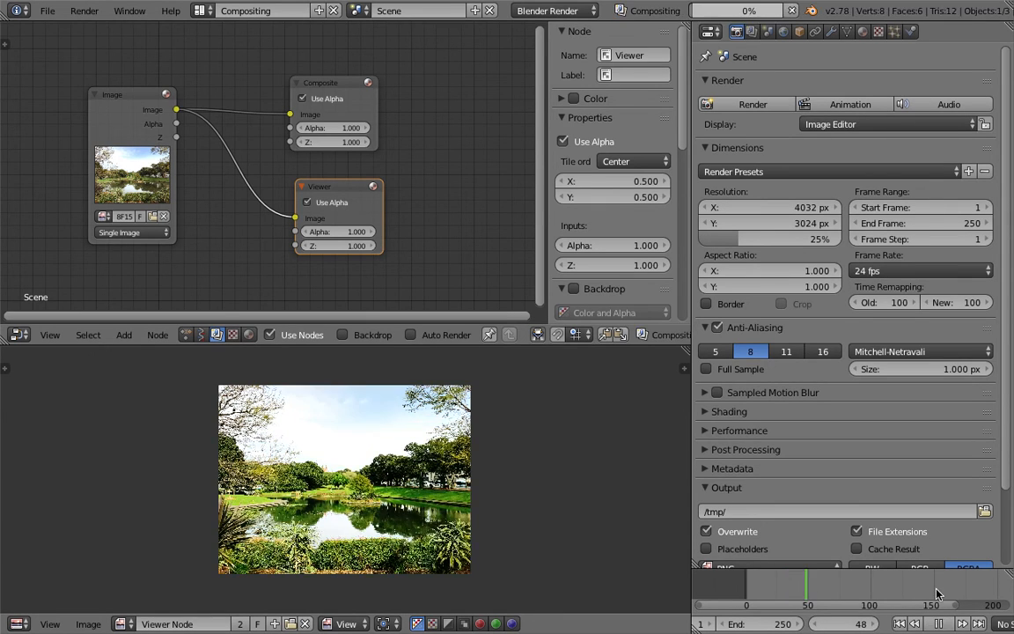
- Set the scene's color management view to Film, enable curves and lower the red curve's middle to about X 0.54, Y 0.43
{"action": "left_click", "coordinate": [783, 31]}
{"action": "left_click", "coordinate": [768, 33]}
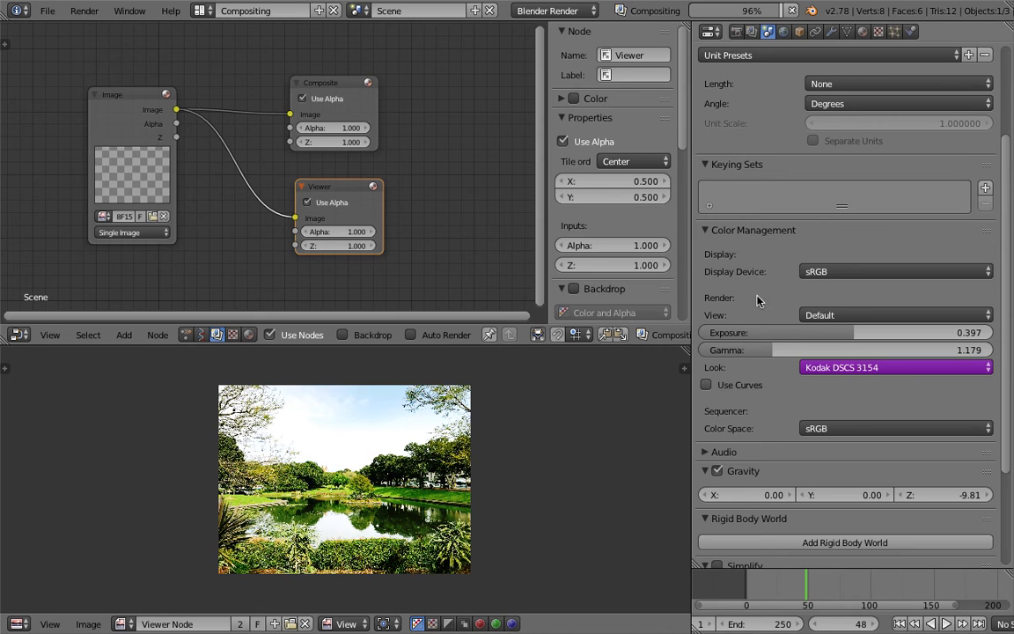
{"action": "left_click", "coordinate": [837, 310]}
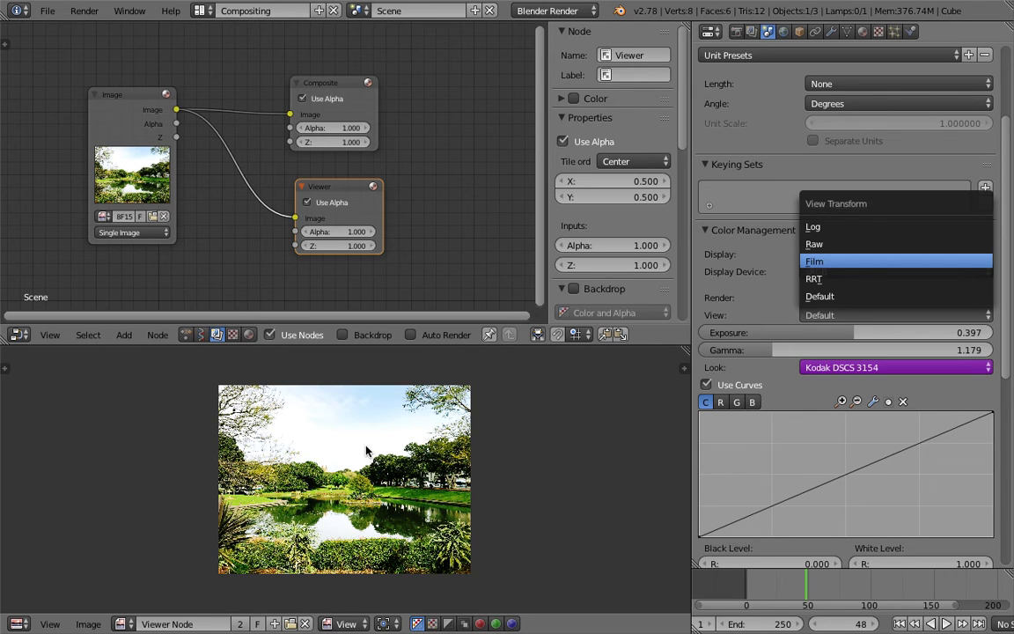
{"action": "key", "text": "Return"}
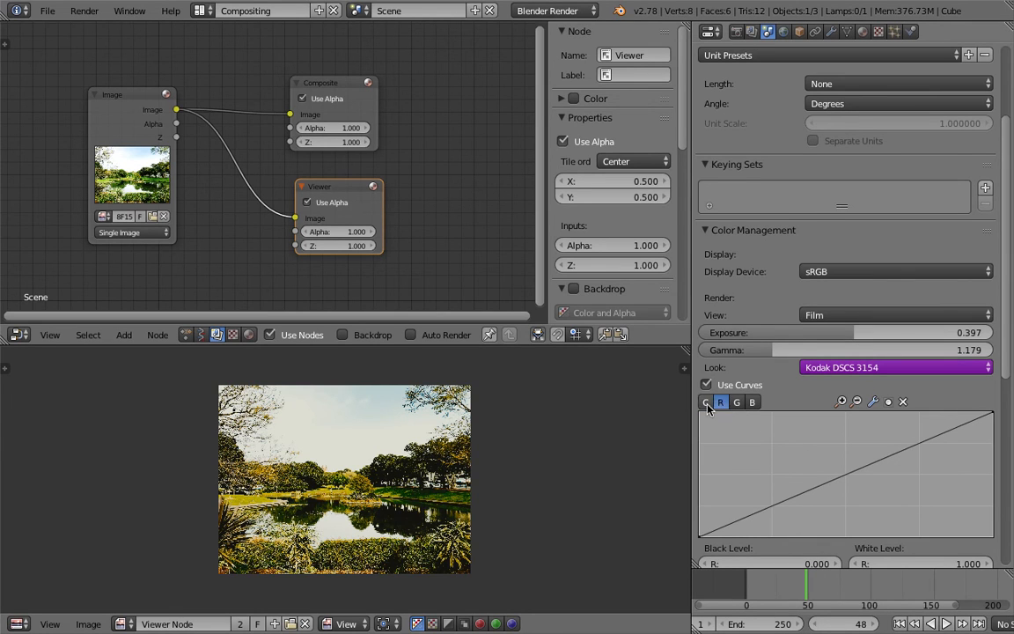
{"action": "left_click_drag", "start_coordinate": [859, 468], "coordinate": [859, 484]}
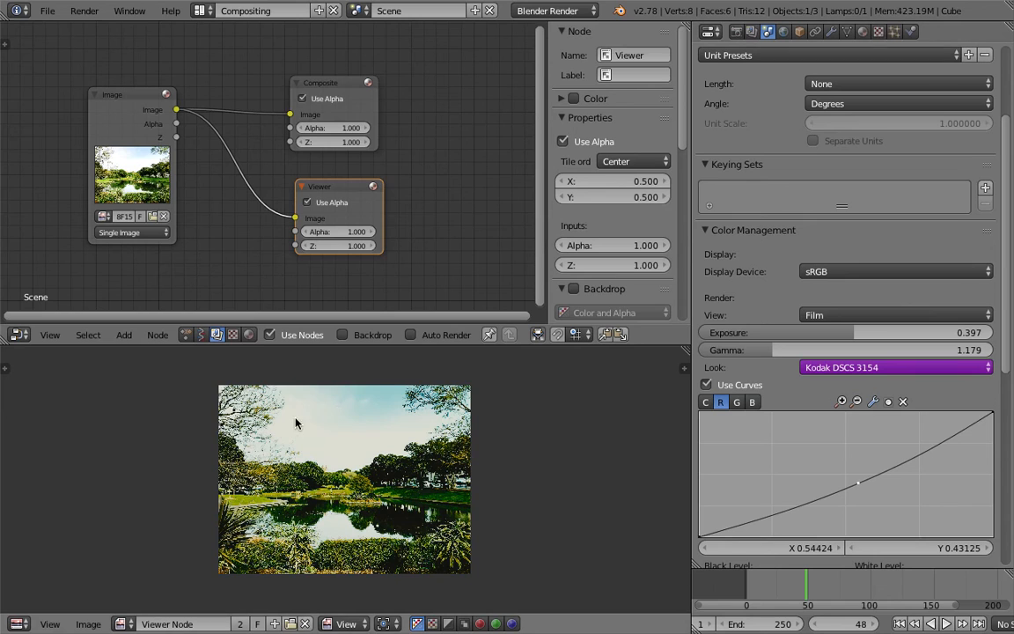
- Browse the sample files as thumbnails, load the movie IMG_1673.mov into the Image node and enlarge its Viewer preview
{"action": "left_click", "coordinate": [141, 217]}
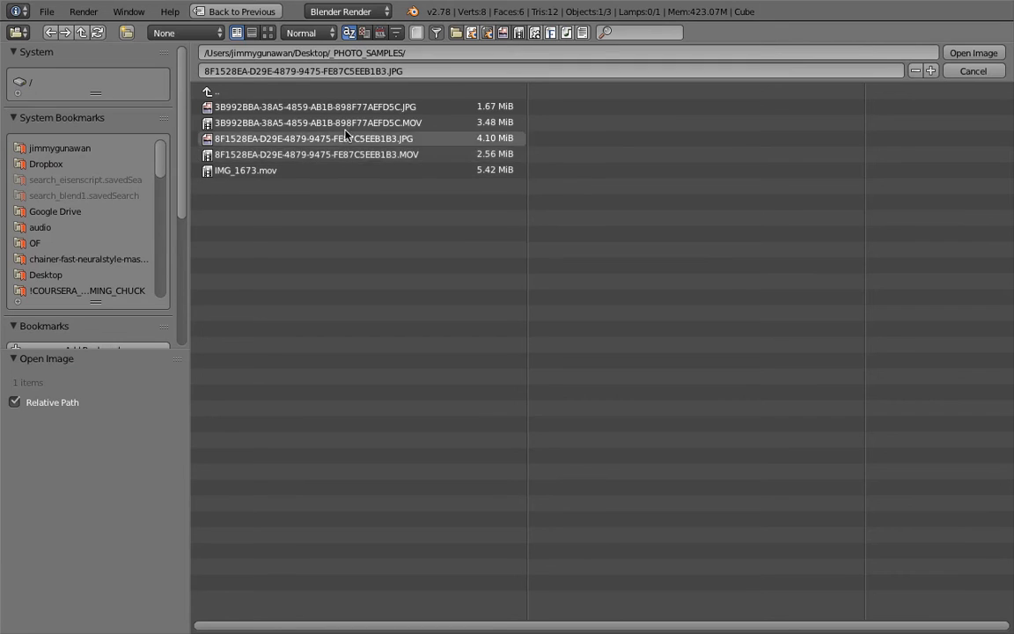
{"action": "left_click", "coordinate": [268, 32]}
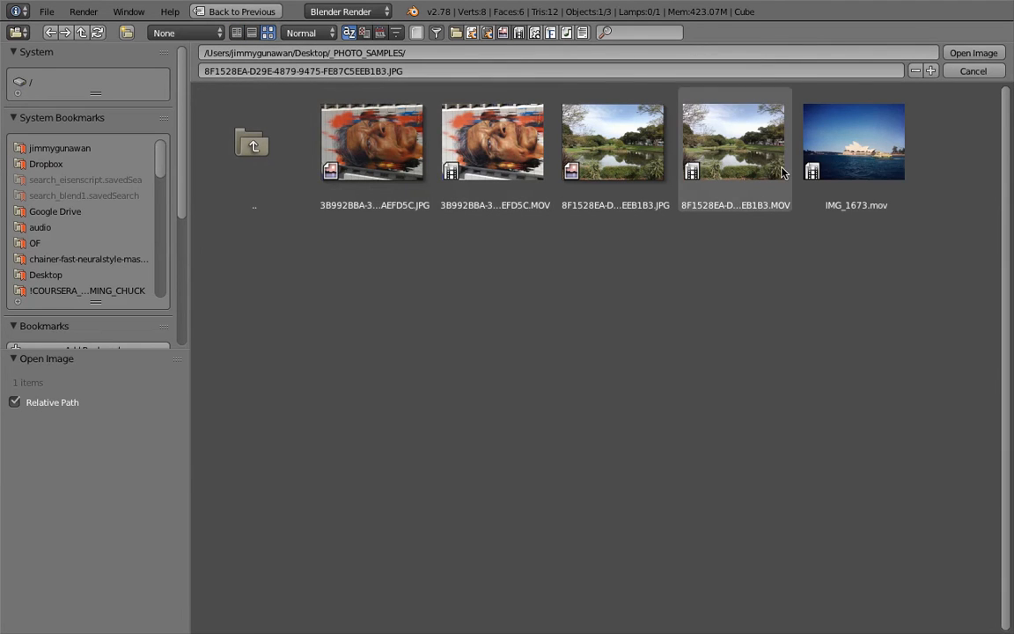
{"action": "left_click", "coordinate": [839, 156]}
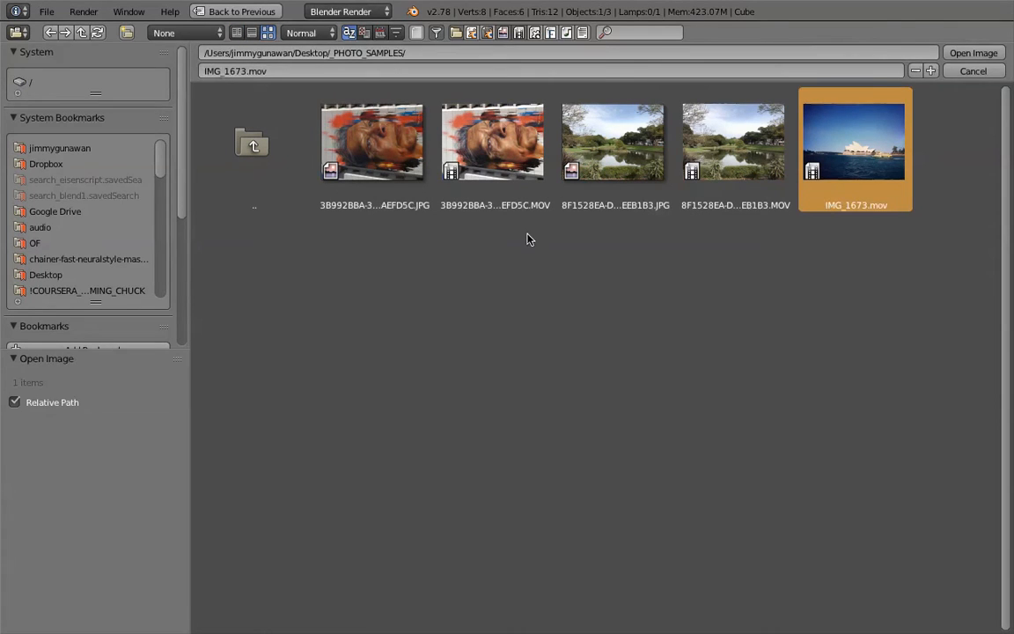
{"action": "key", "text": "Return"}
{"action": "scroll", "coordinate": [222, 255], "scroll_direction": "up", "scroll_amount": 1}
{"action": "scroll", "coordinate": [356, 452], "scroll_direction": "up", "scroll_amount": 8}
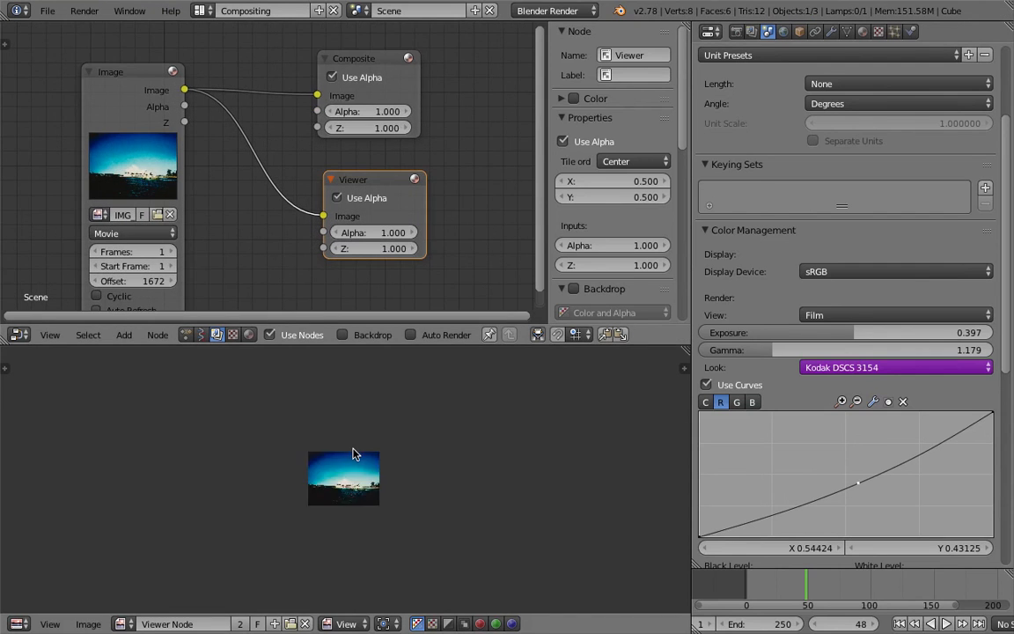
{"action": "middle_click_drag", "start_coordinate": [220, 200], "coordinate": [239, 182]}
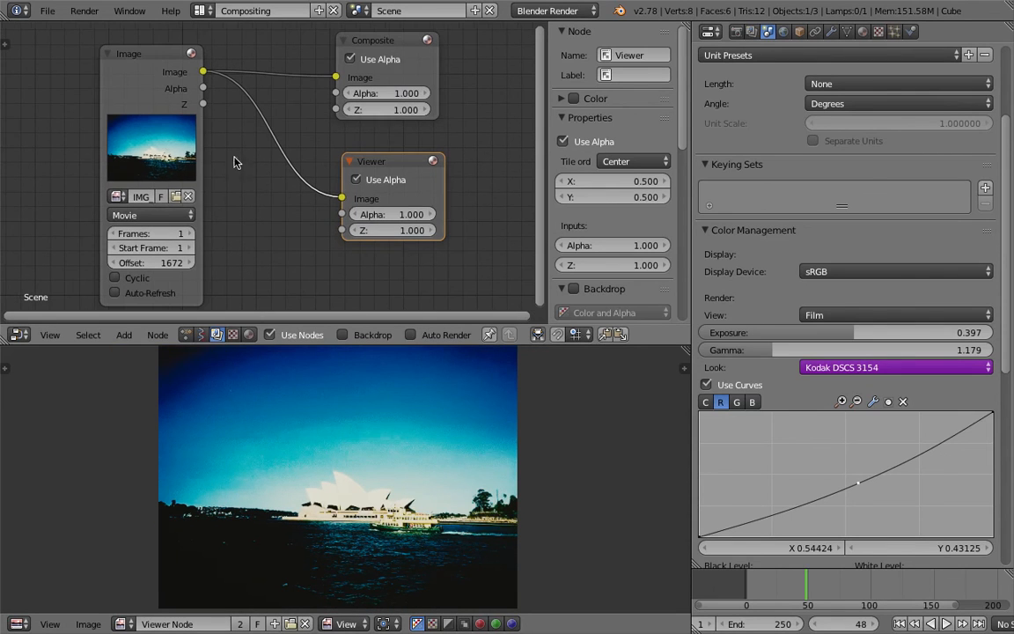
{"action": "middle_click_drag", "start_coordinate": [342, 470], "coordinate": [327, 470]}
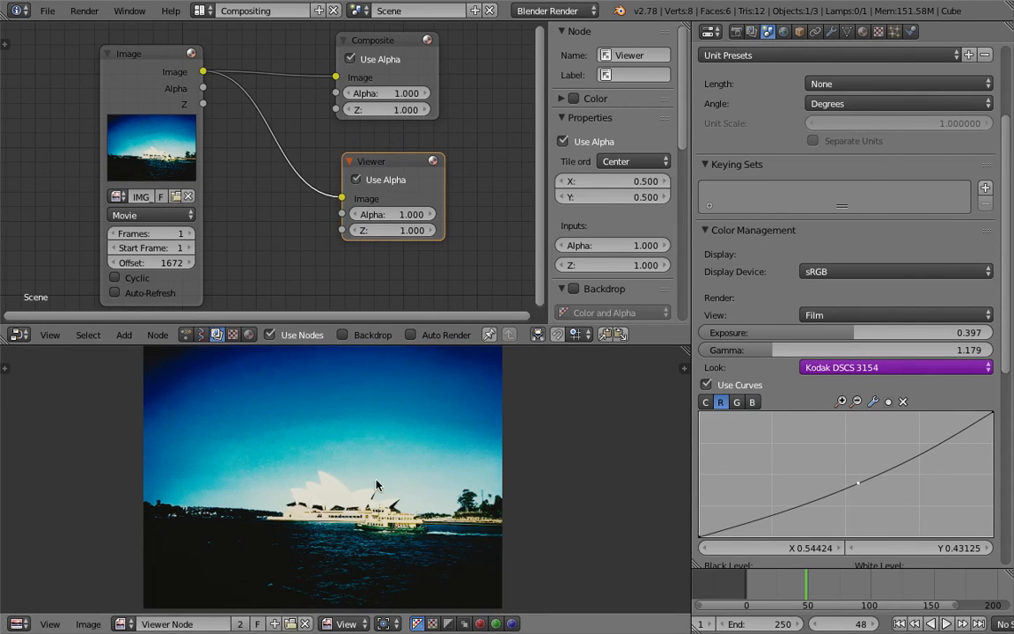
- Raise the red curve's middle point to about X 0.52, Y 0.48 and lower the blue curve's to about X 0.53, Y 0.37
{"action": "left_click_drag", "start_coordinate": [863, 488], "coordinate": [854, 483]}
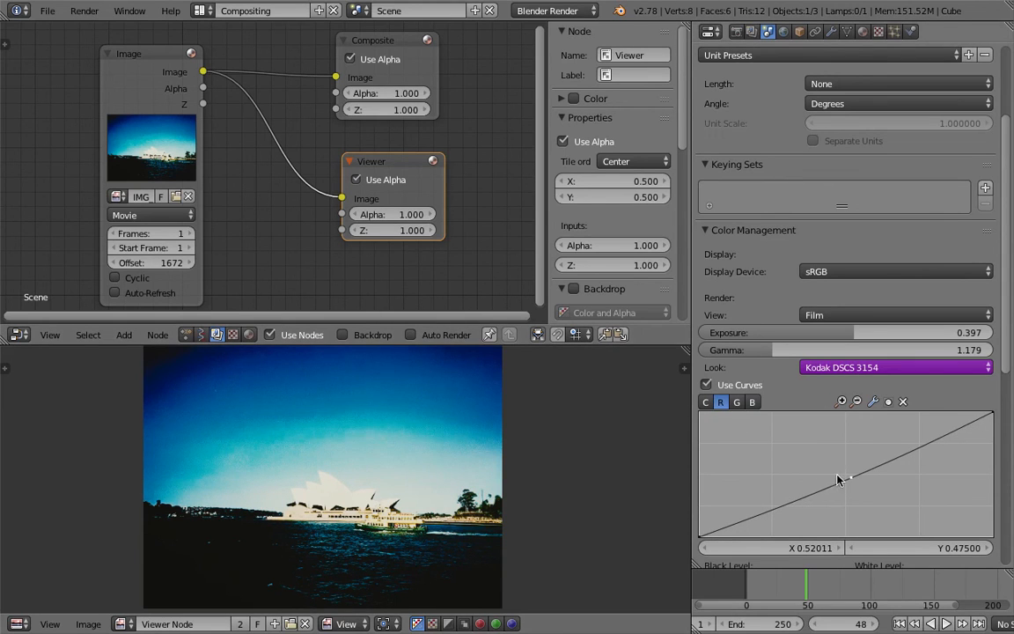
{"action": "mouse_move", "coordinate": [850, 478]}
{"action": "left_mouse_down"}
{"action": "mouse_move", "coordinate": [831, 448]}
{"action": "mouse_move", "coordinate": [853, 490]}
{"action": "left_mouse_up"}
{"action": "left_click", "coordinate": [736, 401]}
{"action": "left_click", "coordinate": [752, 402]}
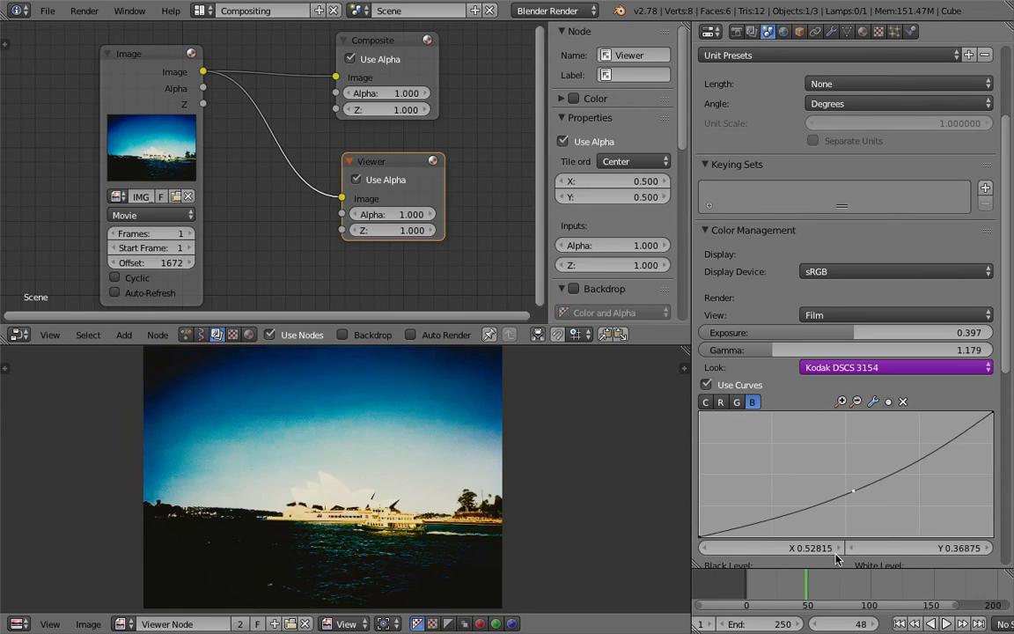
- Scrub and play through the timeline to preview the driven film looks, stopping at frame 31
{"action": "left_click", "coordinate": [781, 584]}
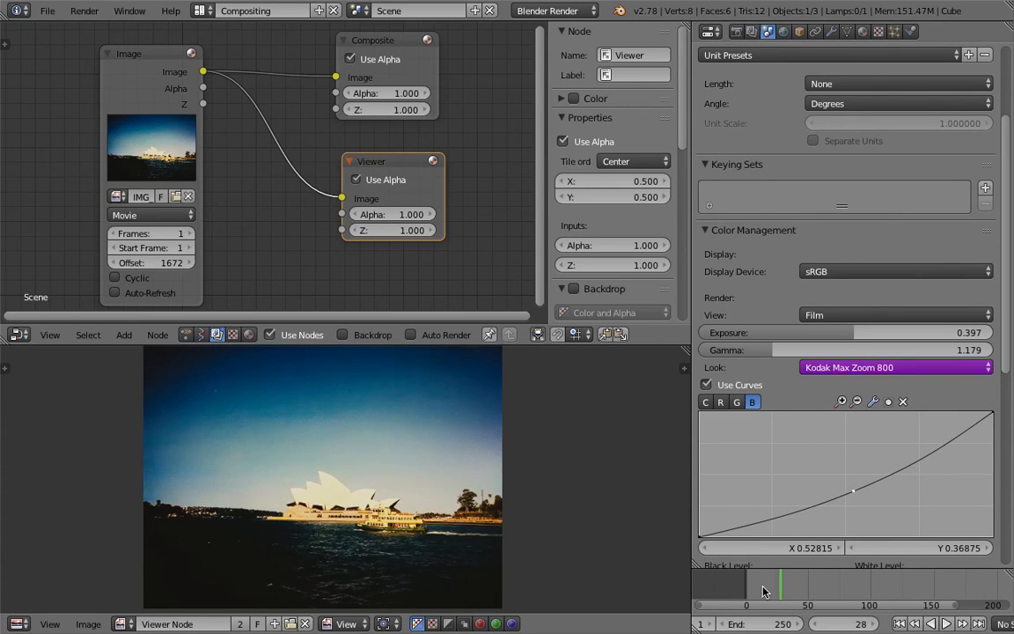
{"action": "left_click", "coordinate": [763, 588]}
{"action": "key", "text": "alt+a"}
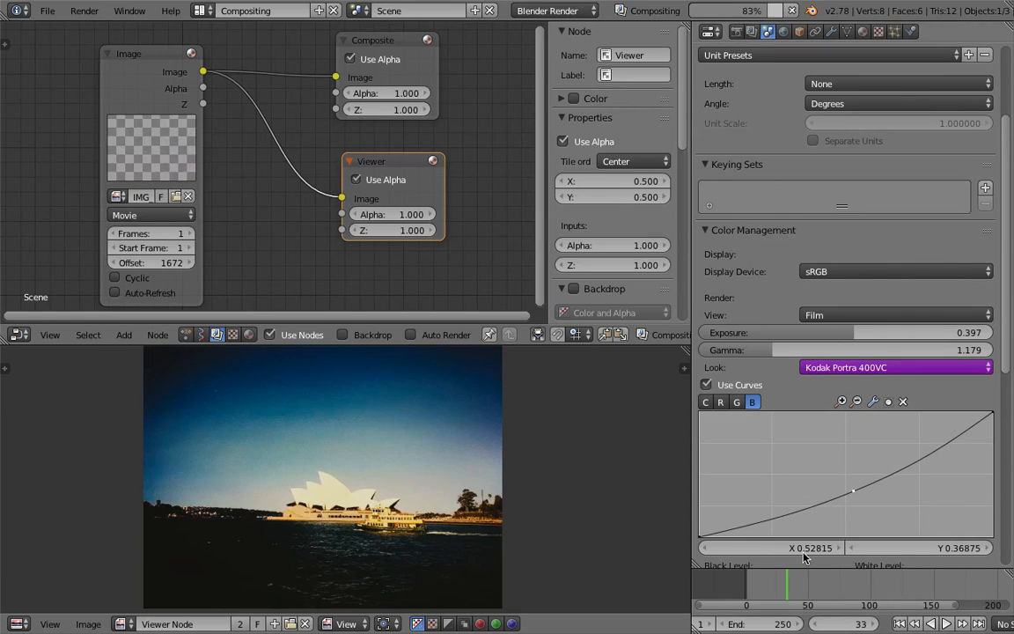
{"action": "key", "text": "alt+a"}
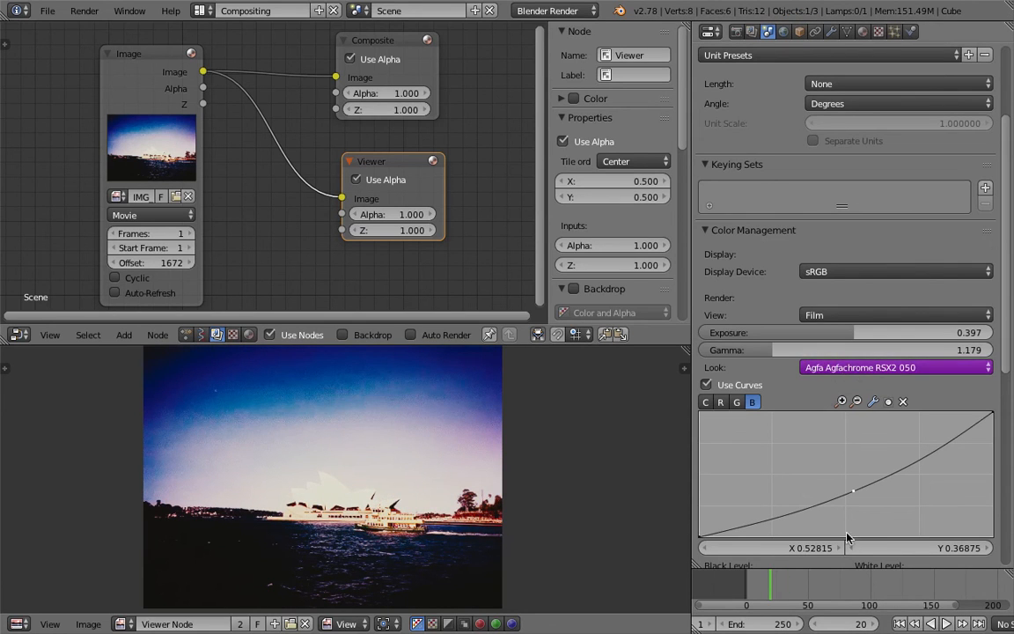
{"action": "left_click_drag", "start_coordinate": [785, 589], "coordinate": [788, 590]}
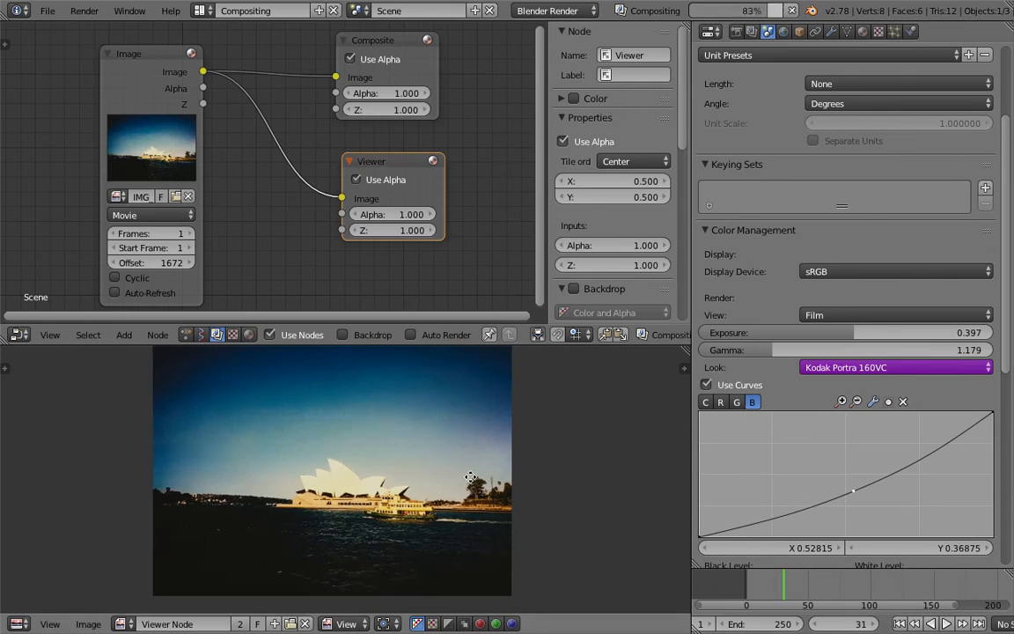
{"action": "left_click", "coordinate": [97, 624]}
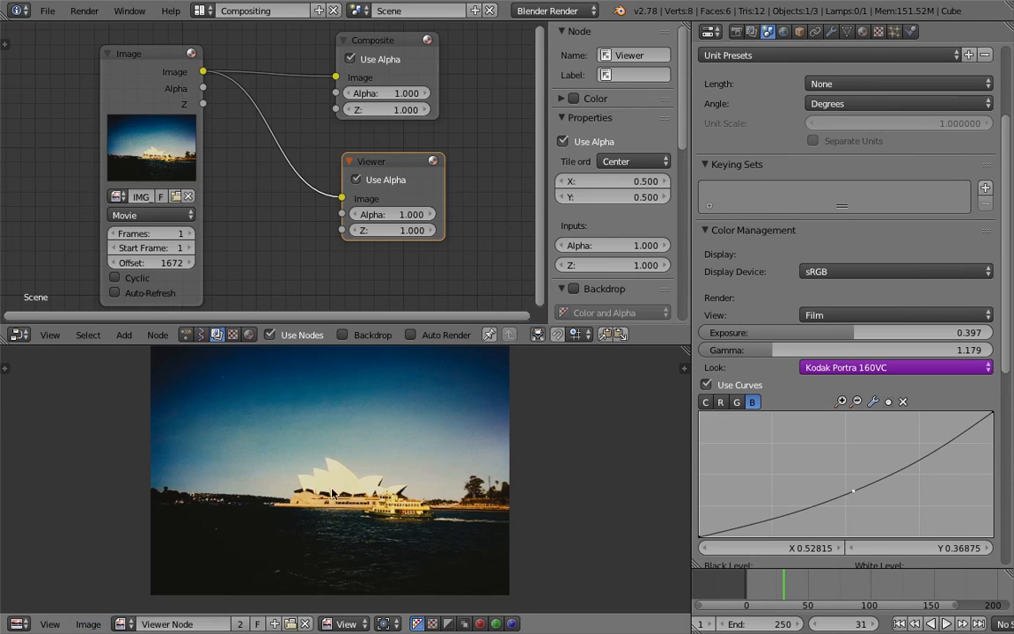
{"action": "mouse_move", "coordinate": [436, 455]}
{"action": "middle_mouse_down"}
{"action": "mouse_move", "coordinate": [424, 447]}
{"action": "mouse_move", "coordinate": [424, 465]}
{"action": "middle_mouse_up"}
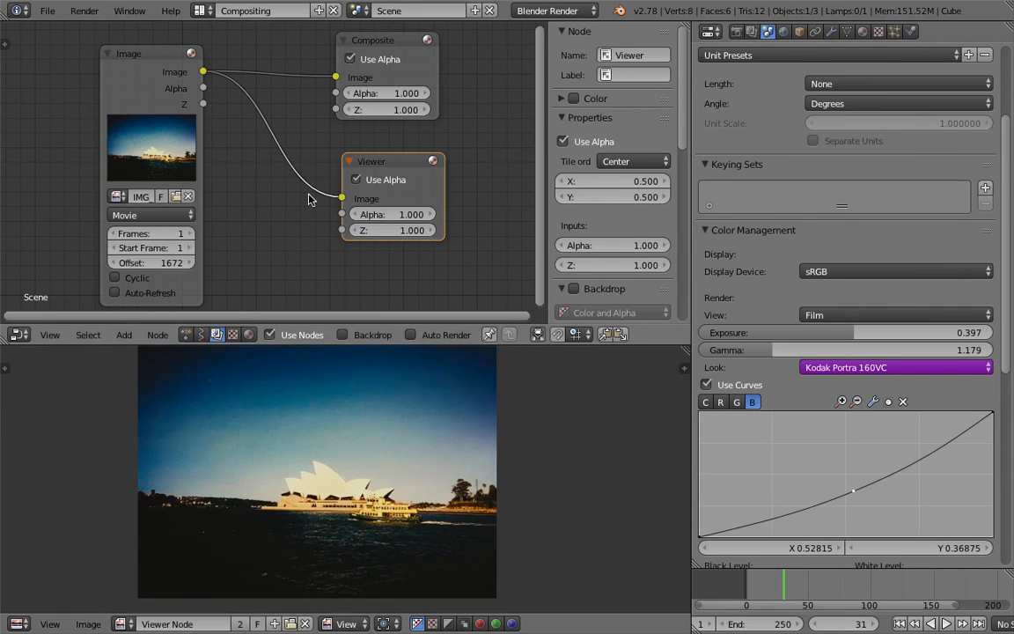
{"action": "middle_click_drag", "start_coordinate": [317, 190], "coordinate": [310, 195]}
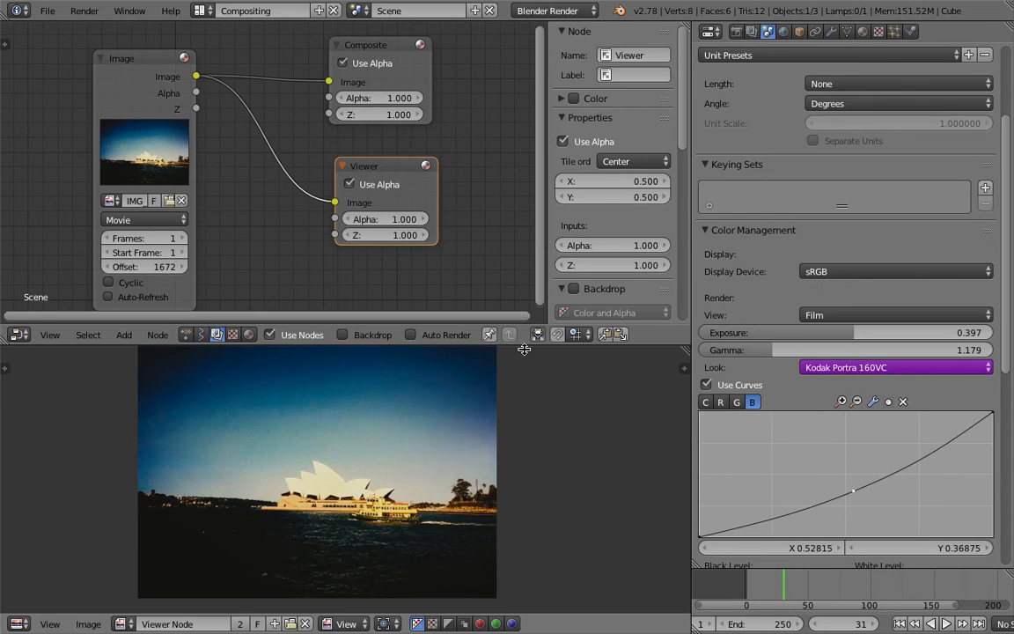
- Open the render settings and check the dimensions, render presets and output path
{"action": "scroll", "coordinate": [910, 187], "scroll_direction": "up", "scroll_amount": 4}
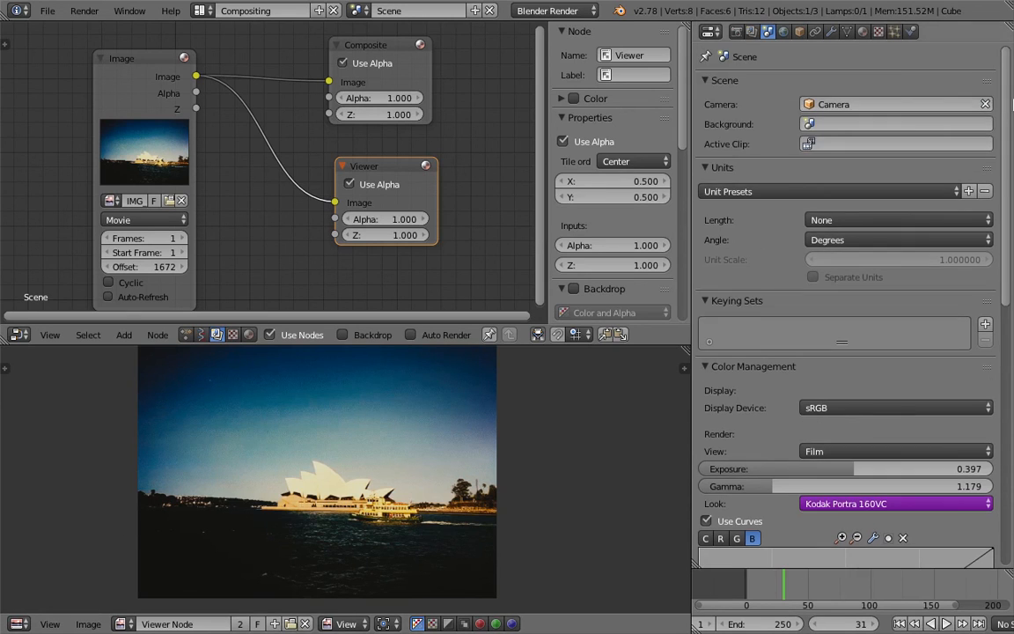
{"action": "left_click", "coordinate": [736, 32]}
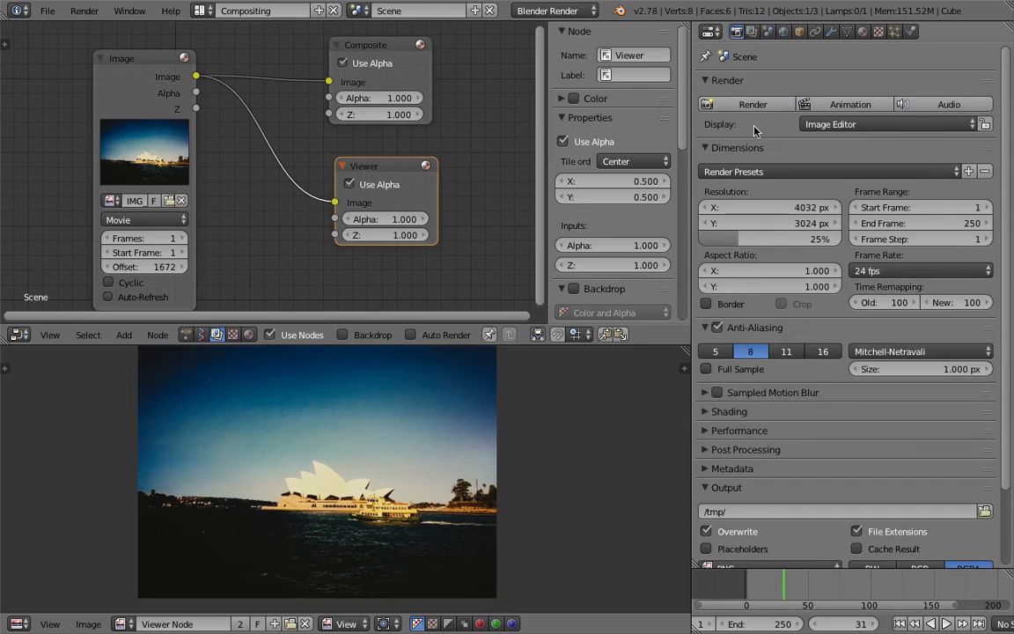
{"action": "left_click", "coordinate": [794, 172]}
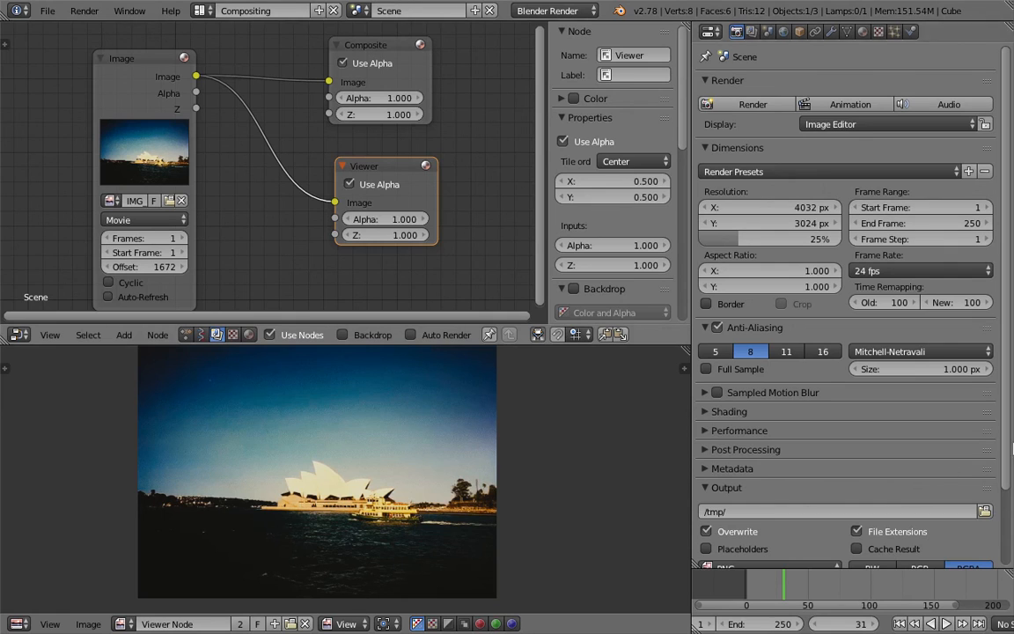
{"action": "left_click", "coordinate": [724, 511]}
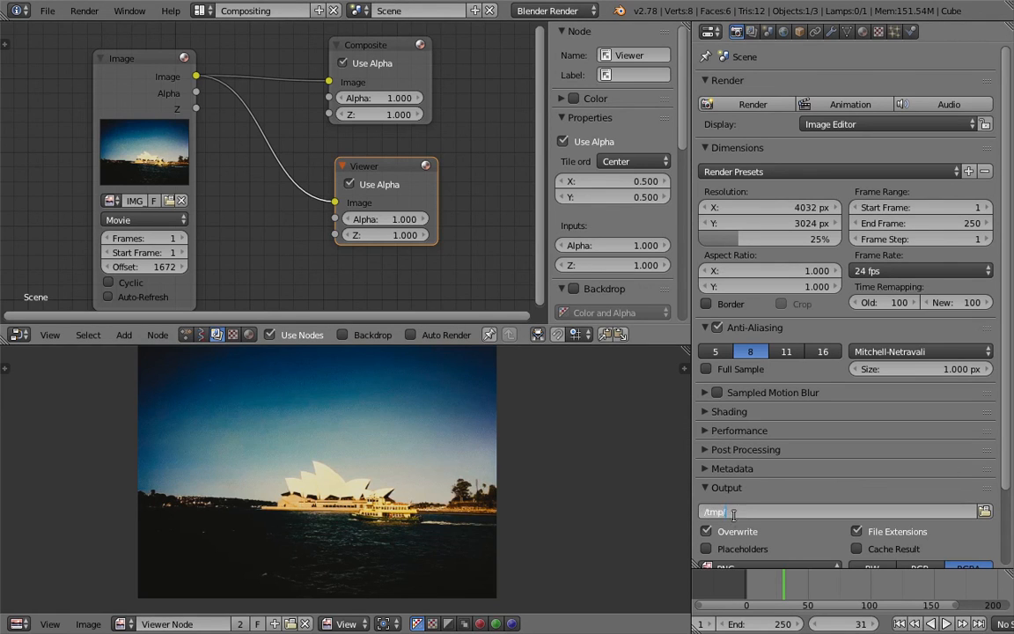
{"action": "left_click", "coordinate": [405, 495]}
- Save the graded Viewer image as test.png in the Desktop folder
{"action": "middle_click_drag", "start_coordinate": [289, 487], "coordinate": [298, 439]}
{"action": "left_click", "coordinate": [88, 623]}
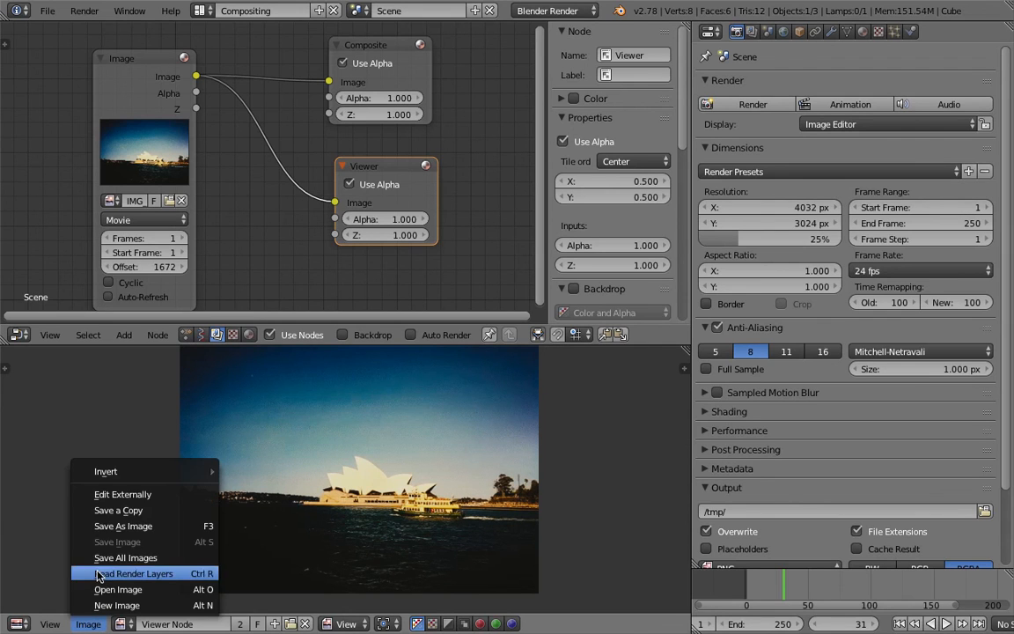
{"action": "left_click", "coordinate": [143, 527]}
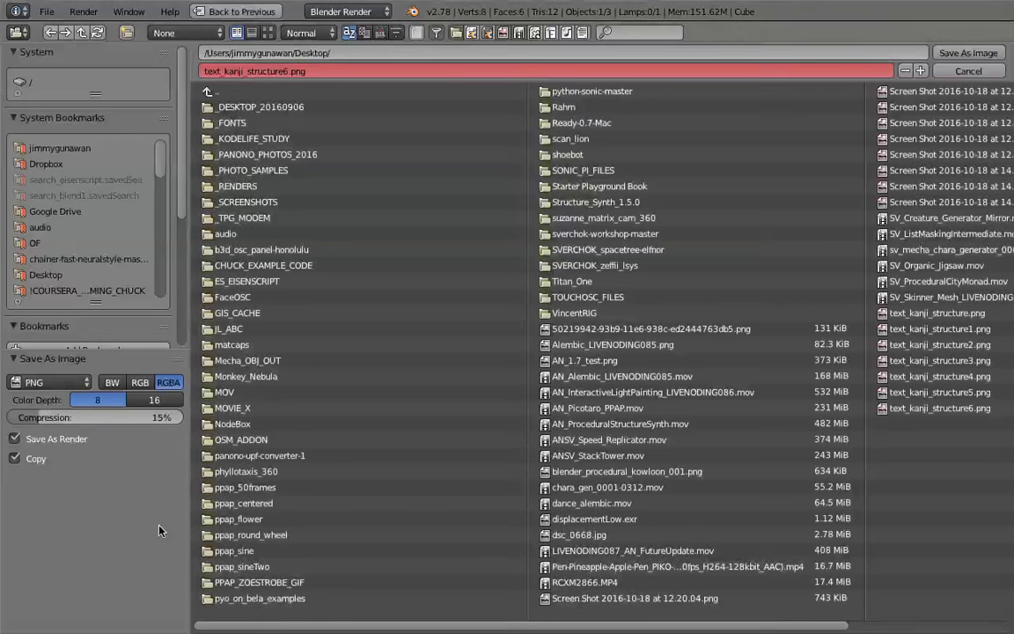
{"action": "left_click", "coordinate": [288, 71]}
{"action": "type", "text": "test"}
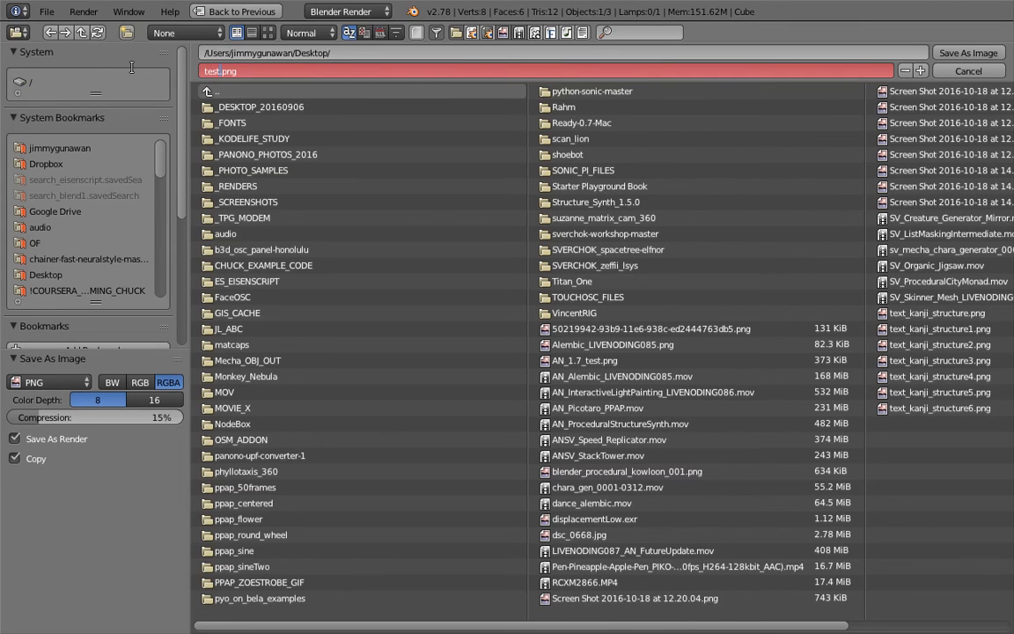
{"action": "key", "text": "Return"}
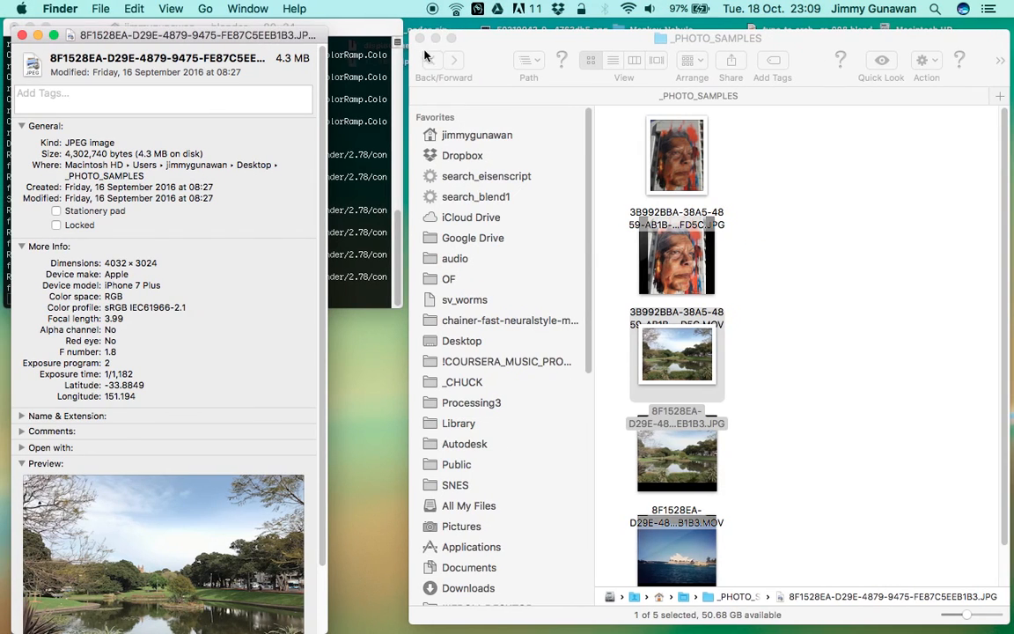
- Switch to Finder, close the _PHOTO_SAMPLES window and preview test.png from the desktop
{"action": "left_click", "coordinate": [421, 41]}
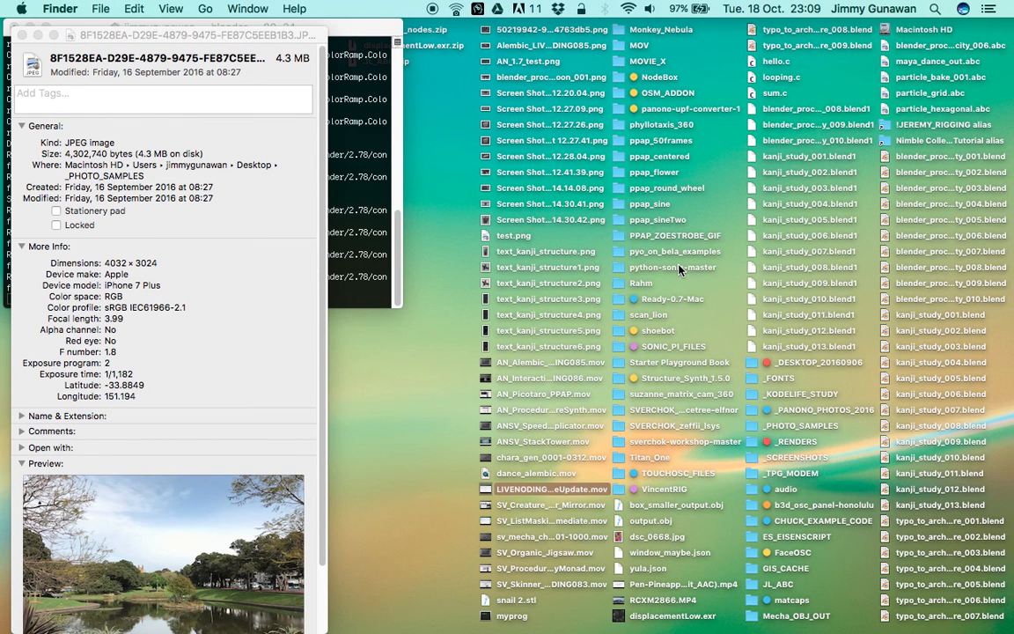
{"action": "left_click", "coordinate": [526, 255]}
{"action": "left_click", "coordinate": [515, 236]}
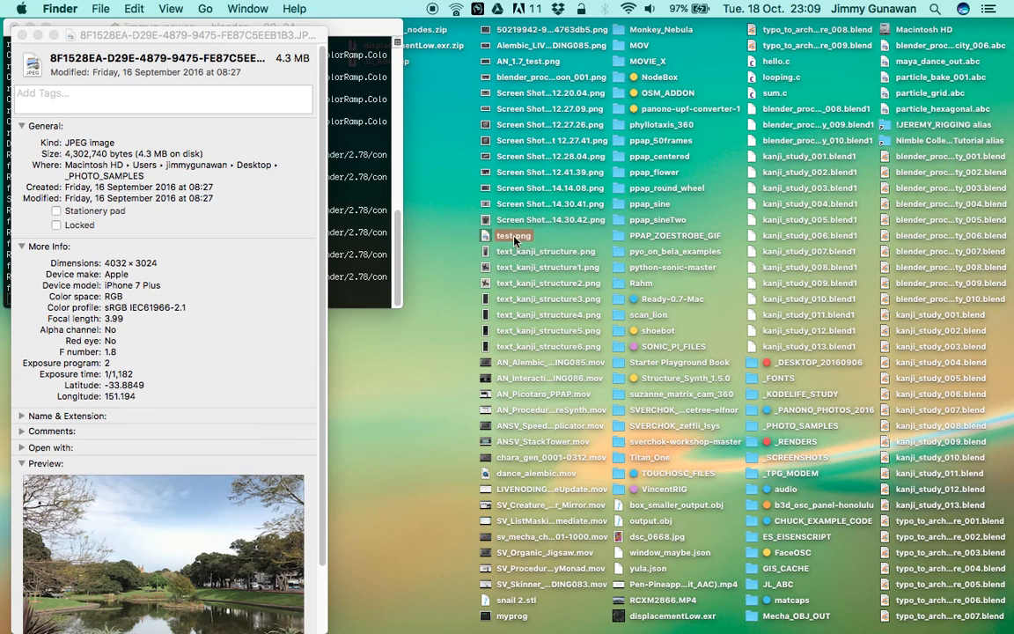
{"action": "key", "text": "space"}
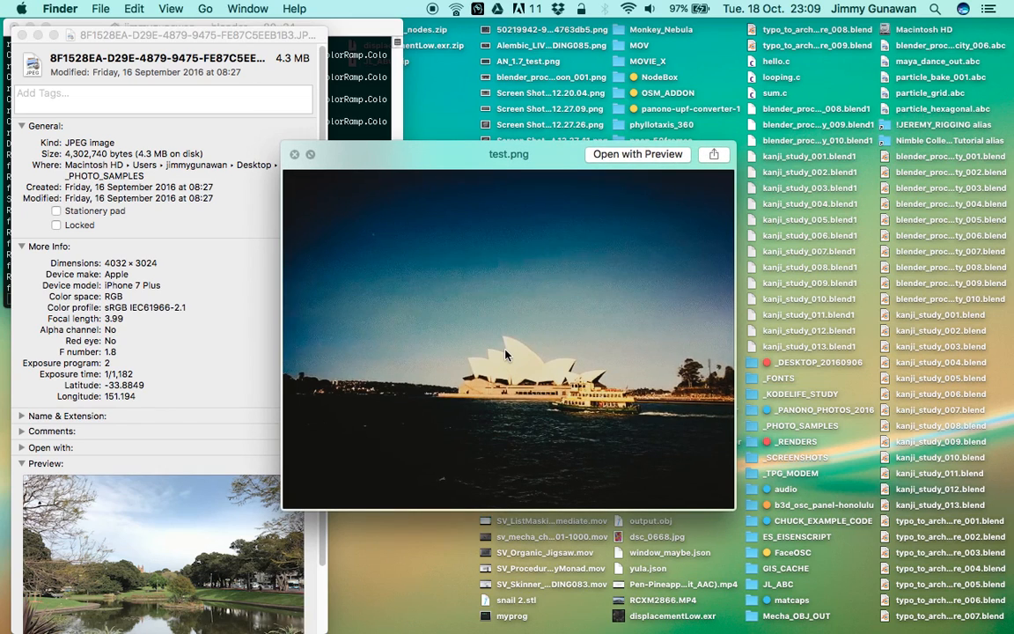
- Compare the test.png preview with the Viewer image, ending back in Blender
{"action": "key", "text": "ctrl+Right"}
{"action": "key", "text": "ctrl+Left"}
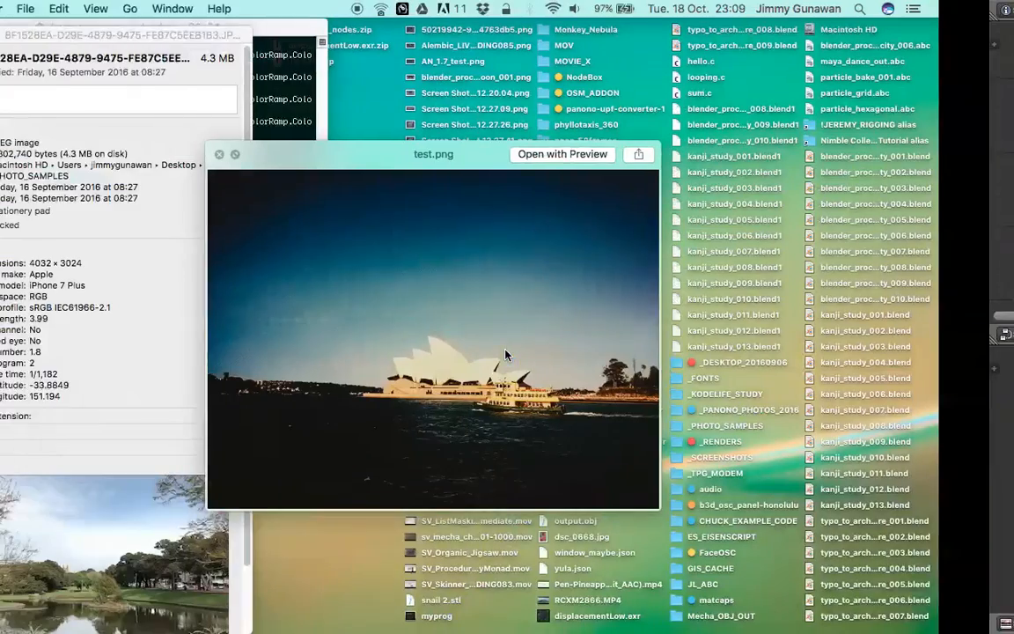
{"action": "left_click_drag", "start_coordinate": [504, 188], "coordinate": [464, 170]}
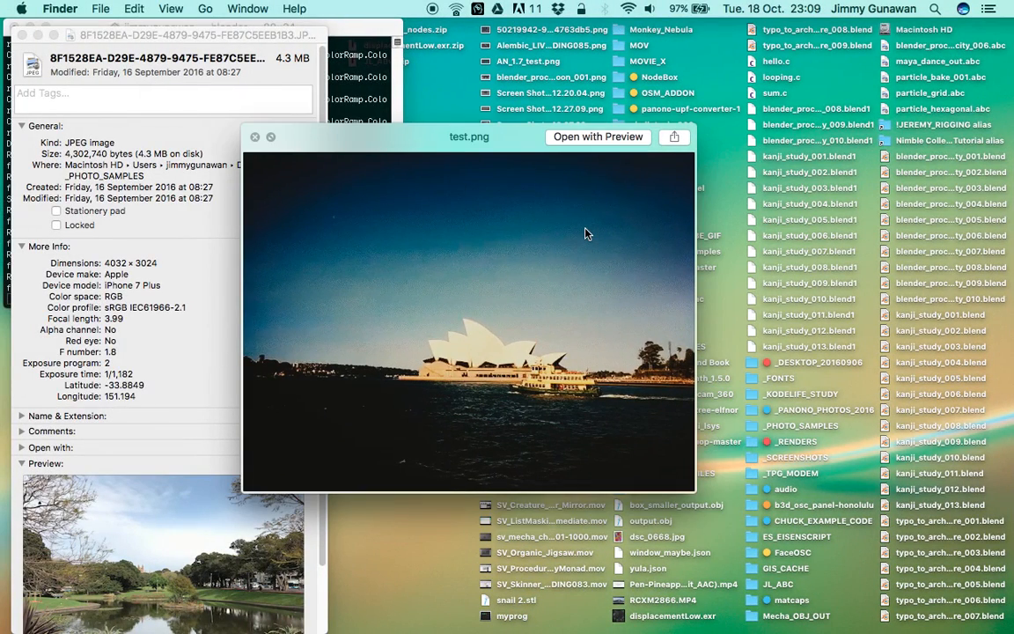
{"action": "key", "text": "ctrl+Right"}
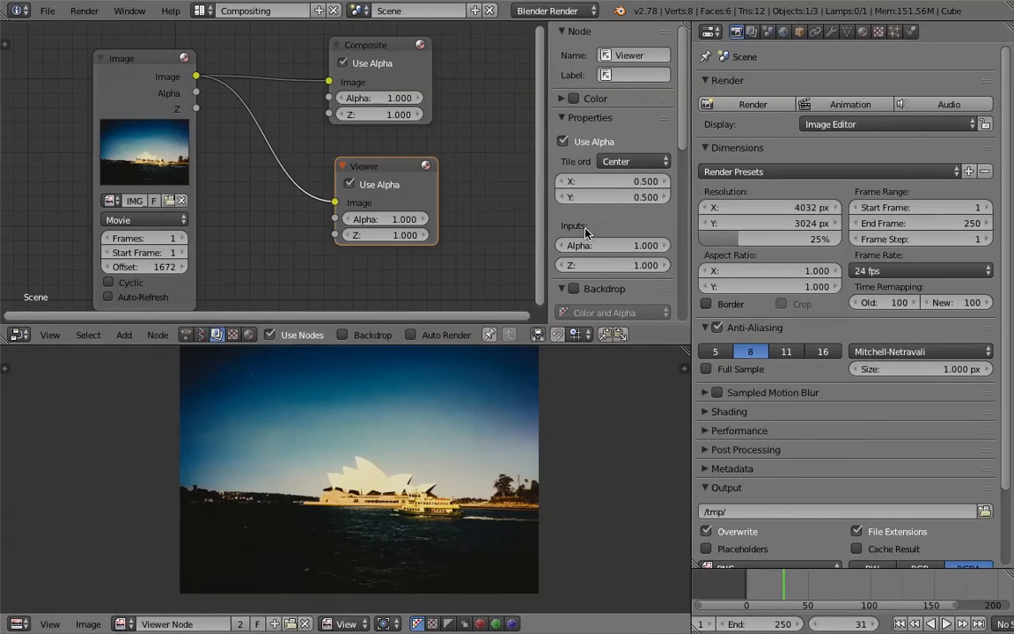
{"action": "middle_click_drag", "start_coordinate": [431, 488], "coordinate": [427, 482]}
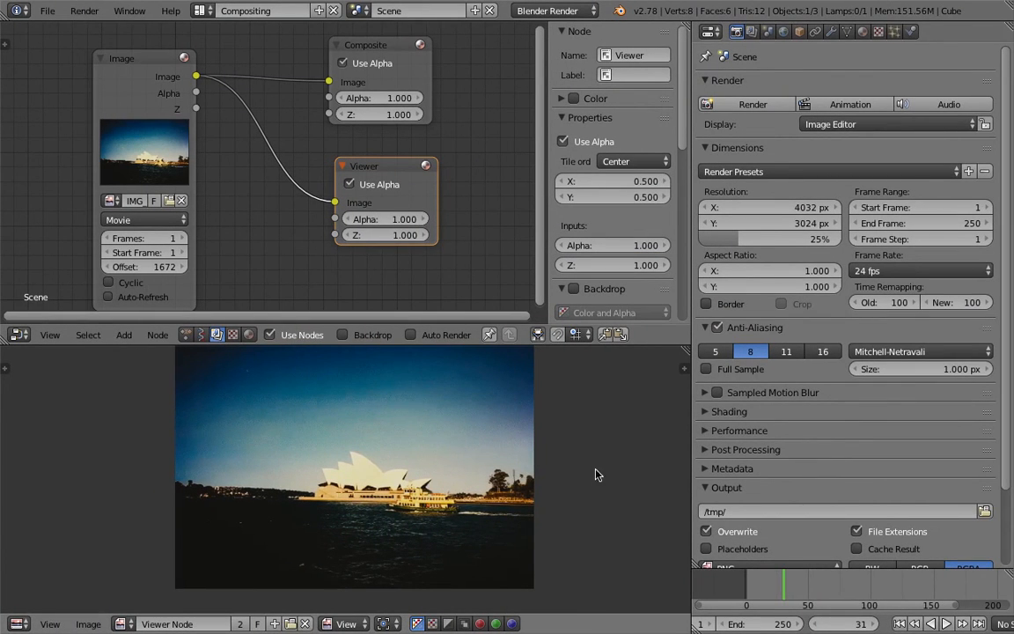
- Preview the driven looks at several timeline frames, including 73 and 84
{"action": "left_click", "coordinate": [776, 582]}
{"action": "left_click", "coordinate": [810, 582]}
{"action": "left_click", "coordinate": [837, 583]}
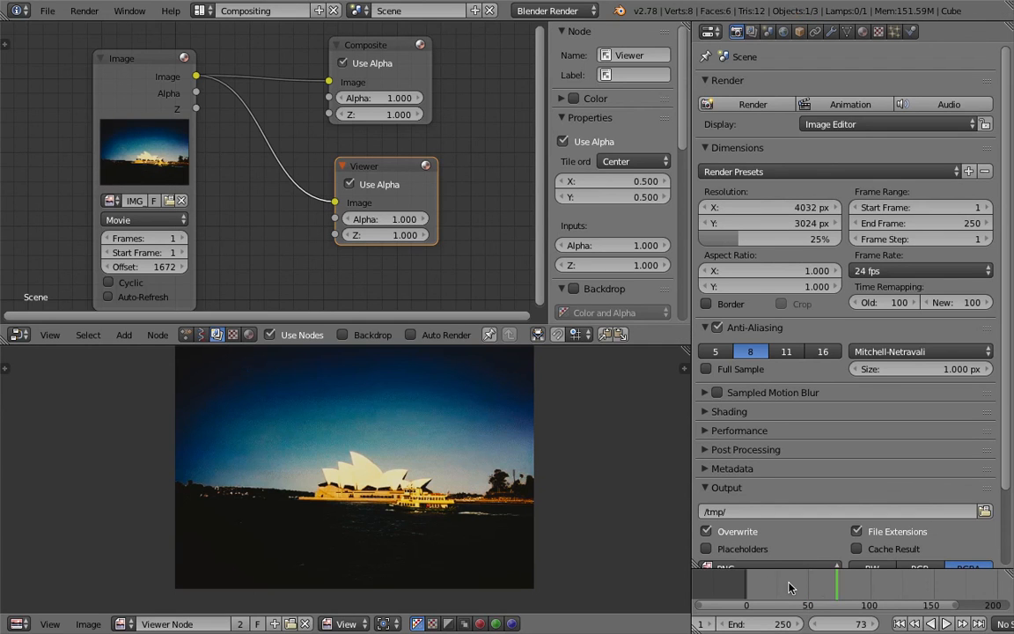
{"action": "left_click", "coordinate": [850, 583]}
- Enable Cyclic and Auto-Refresh on the movie's Image node and go to frame 57
{"action": "mouse_move", "coordinate": [255, 175]}
{"action": "middle_mouse_down"}
{"action": "mouse_move", "coordinate": [257, 183]}
{"action": "mouse_move", "coordinate": [251, 163]}
{"action": "mouse_move", "coordinate": [259, 174]}
{"action": "middle_mouse_up"}
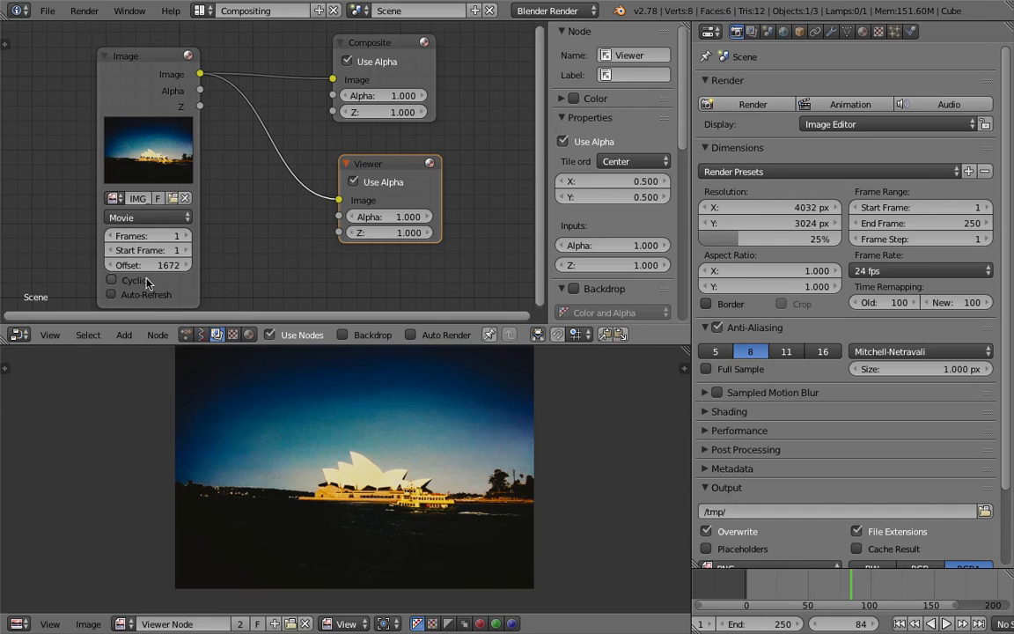
{"action": "left_click", "coordinate": [112, 280]}
{"action": "left_click", "coordinate": [112, 294]}
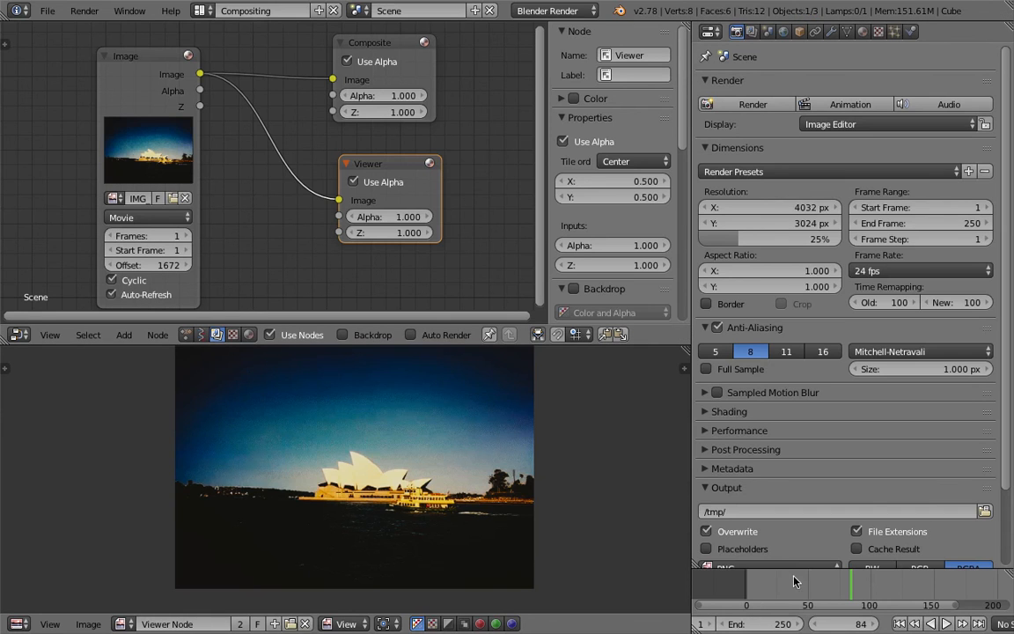
{"action": "left_click", "coordinate": [822, 584]}
{"action": "key", "text": "Escape"}
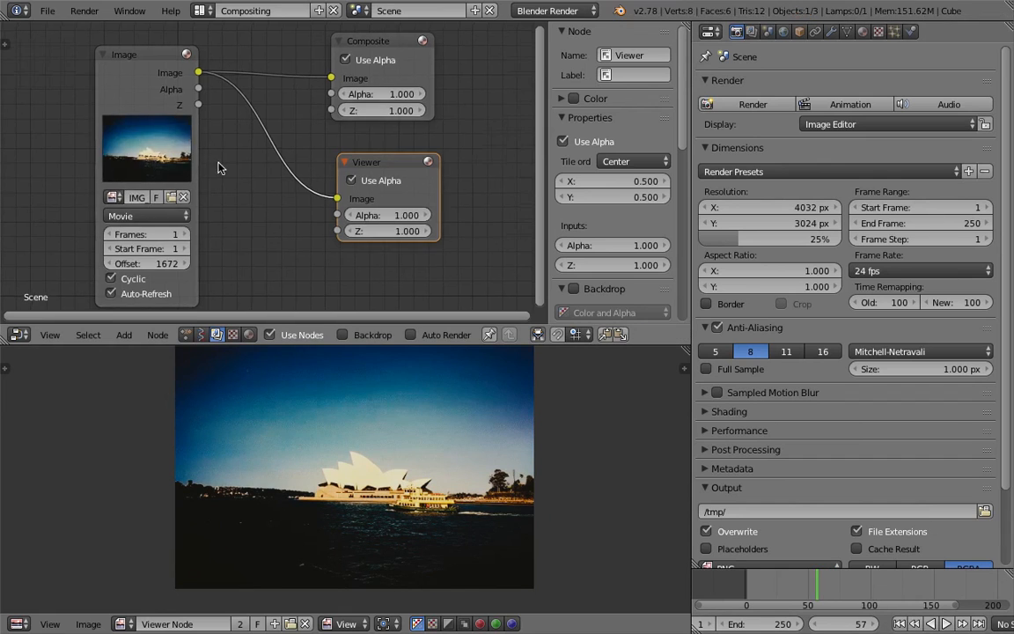
- Hide the node editor's properties sidebar and look through the categories of nodes that can be added
{"action": "scroll", "coordinate": [212, 167], "scroll_direction": "down", "scroll_amount": 4}
{"action": "scroll", "coordinate": [214, 177], "scroll_direction": "up", "scroll_amount": 2}
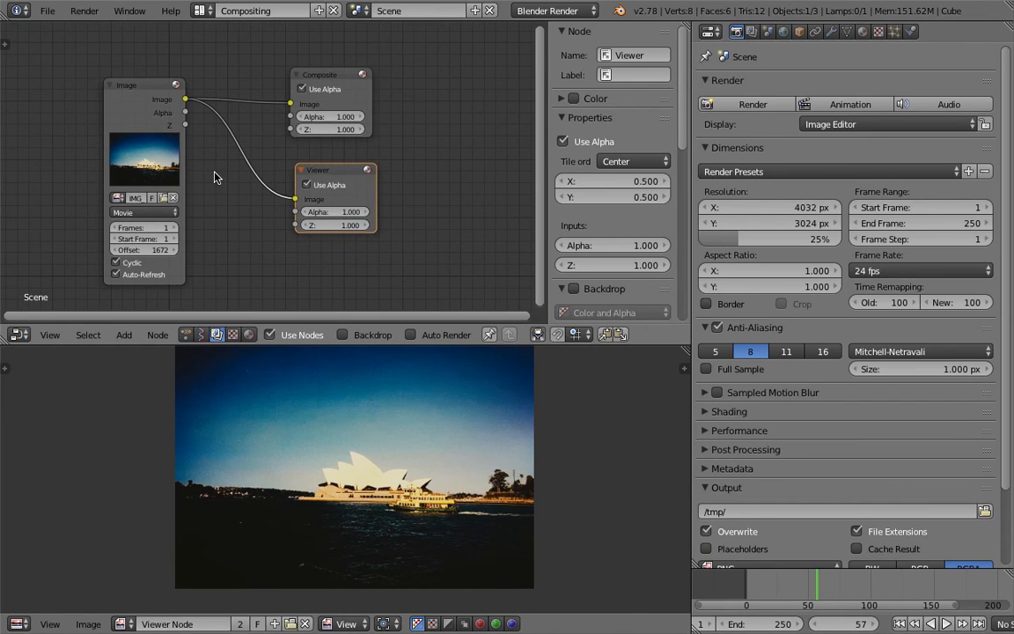
{"action": "middle_click_drag", "start_coordinate": [389, 177], "coordinate": [368, 179]}
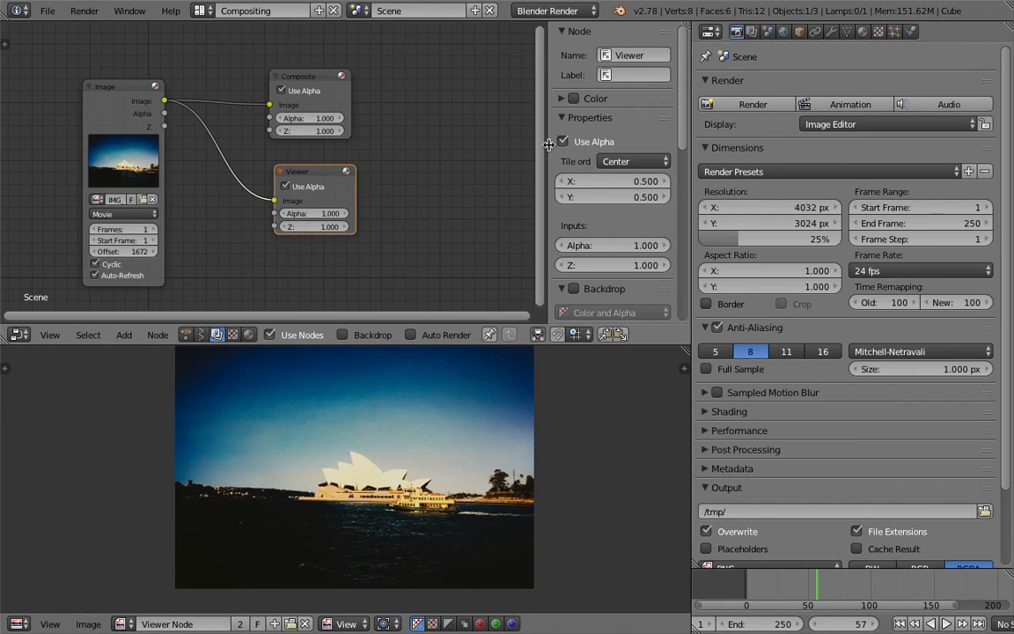
{"action": "key", "text": "n"}
{"action": "key", "text": "shift+a"}
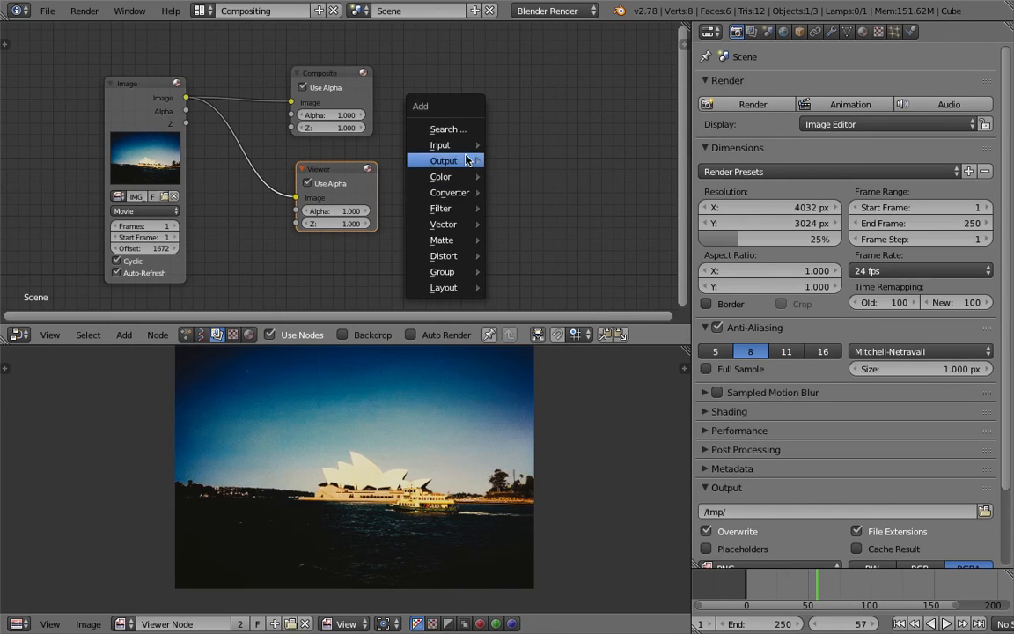
{"action": "mouse_move", "coordinate": [458, 207]}
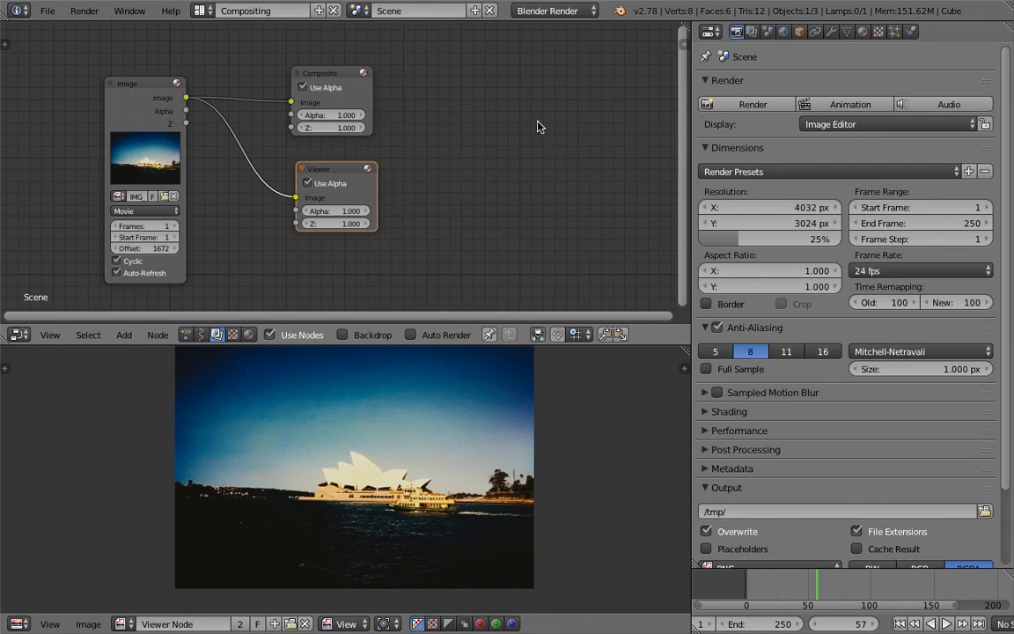
{"action": "middle_click_drag", "start_coordinate": [422, 152], "coordinate": [432, 152]}
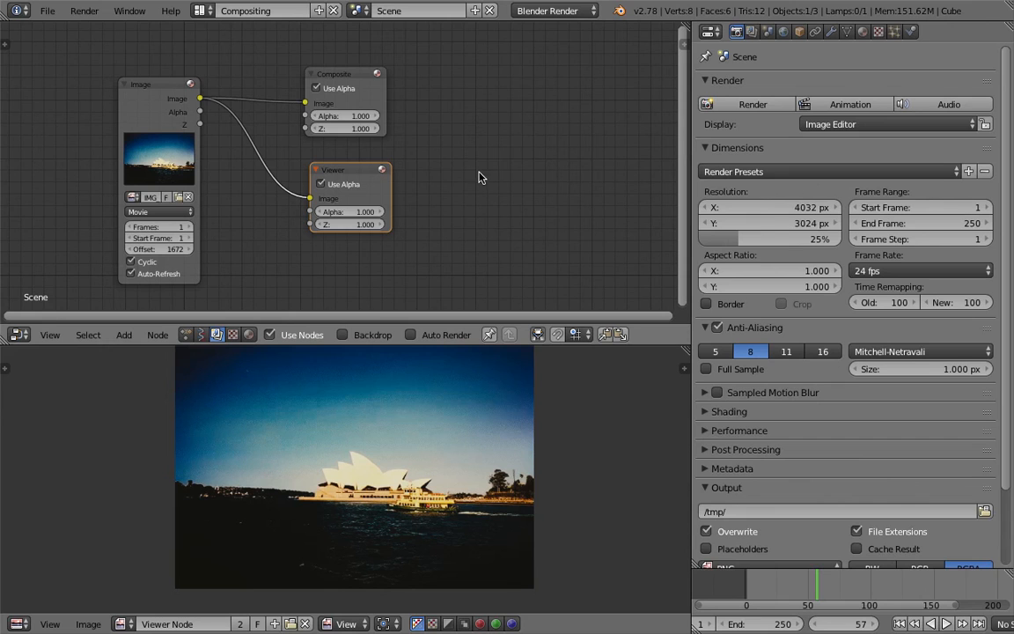
{"action": "middle_click_drag", "start_coordinate": [479, 178], "coordinate": [508, 188]}
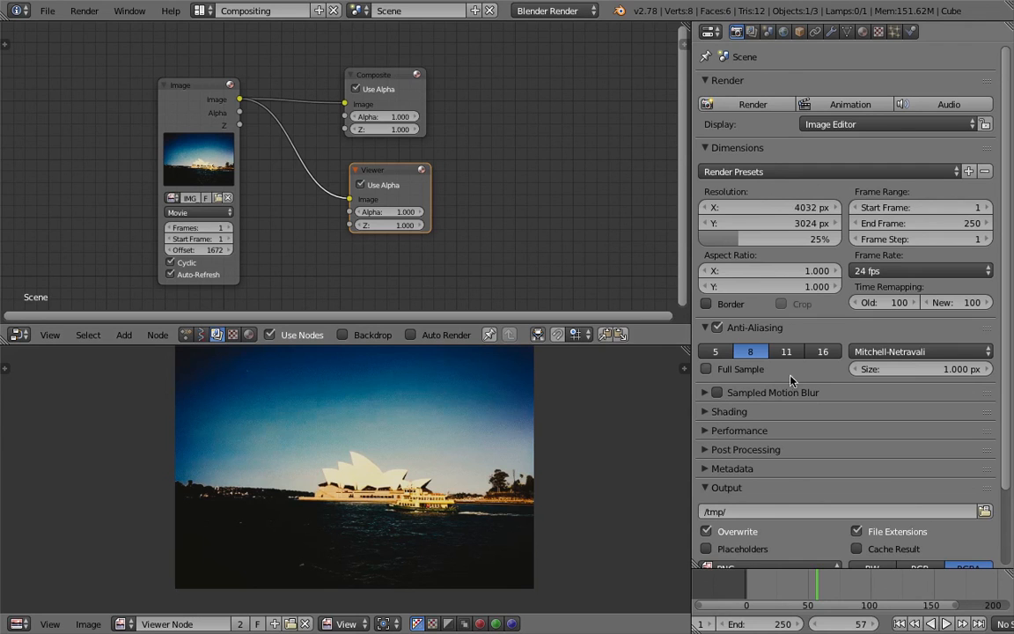
- Return to the scene settings and review the color management look and curves
{"action": "left_click", "coordinate": [767, 33]}
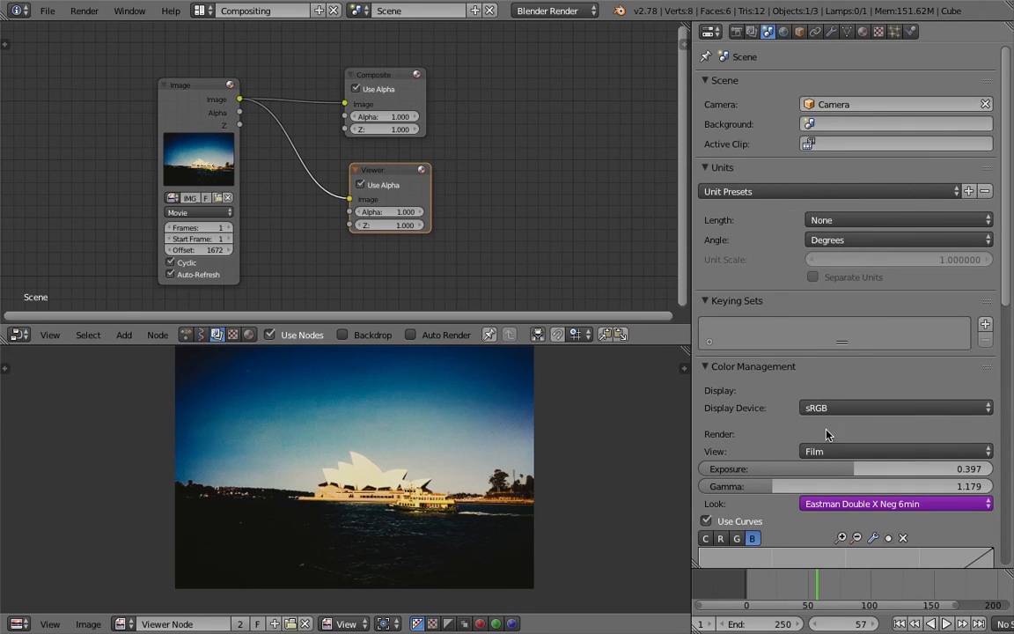
{"action": "scroll", "coordinate": [775, 364], "scroll_direction": "down", "scroll_amount": 1}
{"action": "scroll", "coordinate": [1011, 361], "scroll_direction": "down", "scroll_amount": 4}
{"action": "left_click_drag", "start_coordinate": [1011, 360], "coordinate": [1010, 365]}
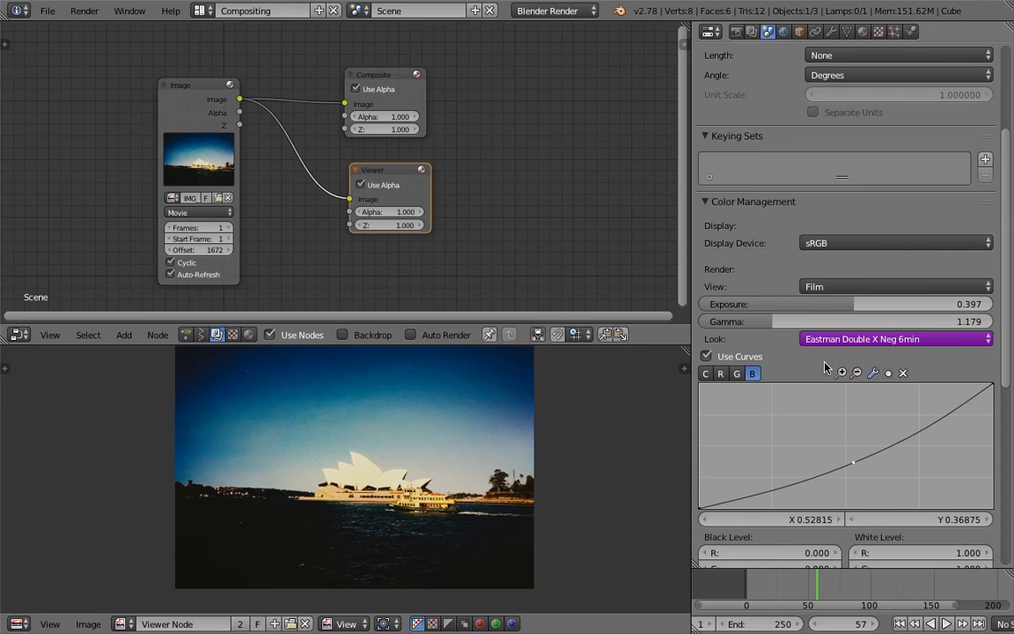